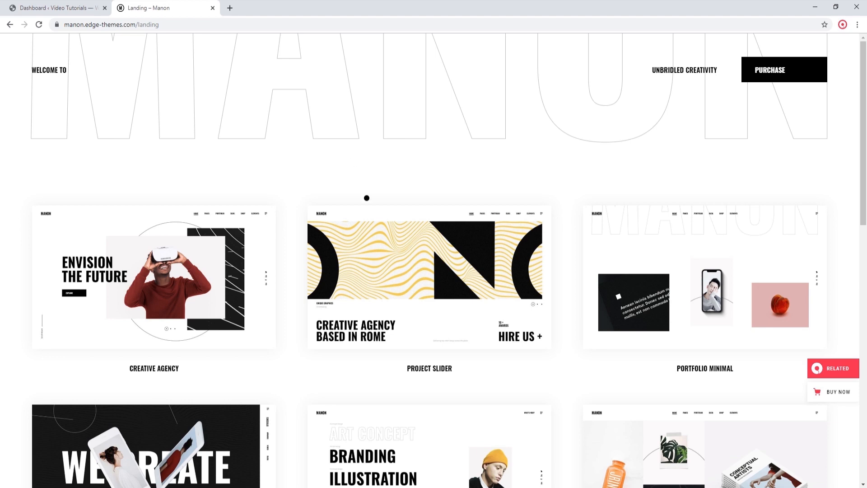
Step: Look through the Manon theme's demo layouts, open the Portfolio Minimal demo and close the landing page
{"action": "scroll", "coordinate": [363, 187], "scroll_direction": "down", "scroll_amount": 7}
{"action": "scroll", "coordinate": [362, 210], "scroll_direction": "down", "scroll_amount": 7}
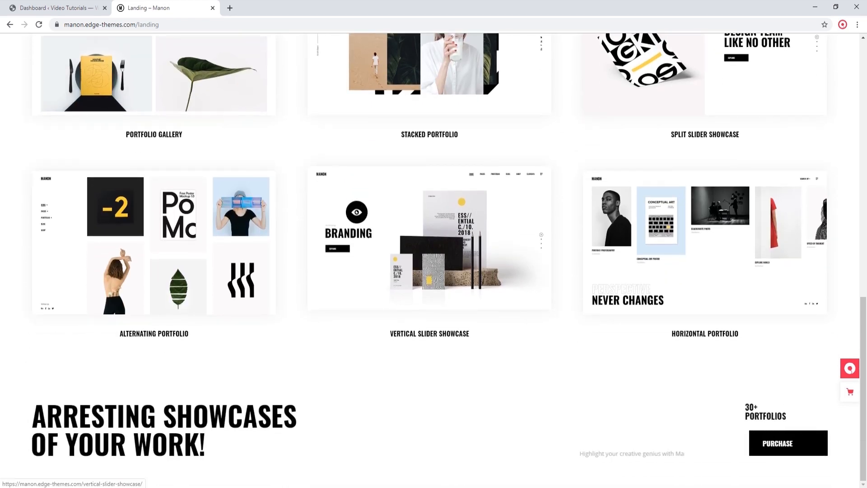
{"action": "scroll", "coordinate": [357, 212], "scroll_direction": "up", "scroll_amount": 12}
{"action": "scroll", "coordinate": [349, 215], "scroll_direction": "up", "scroll_amount": 1}
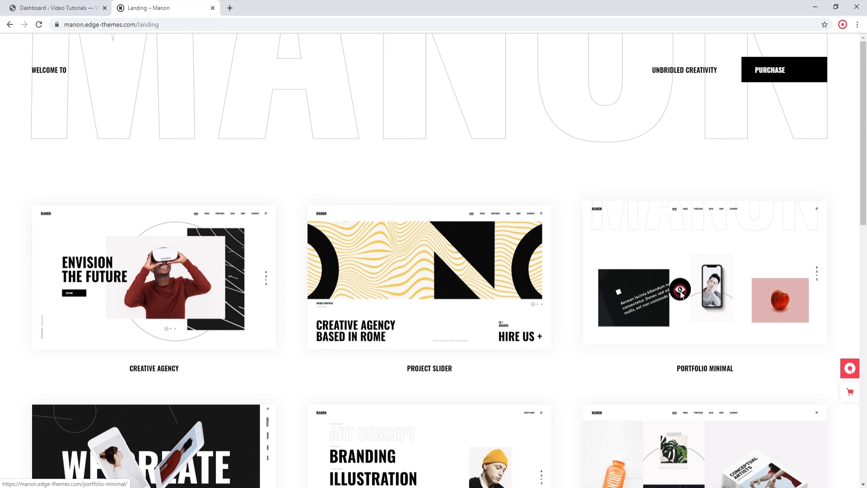
{"action": "left_click", "coordinate": [682, 293]}
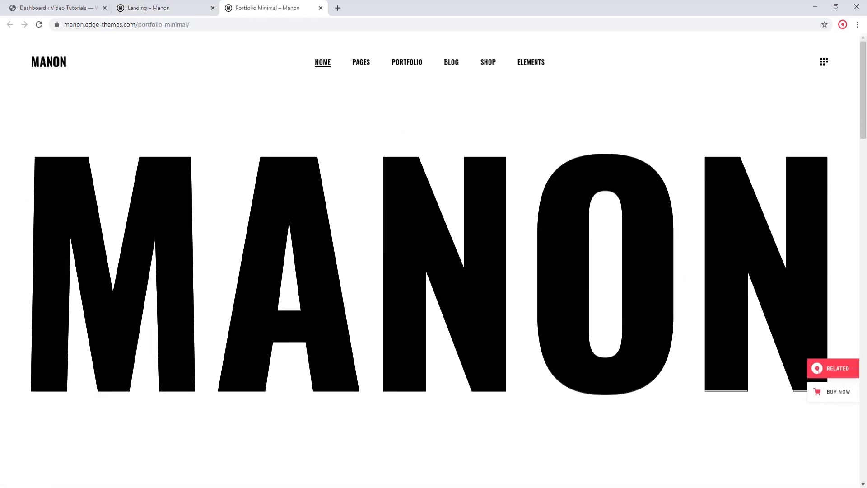
{"action": "left_click", "coordinate": [213, 8]}
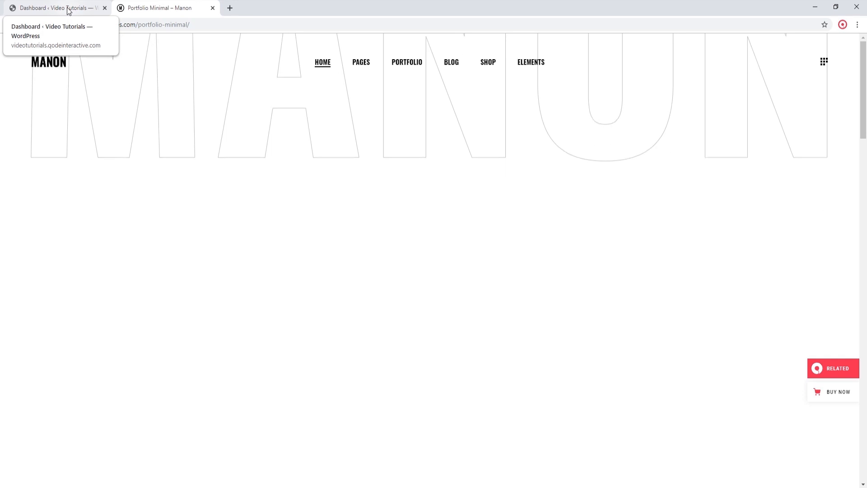
Step: Switch to the WordPress dashboard and open the Import page of the Manon Options
{"action": "left_click", "coordinate": [69, 9]}
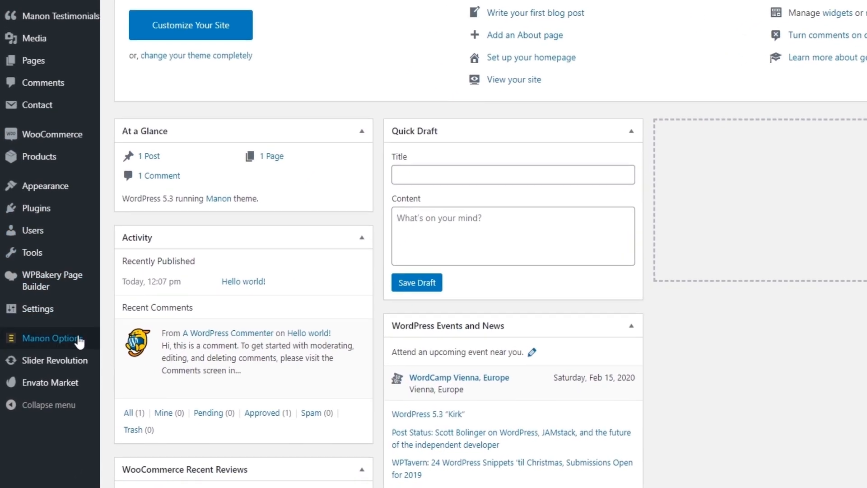
{"action": "mouse_move", "coordinate": [53, 386]}
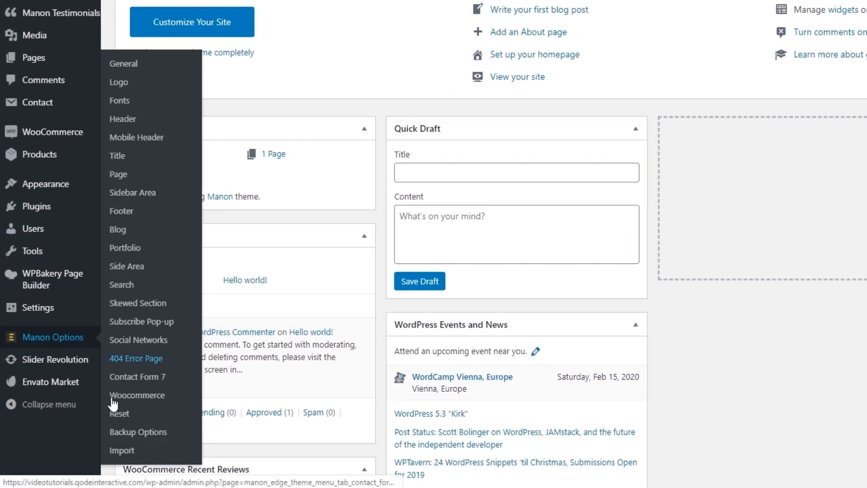
{"action": "left_click", "coordinate": [130, 453]}
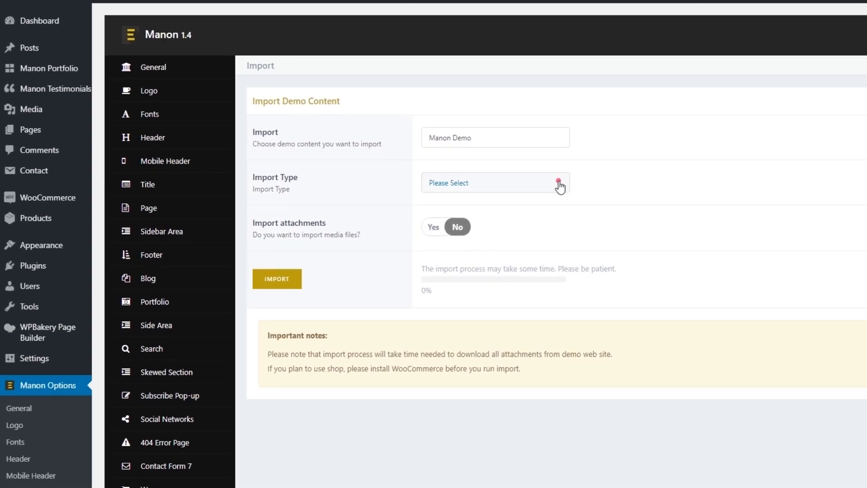
Step: Import the Manon Demo content with import type All and media attachments included, confirming the import
{"action": "left_click", "coordinate": [560, 186]}
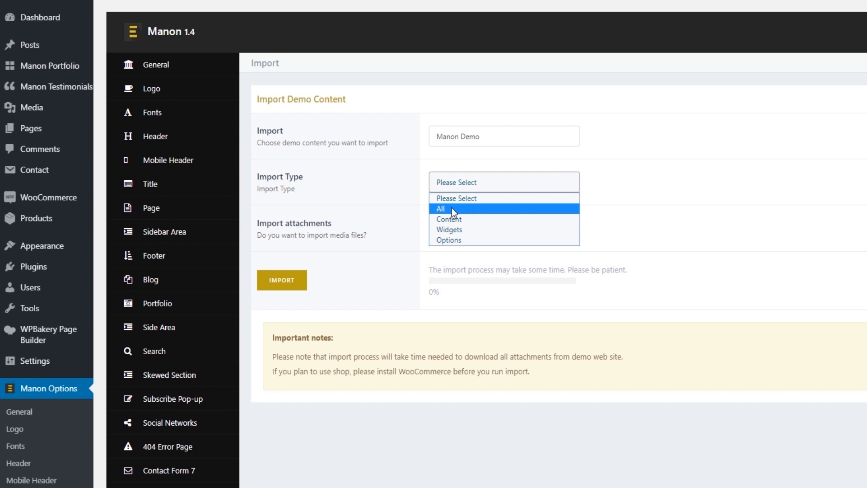
{"action": "left_click", "coordinate": [452, 208]}
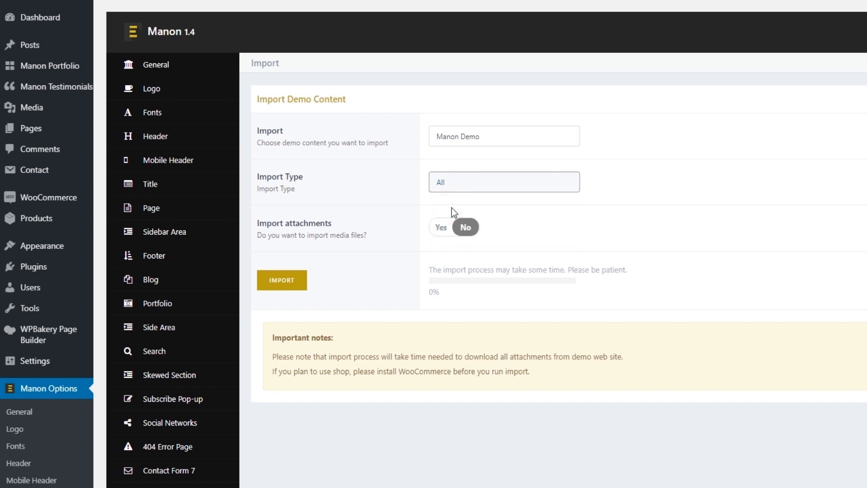
{"action": "left_click", "coordinate": [442, 228]}
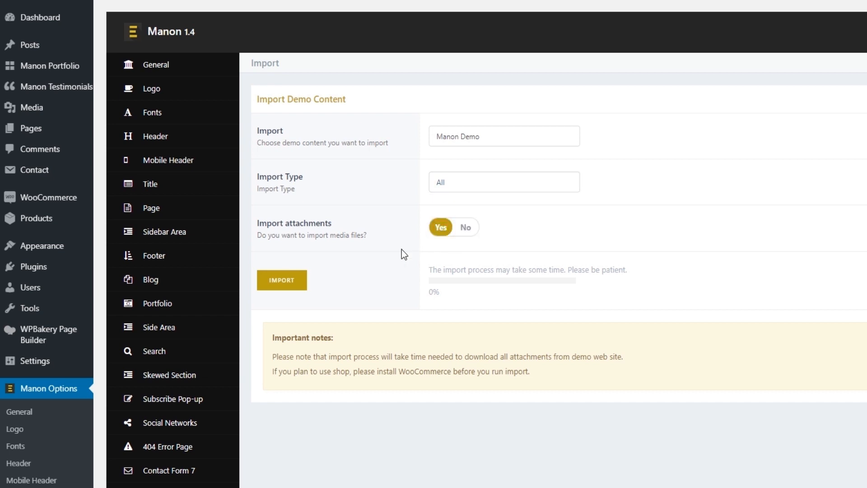
{"action": "left_click", "coordinate": [285, 279]}
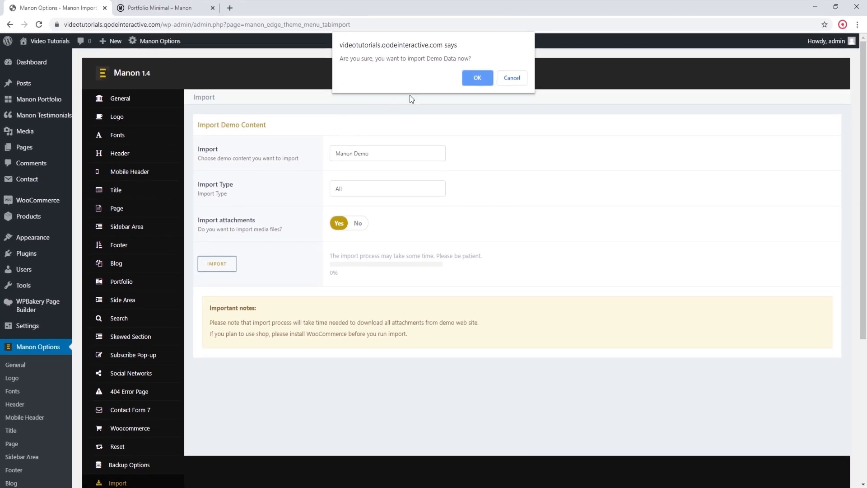
{"action": "left_click", "coordinate": [478, 78]}
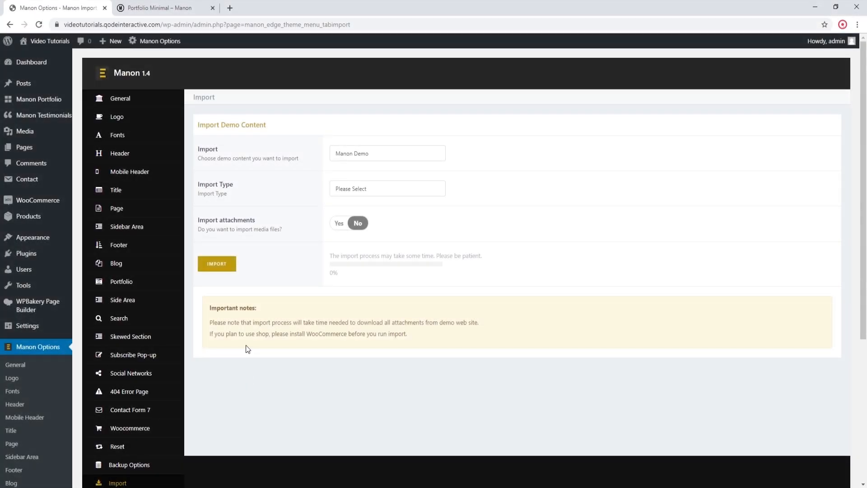
Step: Return to the dashboard home and dismiss the WordPress welcome panel
{"action": "left_click", "coordinate": [39, 65]}
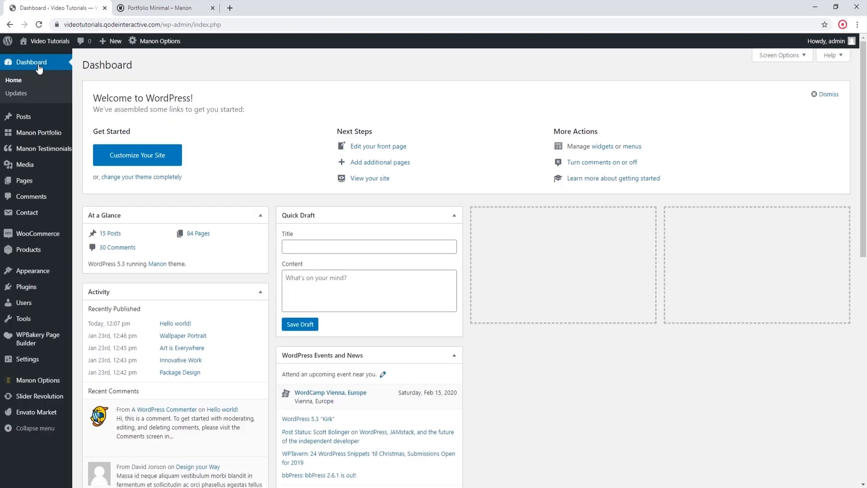
{"action": "left_click", "coordinate": [814, 96]}
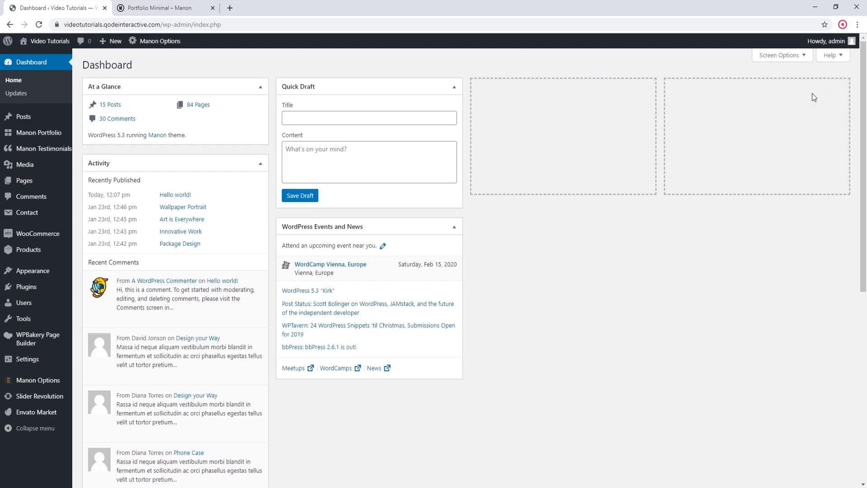
Step: Open the list of all pages and look through the imported pages
{"action": "mouse_move", "coordinate": [24, 183]}
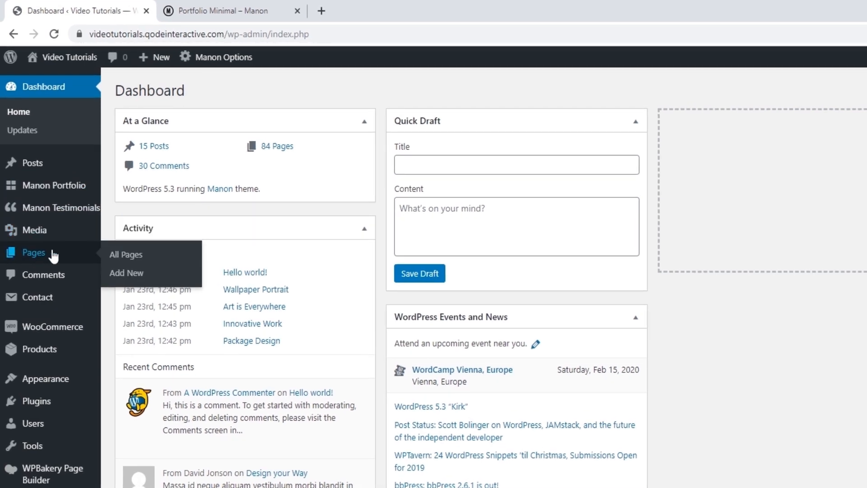
{"action": "left_click", "coordinate": [123, 257]}
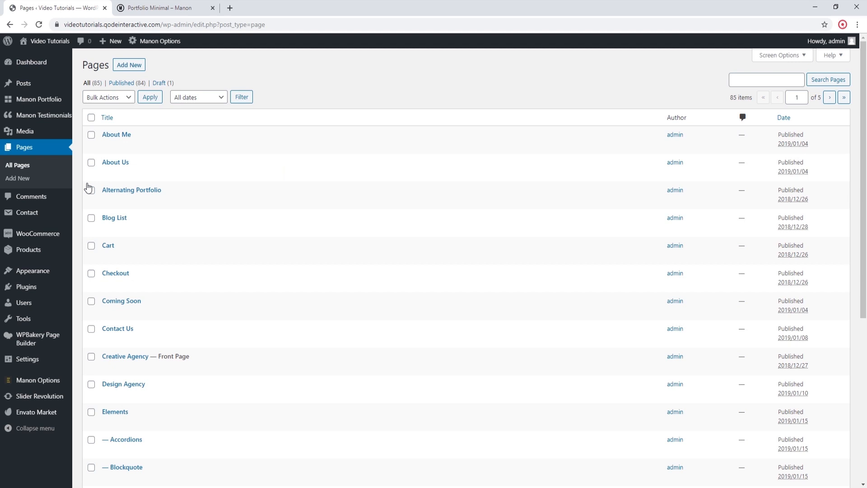
{"action": "scroll", "coordinate": [283, 221], "scroll_direction": "down", "scroll_amount": 4}
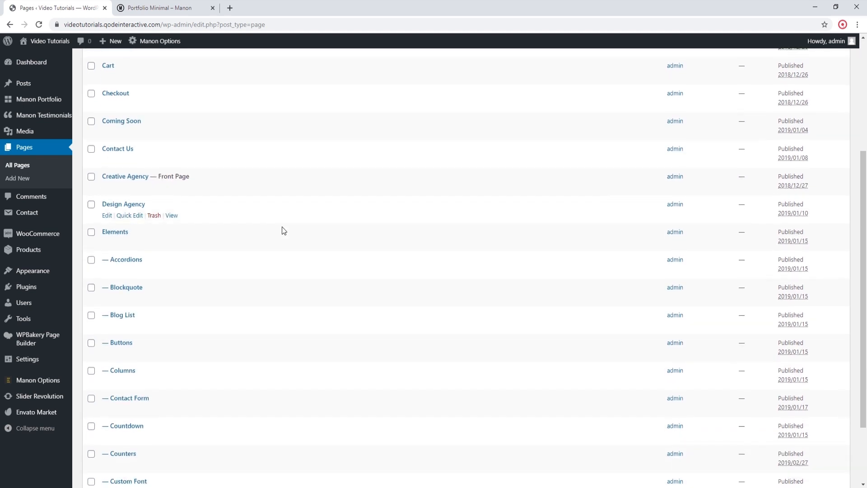
{"action": "scroll", "coordinate": [284, 231], "scroll_direction": "down", "scroll_amount": 2}
{"action": "scroll", "coordinate": [284, 231], "scroll_direction": "up", "scroll_amount": 1}
{"action": "scroll", "coordinate": [283, 231], "scroll_direction": "down", "scroll_amount": 1}
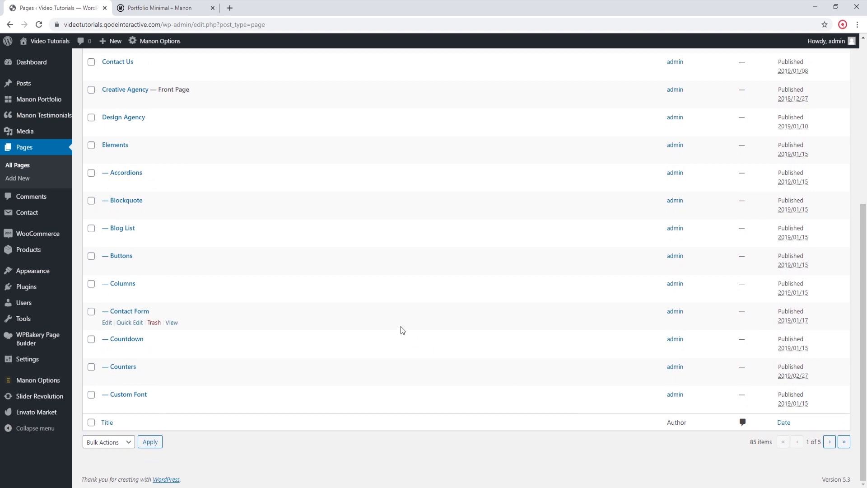
{"action": "scroll", "coordinate": [399, 326], "scroll_direction": "up", "scroll_amount": 5}
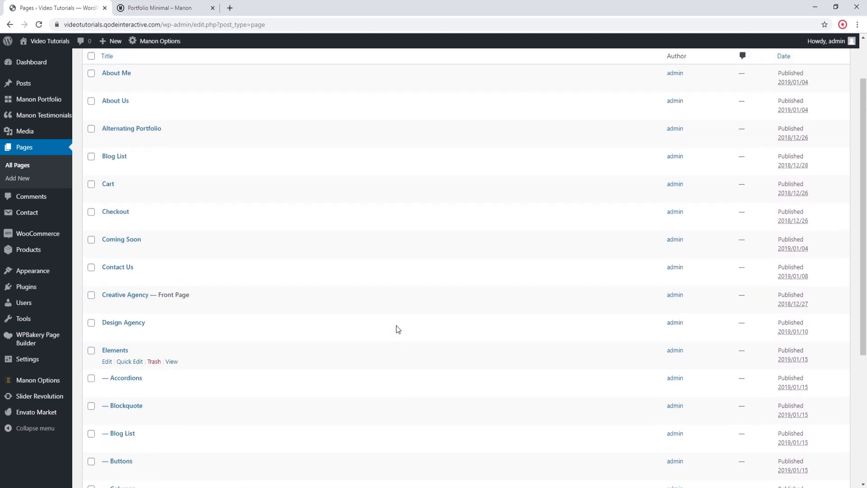
{"action": "scroll", "coordinate": [397, 329], "scroll_direction": "up", "scroll_amount": 1}
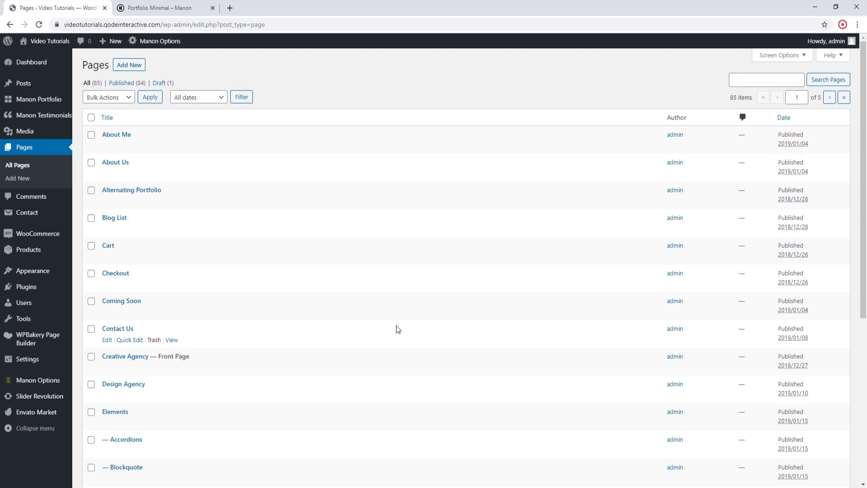
Step: Search the pages for "portfolio minimal", open the Portfolio Minimal page for editing and close the page builder's introduction
{"action": "left_click", "coordinate": [738, 78]}
{"action": "type", "text": "portfolio minimal"}
{"action": "left_click", "coordinate": [755, 105]}
{"action": "left_click", "coordinate": [822, 80]}
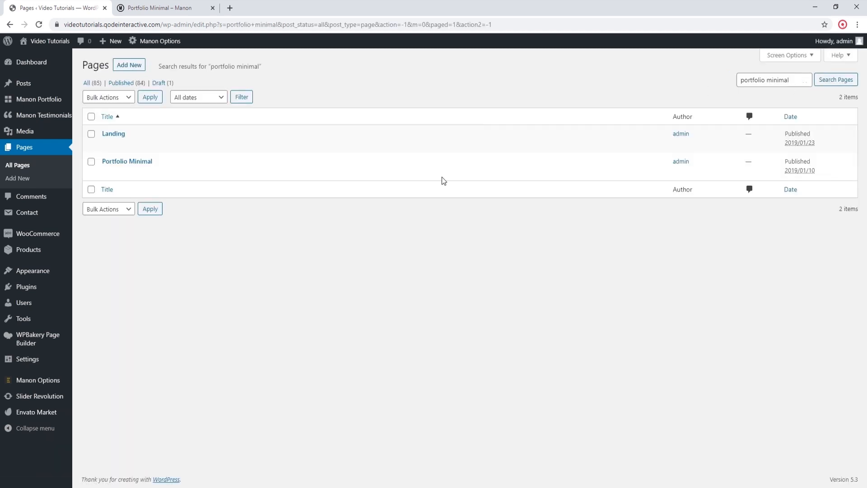
{"action": "left_click", "coordinate": [145, 163]}
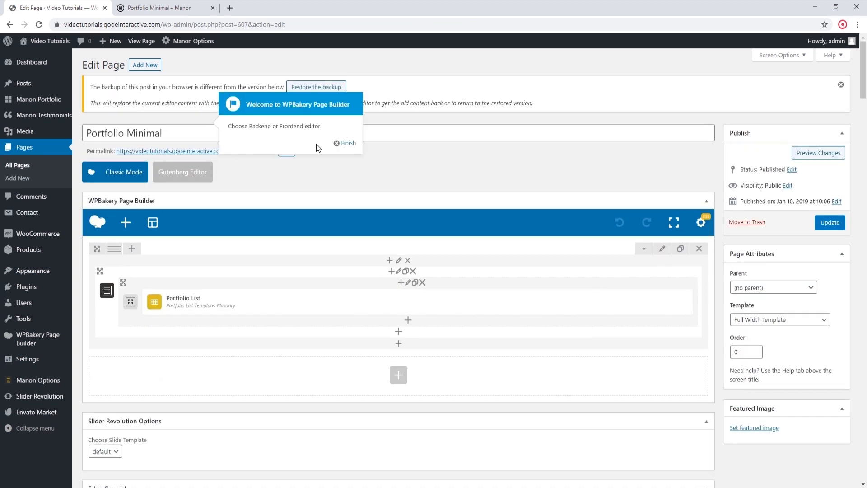
{"action": "left_click", "coordinate": [338, 145]}
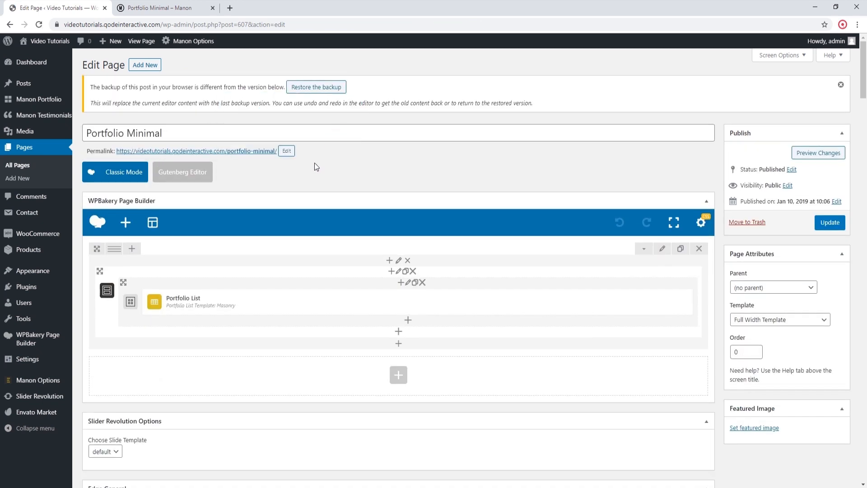
Step: Open the Portfolio Minimal page's permalink in a new tab and examine the live page's portfolio layout
{"action": "right_click", "coordinate": [267, 154]}
{"action": "left_click", "coordinate": [299, 159]}
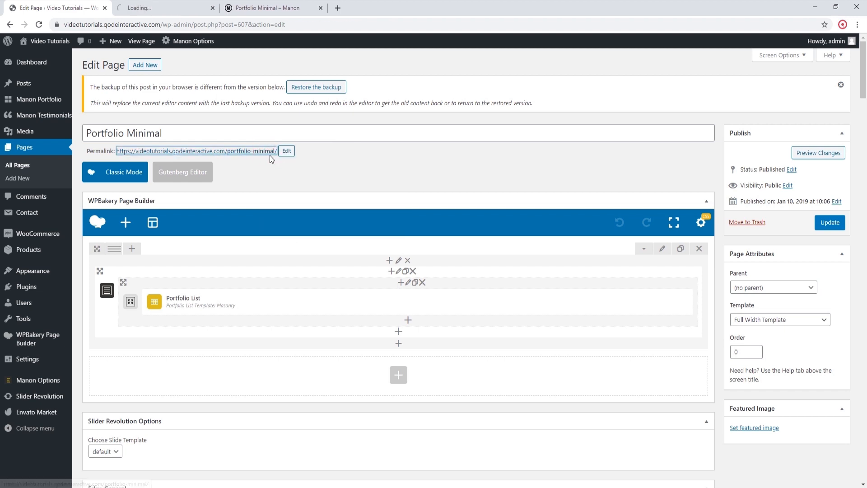
{"action": "left_click", "coordinate": [178, 6]}
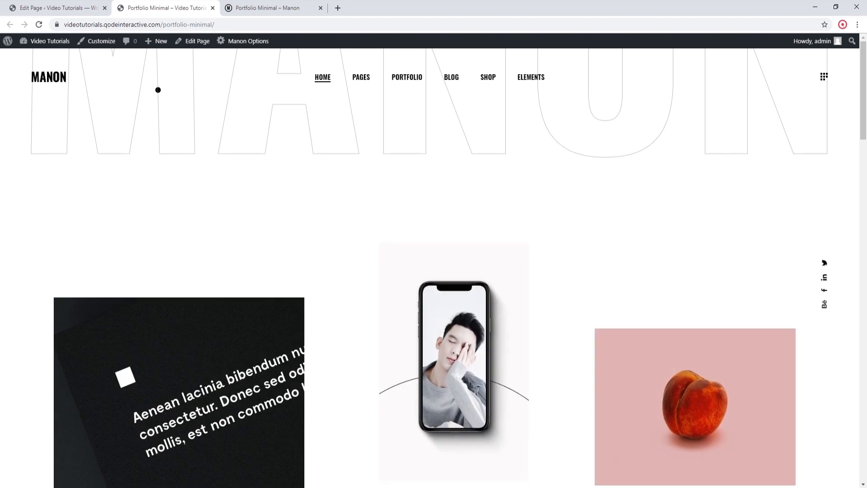
{"action": "scroll", "coordinate": [158, 90], "scroll_direction": "down", "scroll_amount": 7}
{"action": "scroll", "coordinate": [158, 90], "scroll_direction": "down", "scroll_amount": 12}
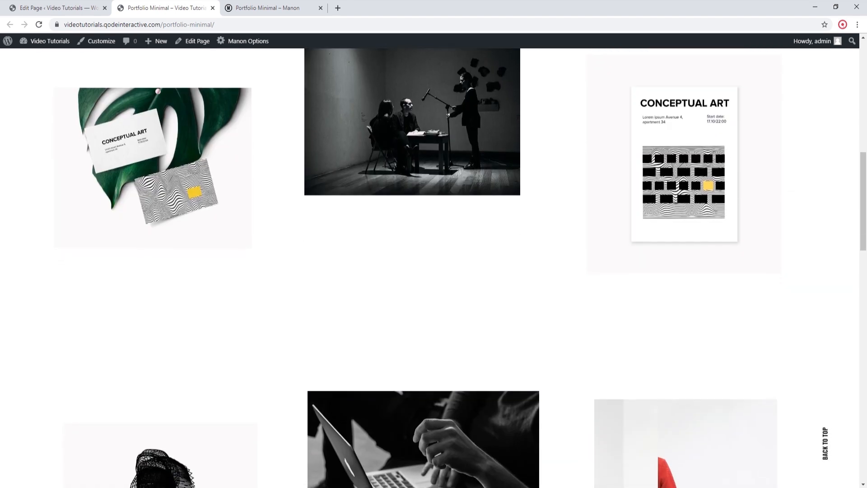
{"action": "scroll", "coordinate": [158, 94], "scroll_direction": "down", "scroll_amount": 15}
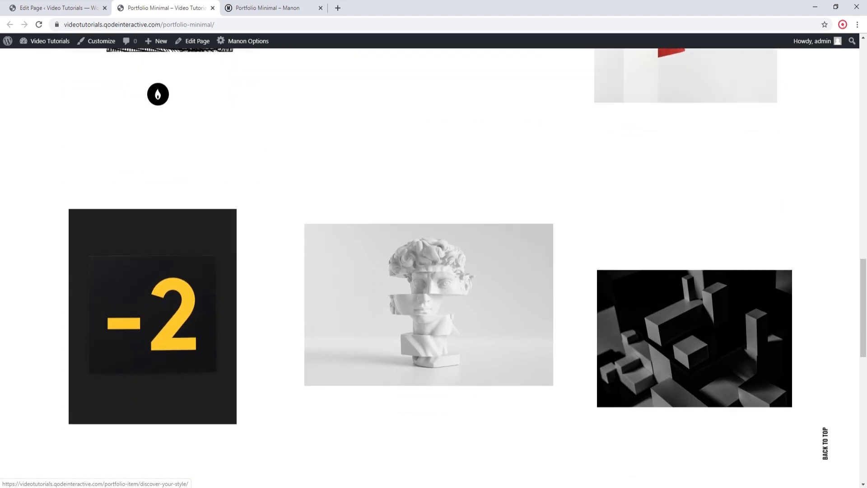
{"action": "scroll", "coordinate": [159, 97], "scroll_direction": "up", "scroll_amount": 18}
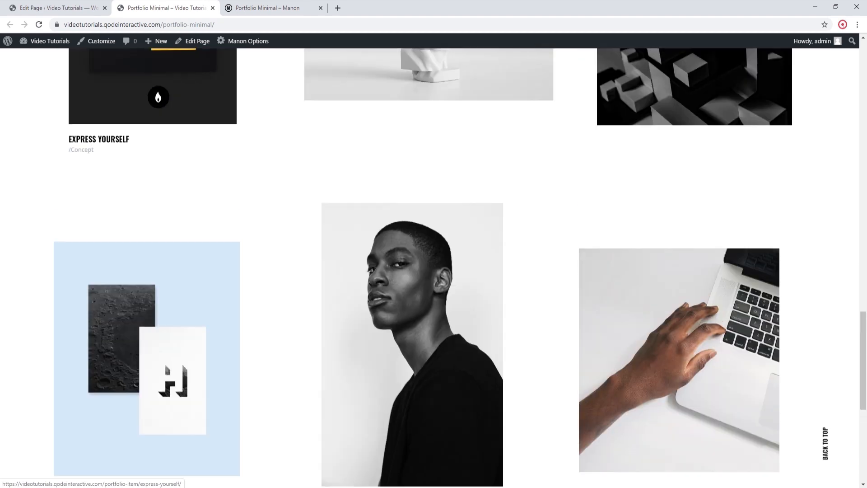
{"action": "scroll", "coordinate": [159, 97], "scroll_direction": "up", "scroll_amount": 15}
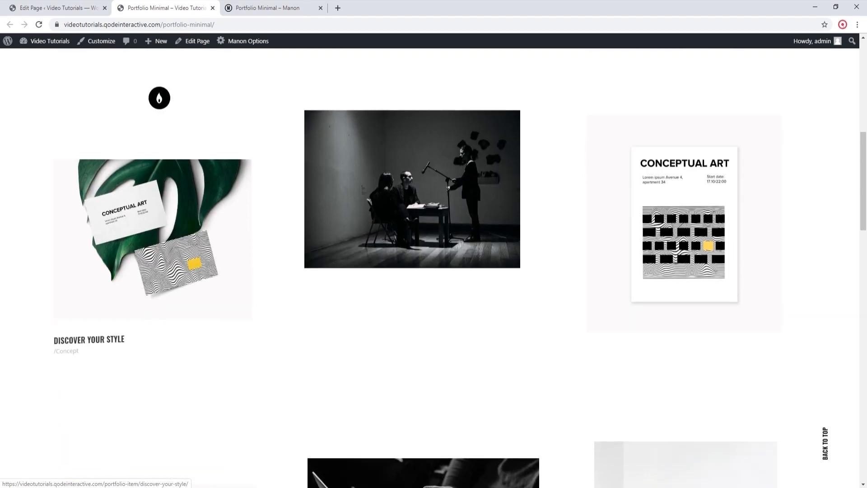
{"action": "scroll", "coordinate": [159, 97], "scroll_direction": "up", "scroll_amount": 3}
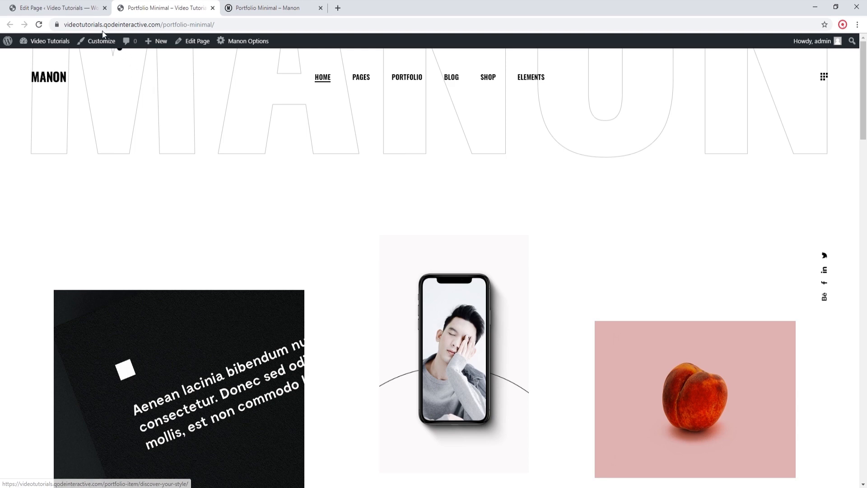
Step: Return to the WordPress admin tab and open the site's Reading settings
{"action": "left_click", "coordinate": [82, 9]}
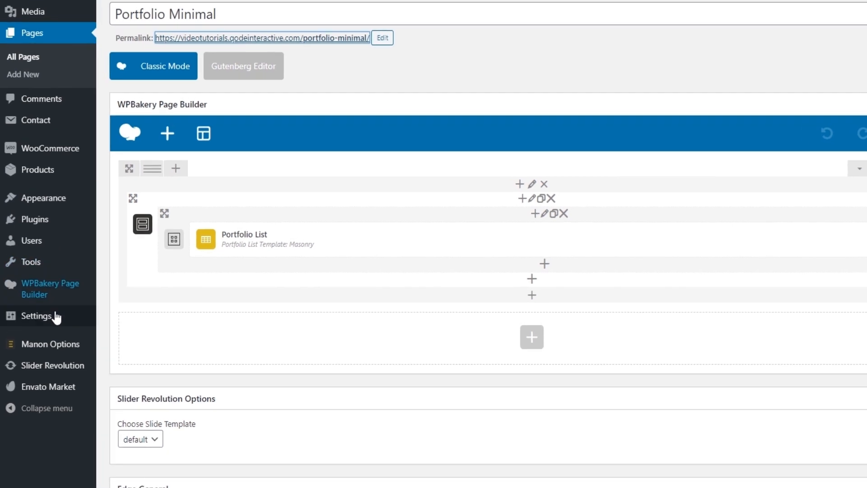
{"action": "mouse_move", "coordinate": [40, 360]}
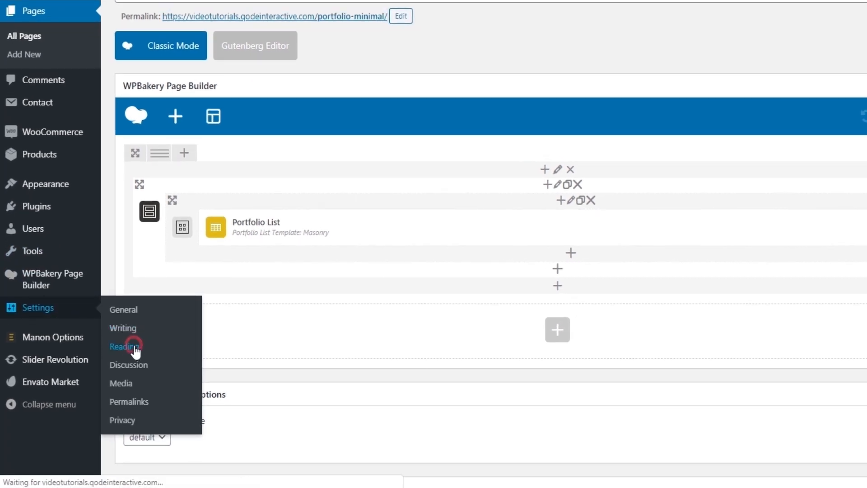
{"action": "left_click", "coordinate": [112, 347]}
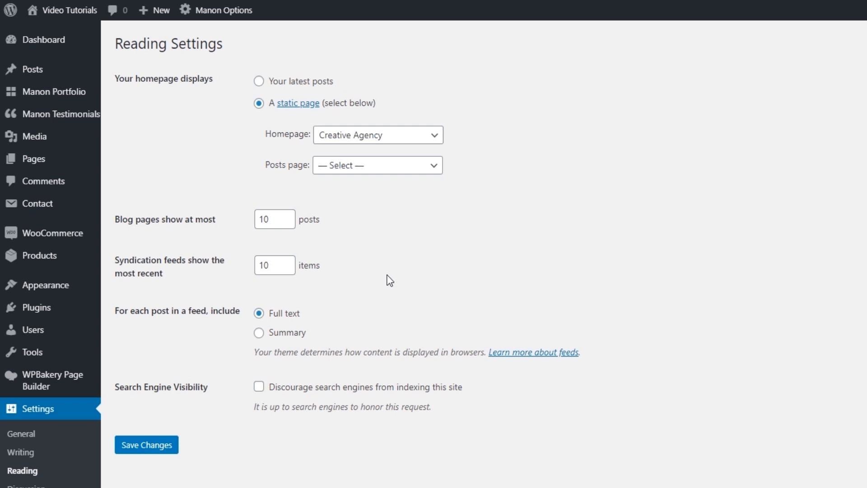
Step: Set Portfolio Minimal as the static homepage in the Reading settings and save the changes
{"action": "left_click", "coordinate": [437, 137]}
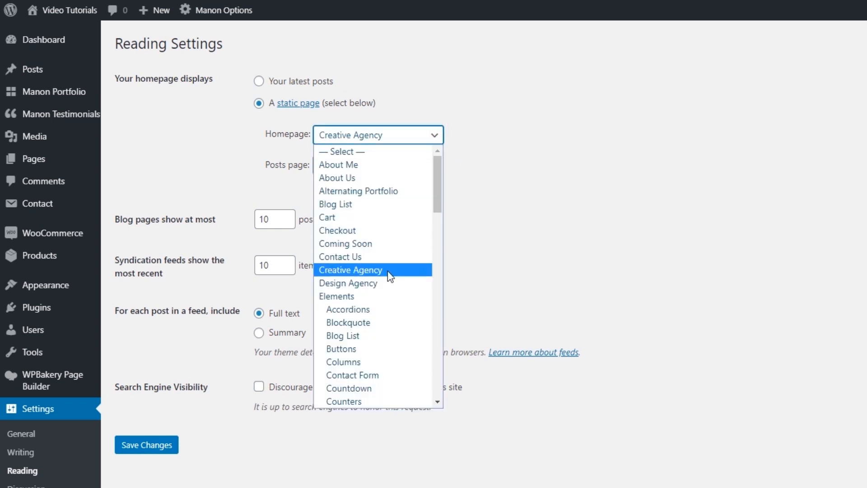
{"action": "scroll", "coordinate": [375, 280], "scroll_direction": "down", "scroll_amount": 10}
{"action": "scroll", "coordinate": [373, 286], "scroll_direction": "down", "scroll_amount": 10}
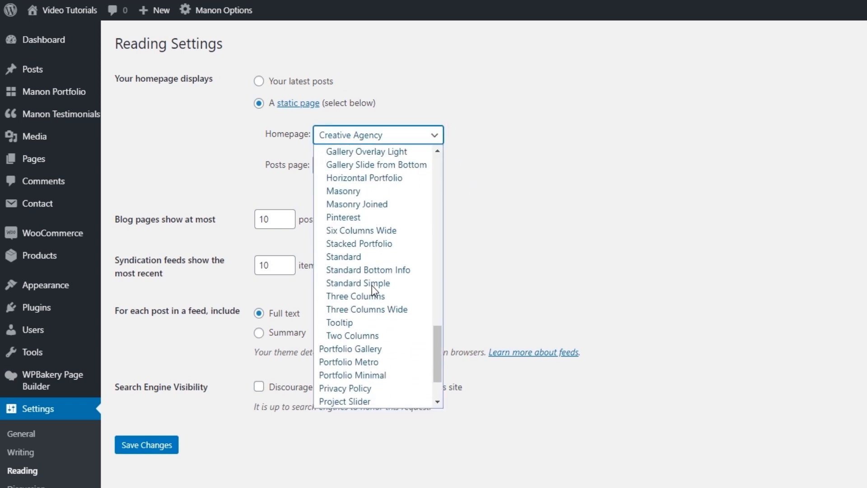
{"action": "left_click", "coordinate": [364, 375]}
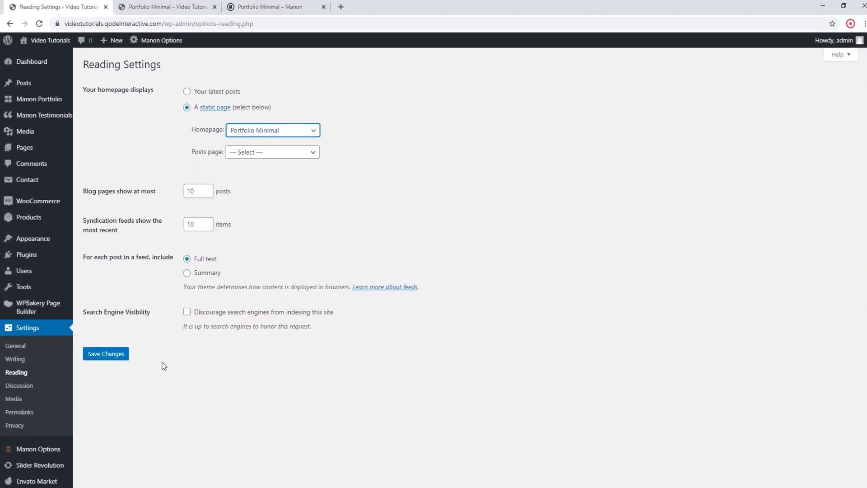
{"action": "left_click", "coordinate": [119, 356]}
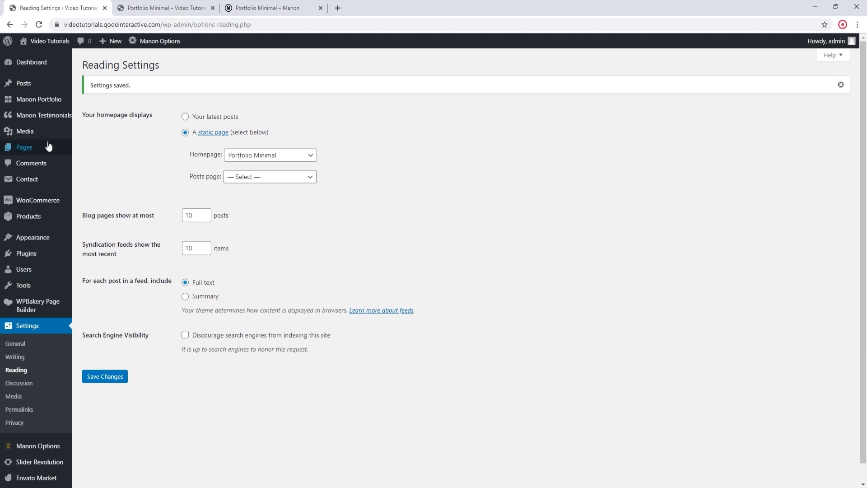
Step: Search the list of all pages for "portfolio minimal" and open the Portfolio Minimal page for editing
{"action": "left_click", "coordinate": [26, 145]}
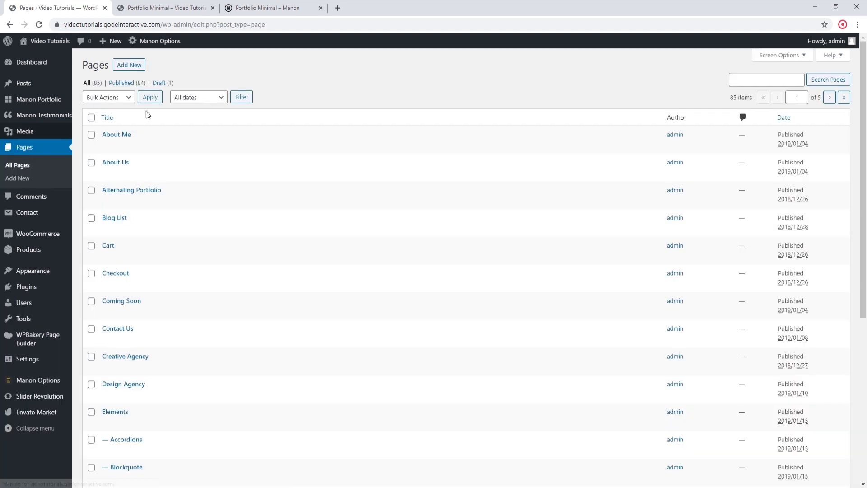
{"action": "left_click", "coordinate": [774, 78]}
{"action": "type", "text": "portfolio minimal"}
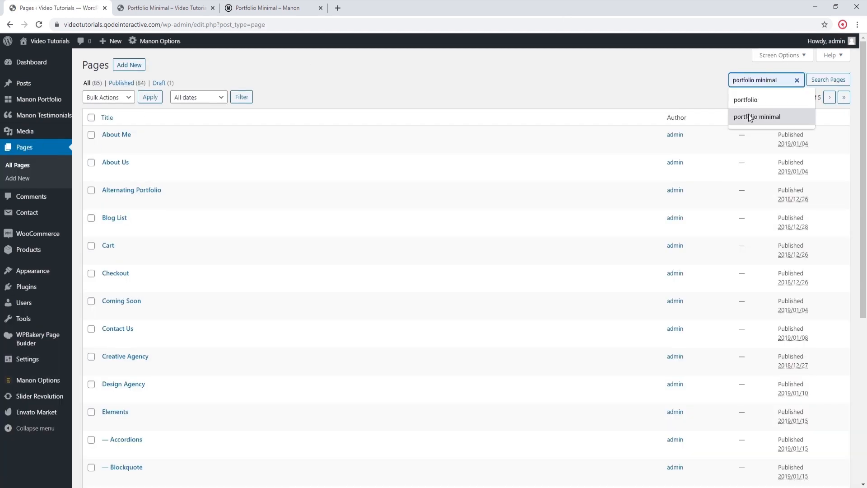
{"action": "left_click", "coordinate": [749, 116]}
{"action": "left_click", "coordinate": [816, 79]}
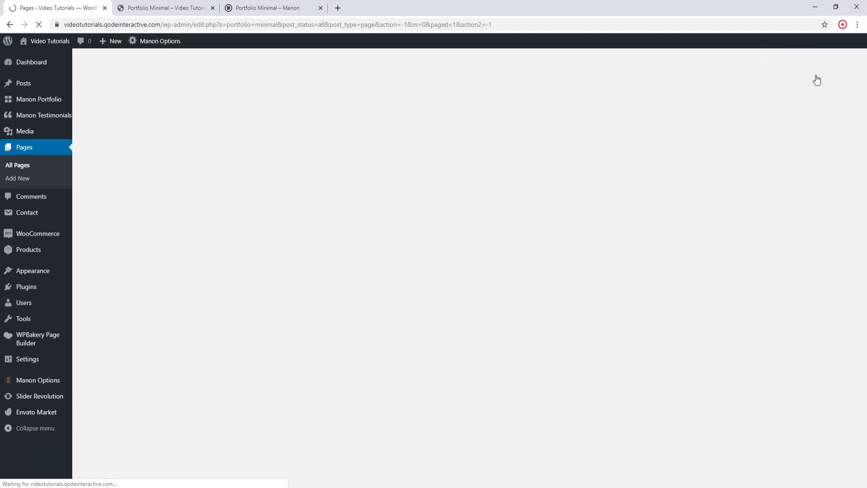
{"action": "mouse_move", "coordinate": [167, 176]}
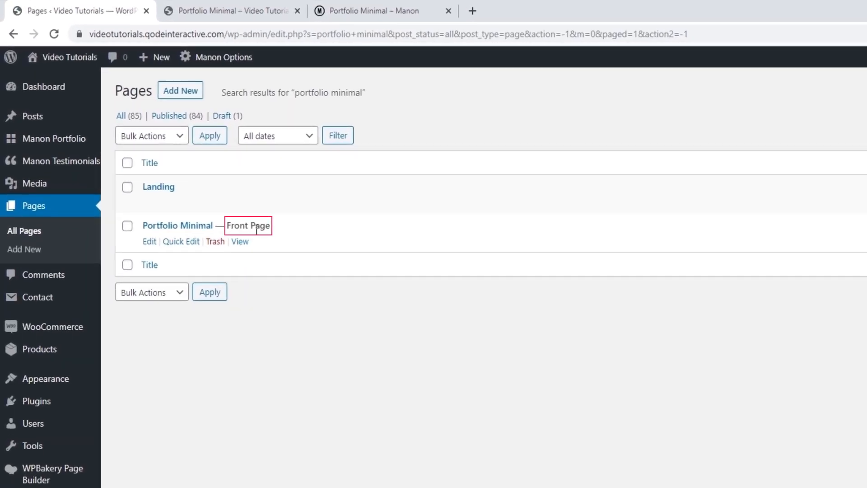
{"action": "left_click", "coordinate": [201, 231]}
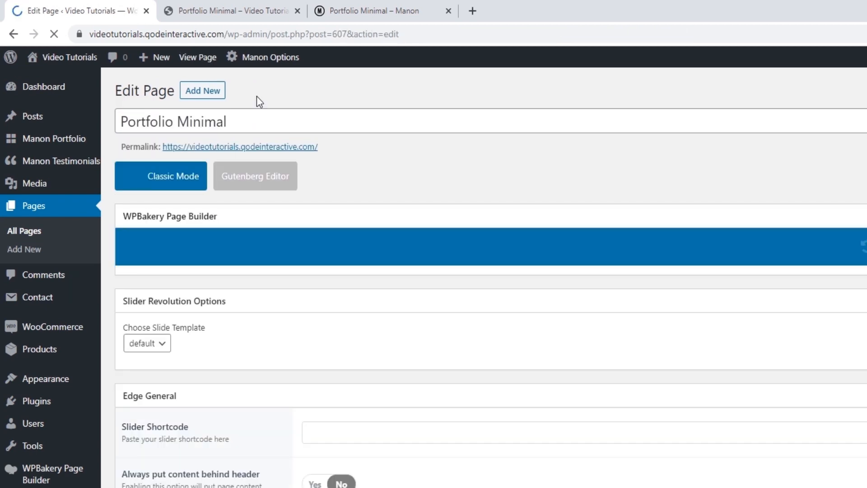
Step: Rename the Portfolio Minimal page as "My Homepage" and update the page
{"action": "left_click_drag", "start_coordinate": [261, 118], "coordinate": [116, 130]}
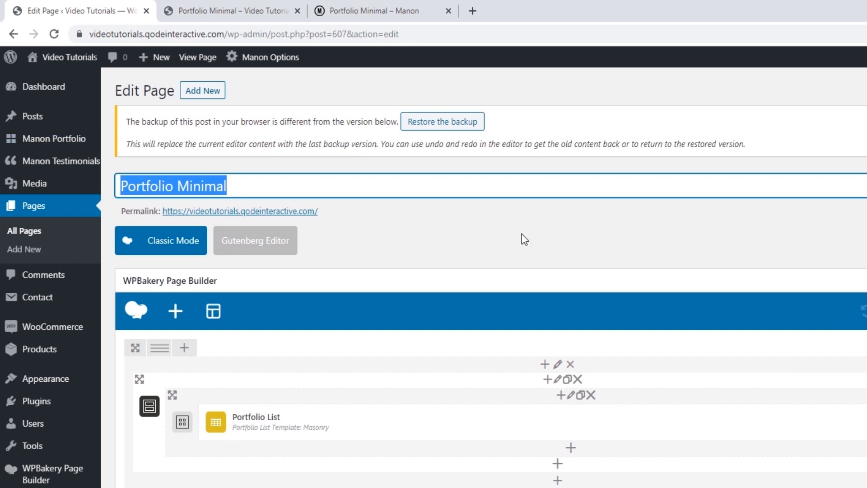
{"action": "type", "text": "My Homepage"}
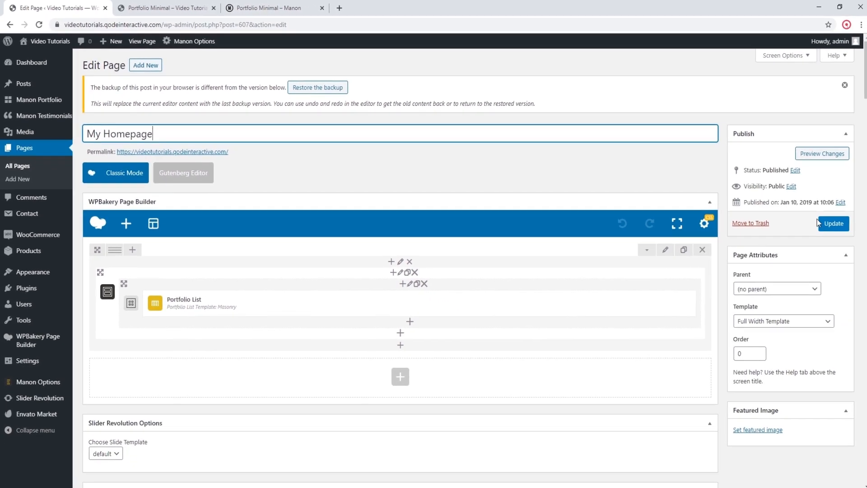
{"action": "left_click", "coordinate": [830, 220]}
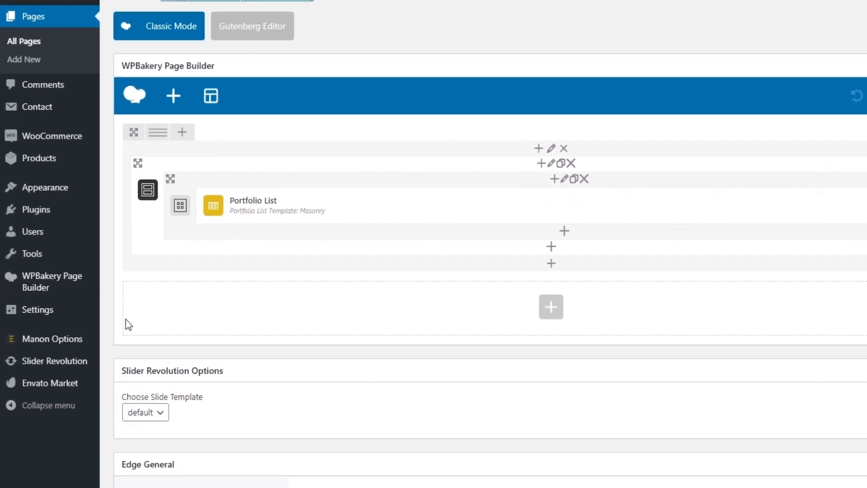
Step: Open the theme's general Manon Options, set the page background color to #ddd6b6 and save the changes
{"action": "mouse_move", "coordinate": [28, 341]}
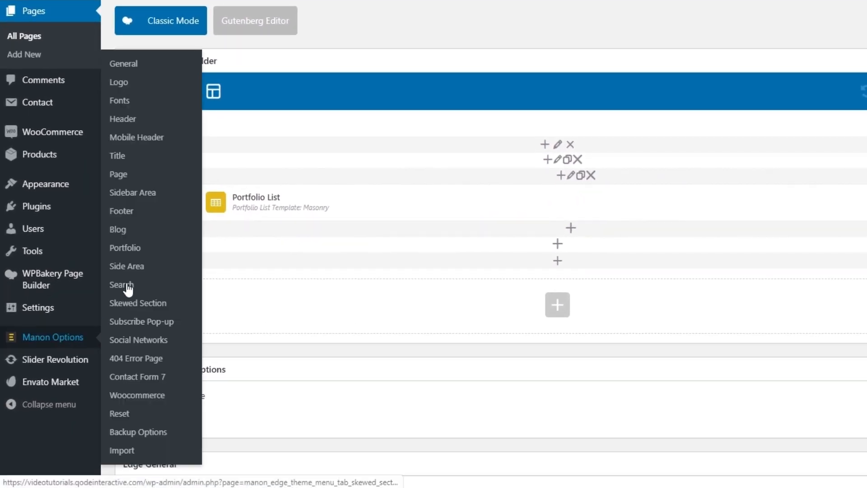
{"action": "left_click", "coordinate": [134, 69]}
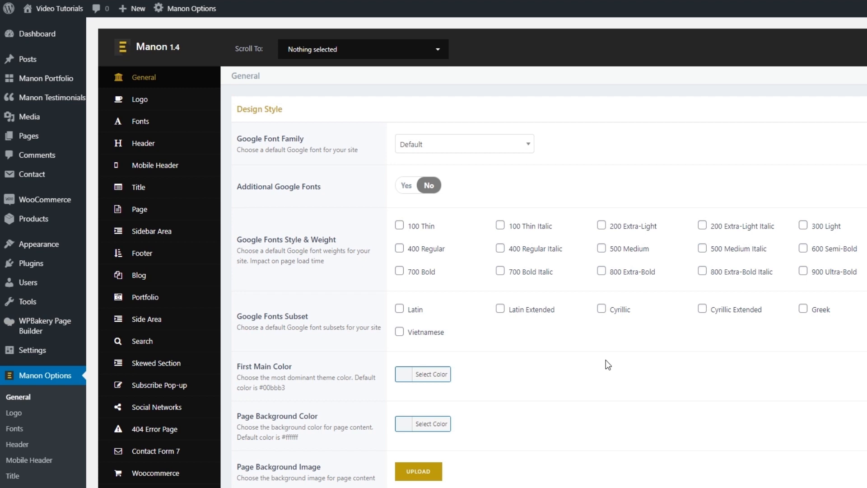
{"action": "scroll", "coordinate": [606, 364], "scroll_direction": "down", "scroll_amount": 1}
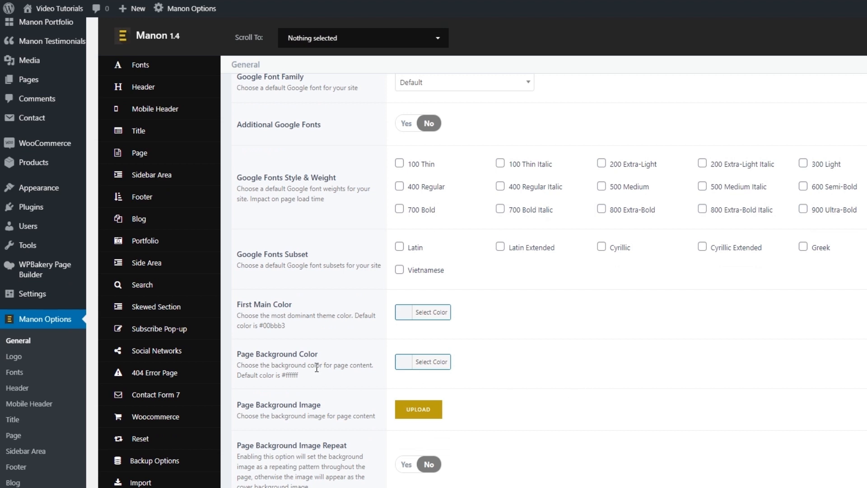
{"action": "left_click", "coordinate": [423, 361]}
{"action": "left_click", "coordinate": [461, 360]}
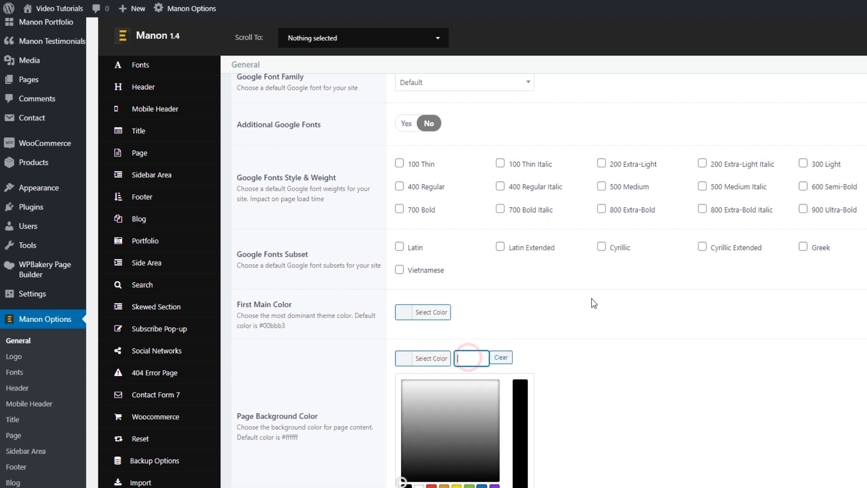
{"action": "type", "text": "ddd6b6"}
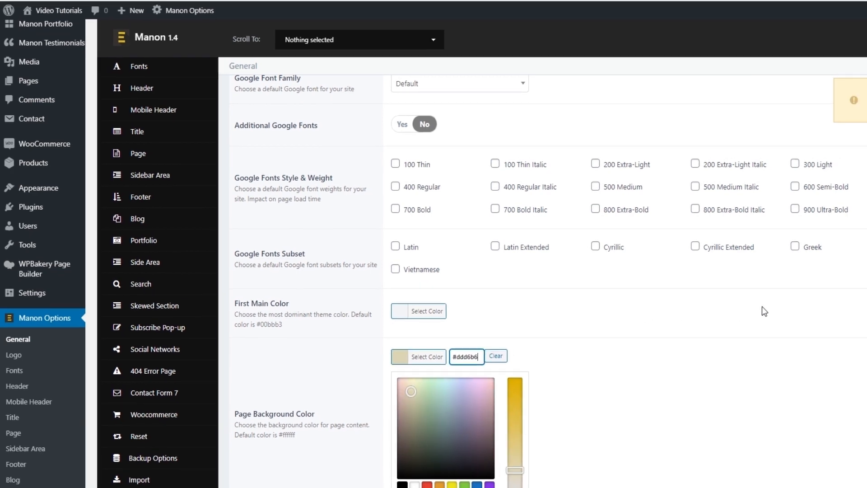
{"action": "left_click", "coordinate": [800, 66]}
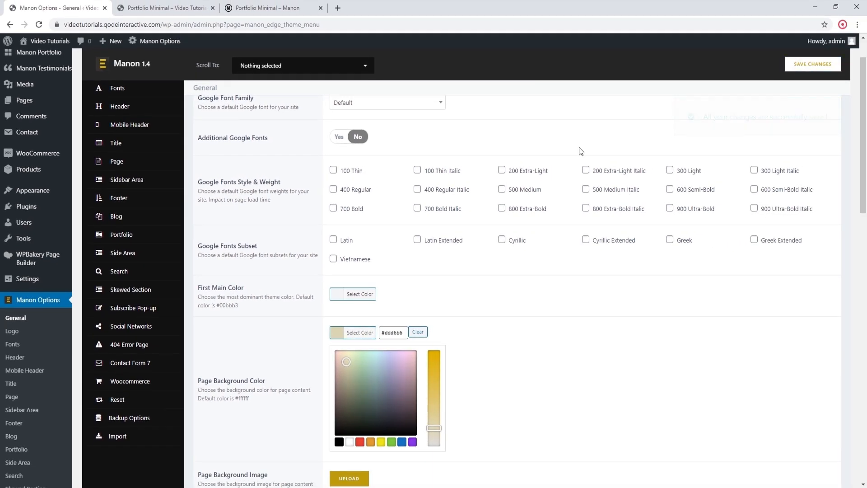
Step: Switch to the live site's browser tab, reload it and examine the background color throughout the homepage
{"action": "left_click", "coordinate": [182, 8]}
{"action": "left_click", "coordinate": [38, 24]}
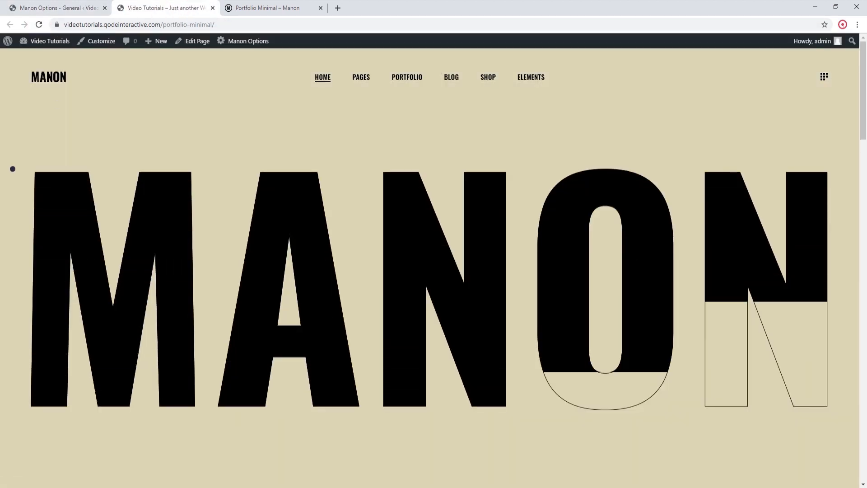
{"action": "scroll", "coordinate": [24, 203], "scroll_direction": "down", "scroll_amount": 5}
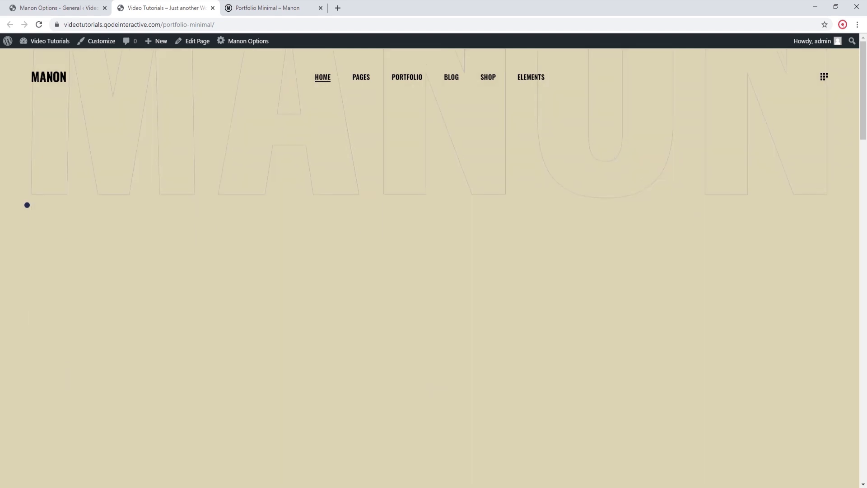
{"action": "scroll", "coordinate": [28, 207], "scroll_direction": "down", "scroll_amount": 20}
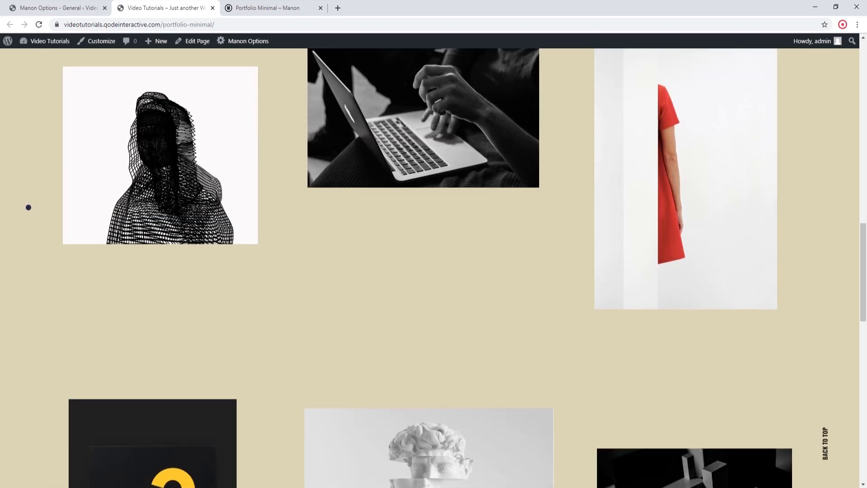
{"action": "scroll", "coordinate": [29, 207], "scroll_direction": "up", "scroll_amount": 6}
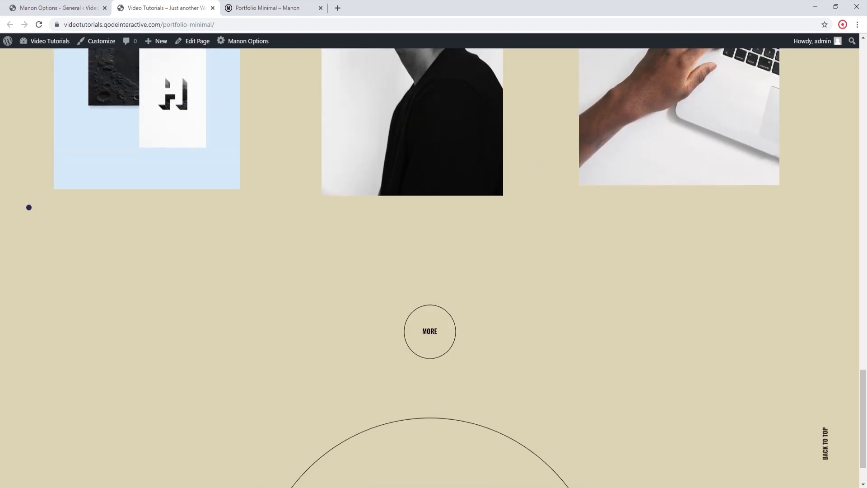
{"action": "scroll", "coordinate": [28, 207], "scroll_direction": "up", "scroll_amount": 20}
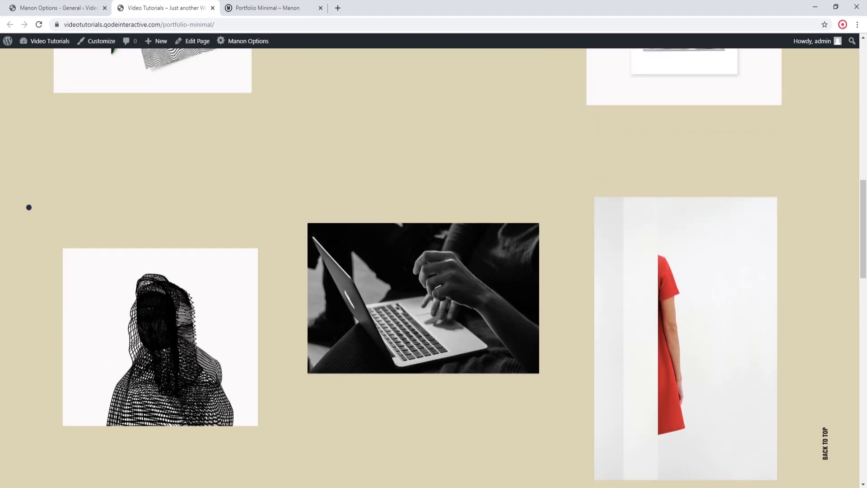
{"action": "scroll", "coordinate": [29, 207], "scroll_direction": "up", "scroll_amount": 3}
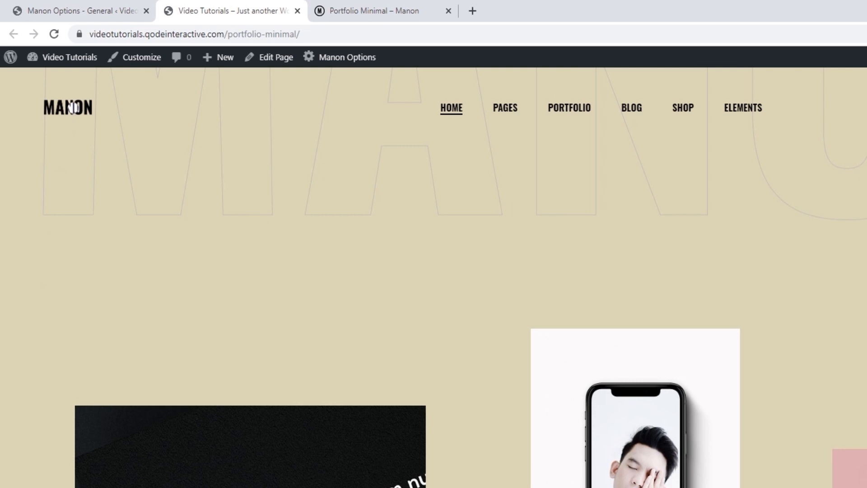
Step: Return to the Manon Options browser tab and open the theme's Logo settings
{"action": "left_click", "coordinate": [76, 17]}
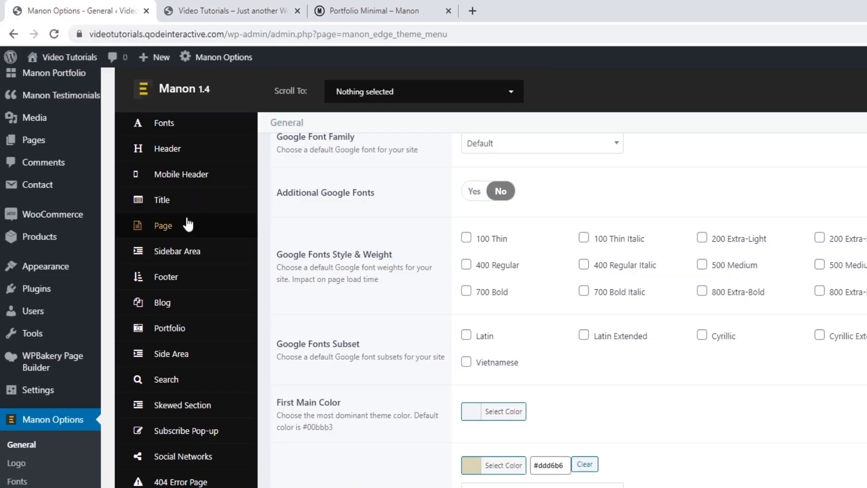
{"action": "scroll", "coordinate": [185, 223], "scroll_direction": "up", "scroll_amount": 2}
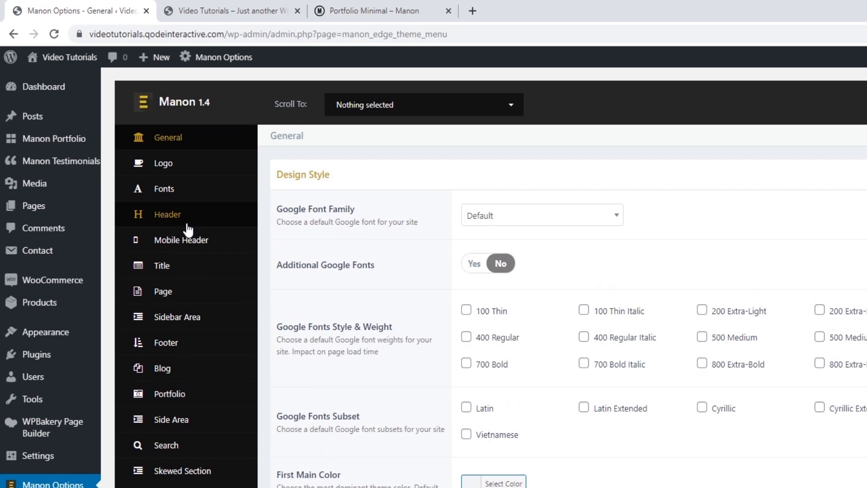
{"action": "left_click", "coordinate": [166, 168]}
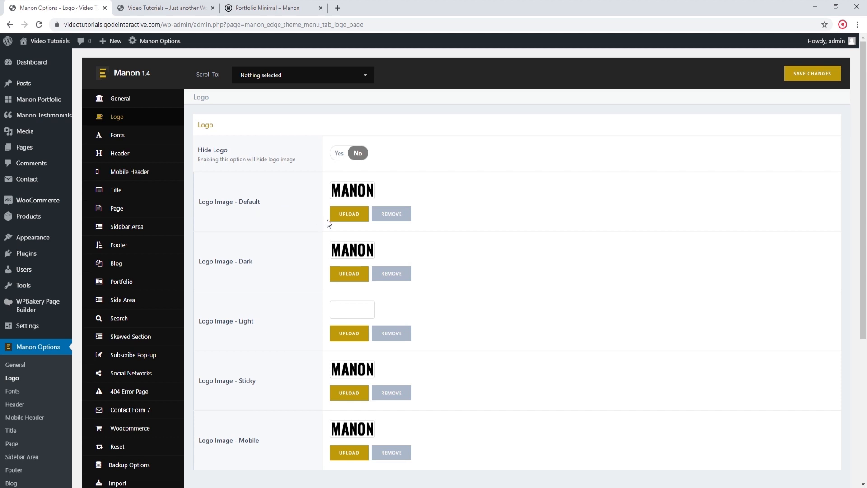
Step: Upload logo.png from the Website content folder, use it as the default logo image and save the changes
{"action": "left_click", "coordinate": [339, 218]}
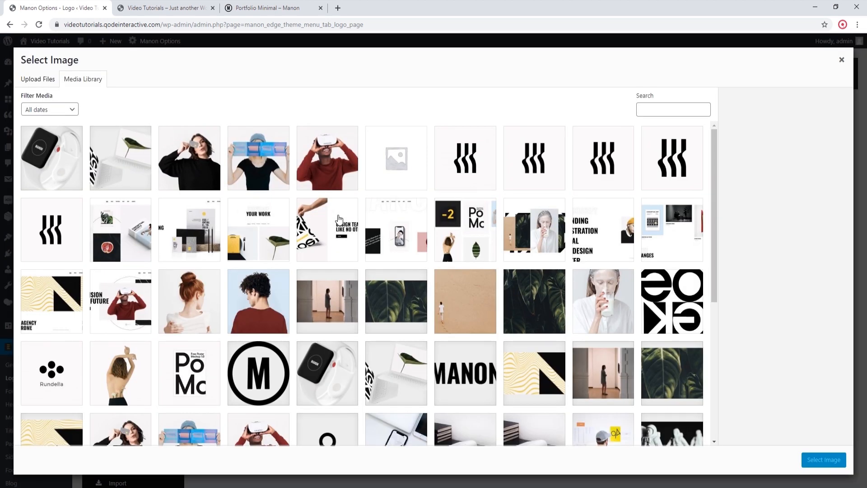
{"action": "scroll", "coordinate": [342, 230], "scroll_direction": "down", "scroll_amount": 4}
{"action": "scroll", "coordinate": [342, 231], "scroll_direction": "up", "scroll_amount": 4}
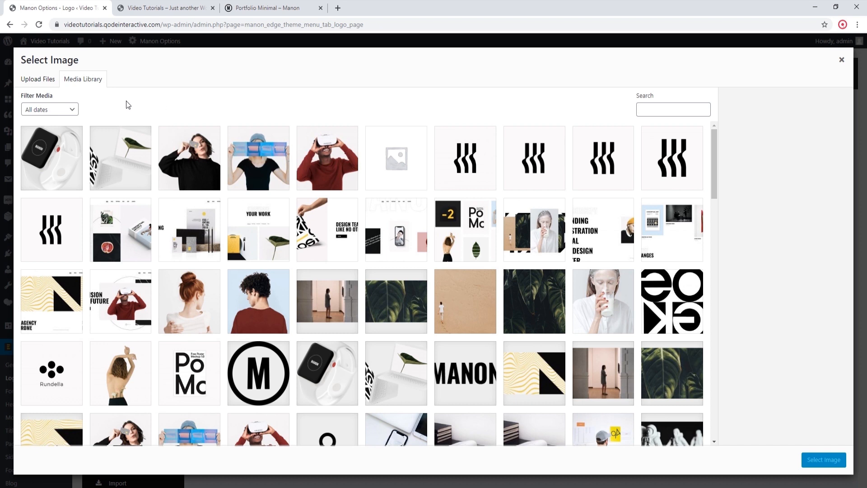
{"action": "left_click", "coordinate": [38, 84]}
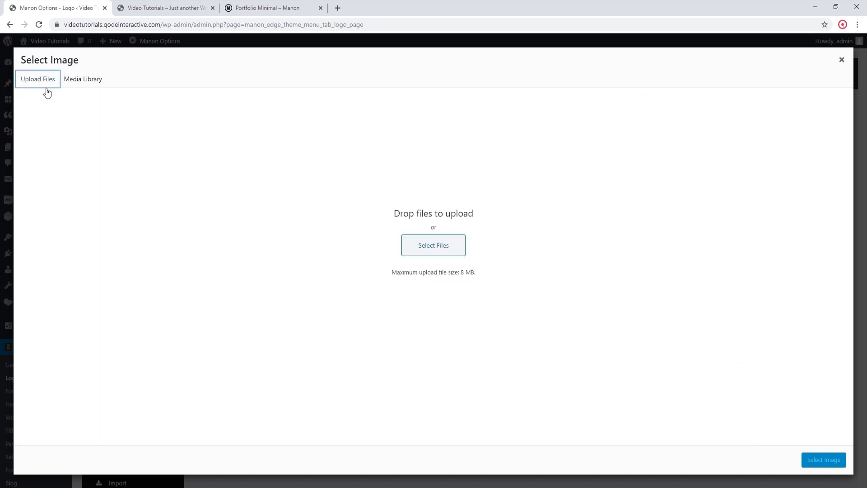
{"action": "left_click", "coordinate": [415, 250]}
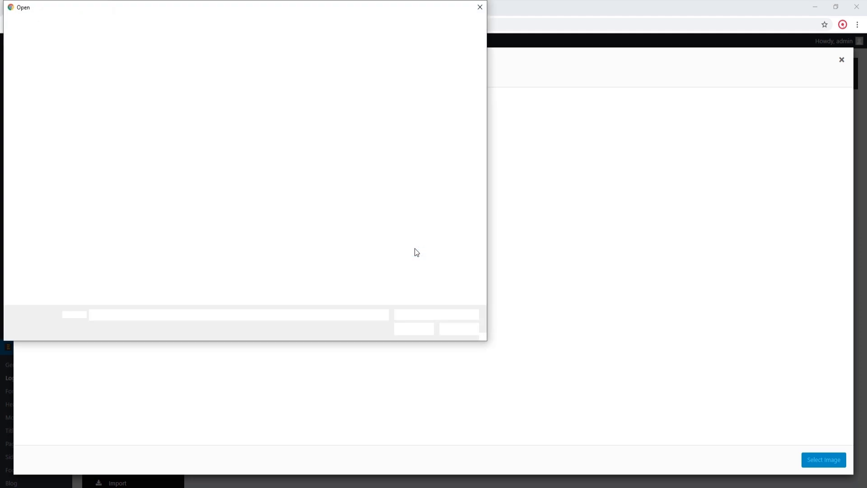
{"action": "left_click", "coordinate": [156, 81]}
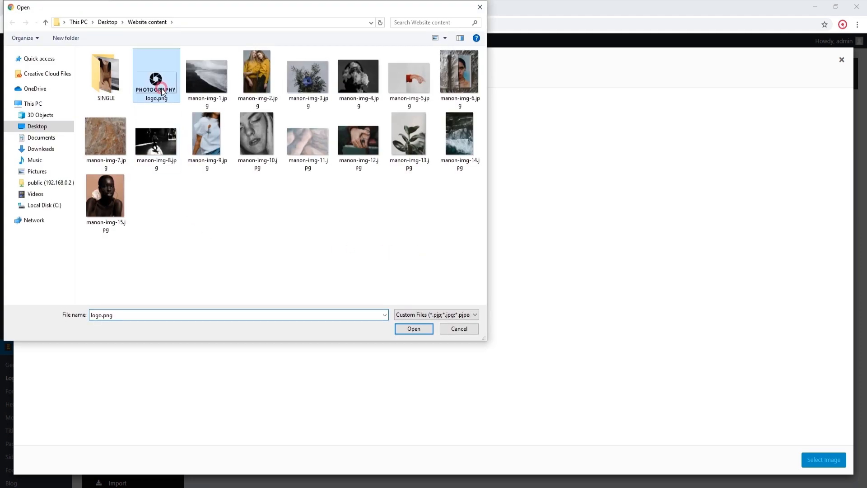
{"action": "left_click", "coordinate": [403, 329]}
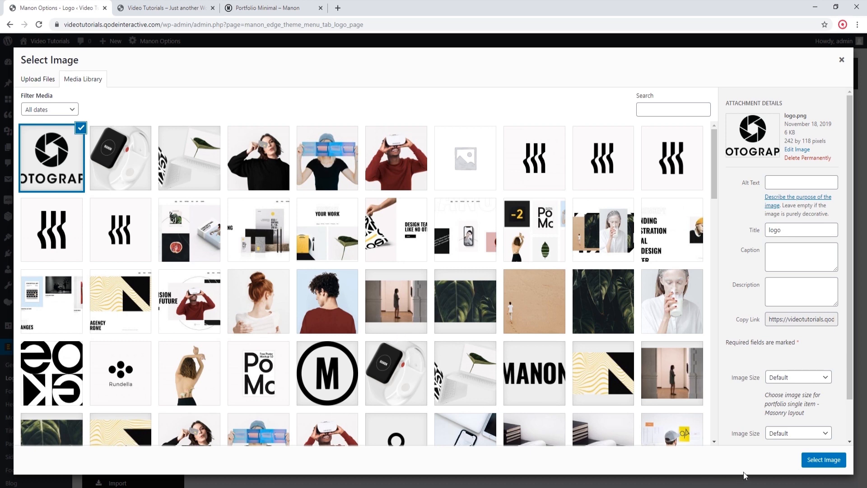
{"action": "left_click", "coordinate": [819, 460]}
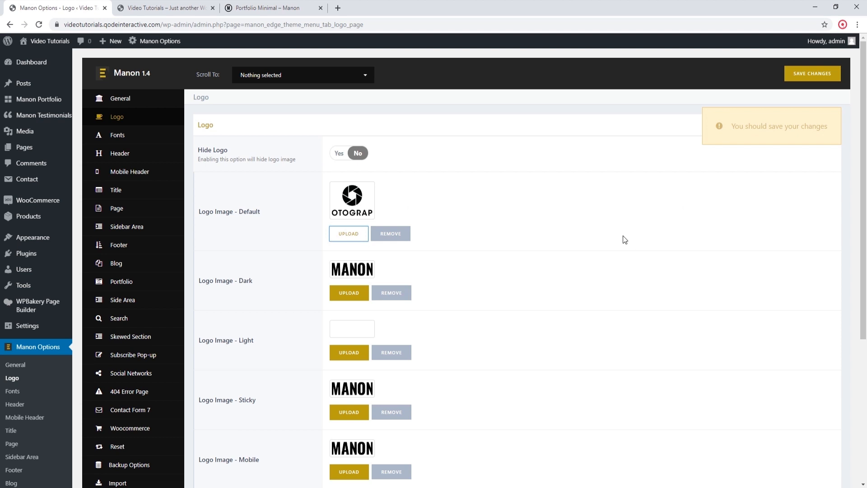
{"action": "left_click", "coordinate": [798, 77]}
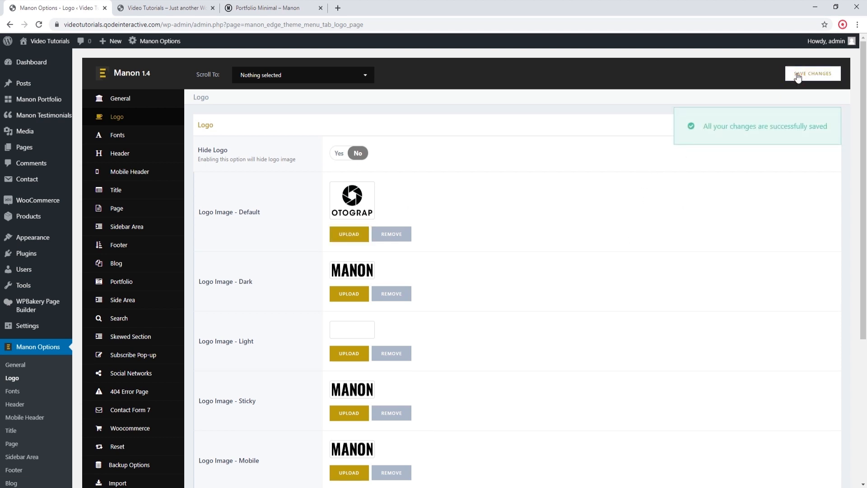
Step: Switch to the live site's browser tab, reload it and examine the new logo in the homepage header
{"action": "left_click", "coordinate": [165, 8]}
{"action": "left_click", "coordinate": [42, 26]}
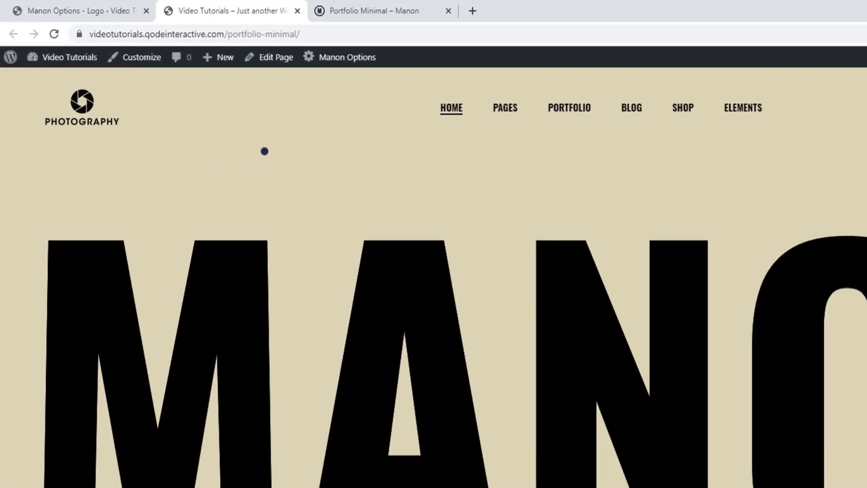
{"action": "scroll", "coordinate": [265, 151], "scroll_direction": "down", "scroll_amount": 8}
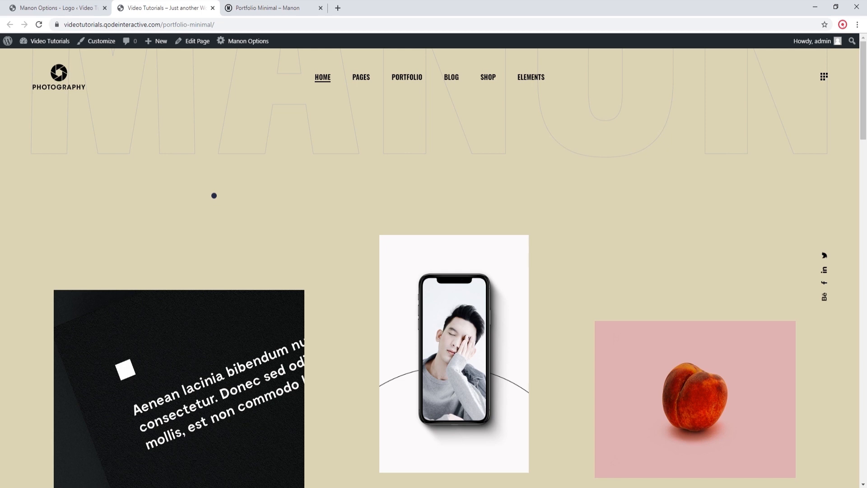
Step: Open the homepage for editing and set its Loading Title to DESIGN
{"action": "left_click", "coordinate": [198, 37]}
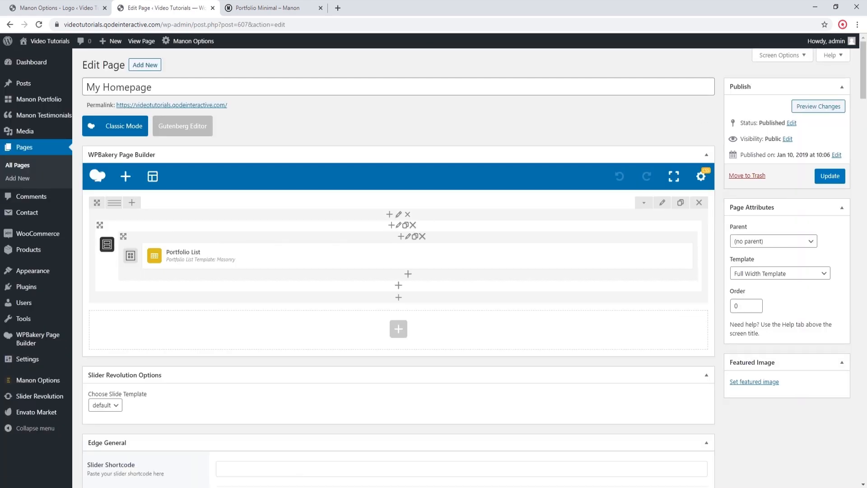
{"action": "scroll", "coordinate": [244, 172], "scroll_direction": "down", "scroll_amount": 3}
{"action": "scroll", "coordinate": [244, 171], "scroll_direction": "down", "scroll_amount": 7}
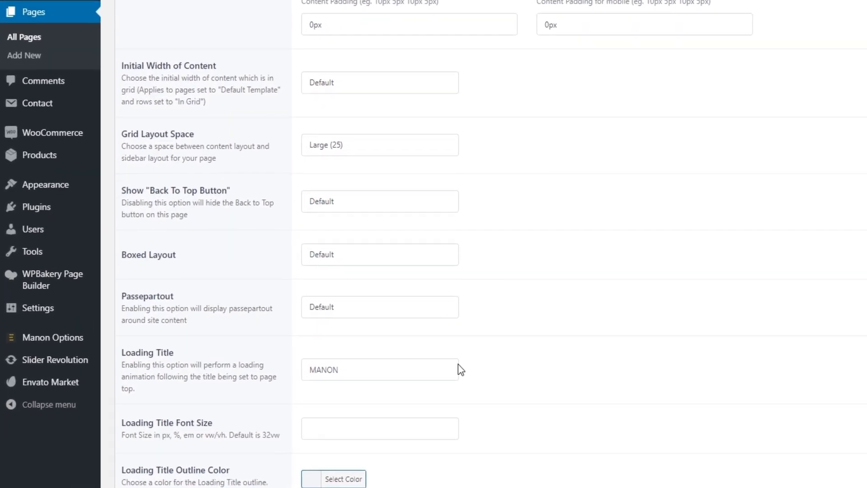
{"action": "double_click", "coordinate": [388, 366]}
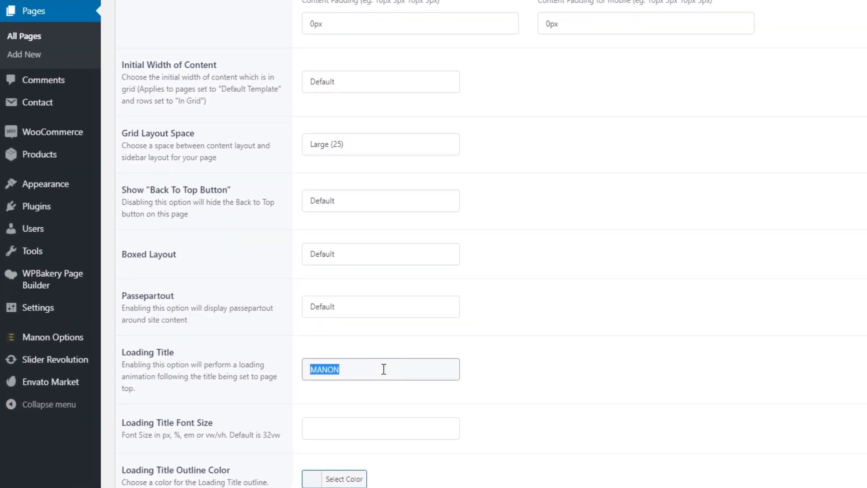
{"action": "type", "text": "DESIGN"}
Step: Set the Loading Title Font Size to 28 and update the page
{"action": "scroll", "coordinate": [577, 334], "scroll_direction": "down", "scroll_amount": 2}
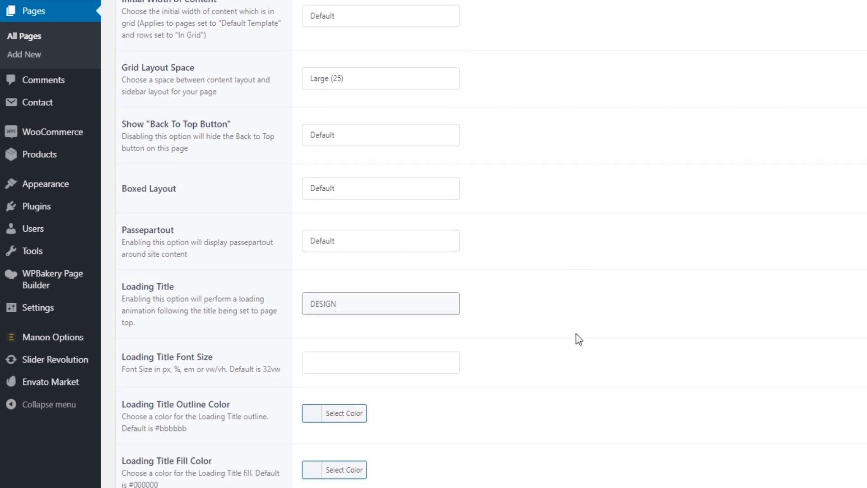
{"action": "left_click", "coordinate": [430, 360]}
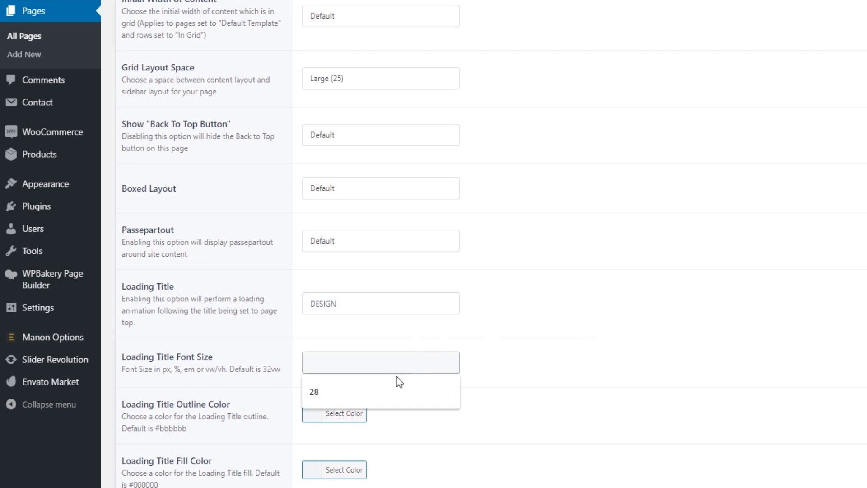
{"action": "left_click", "coordinate": [366, 391]}
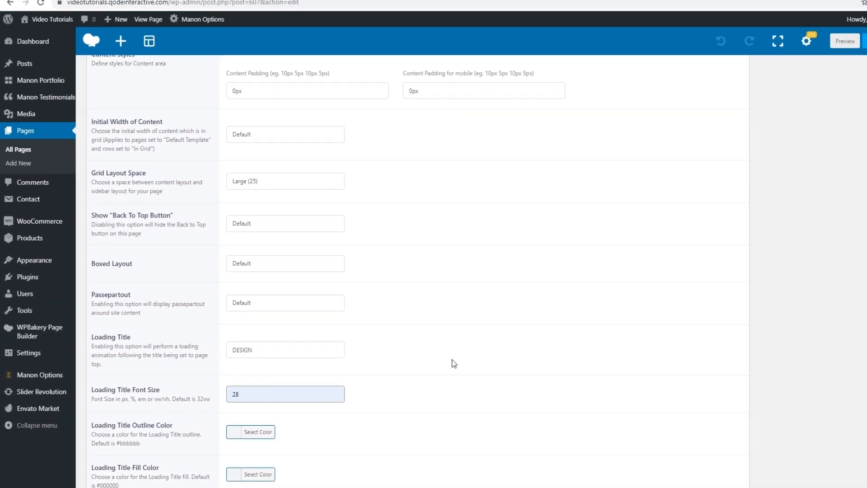
{"action": "left_click", "coordinate": [833, 63]}
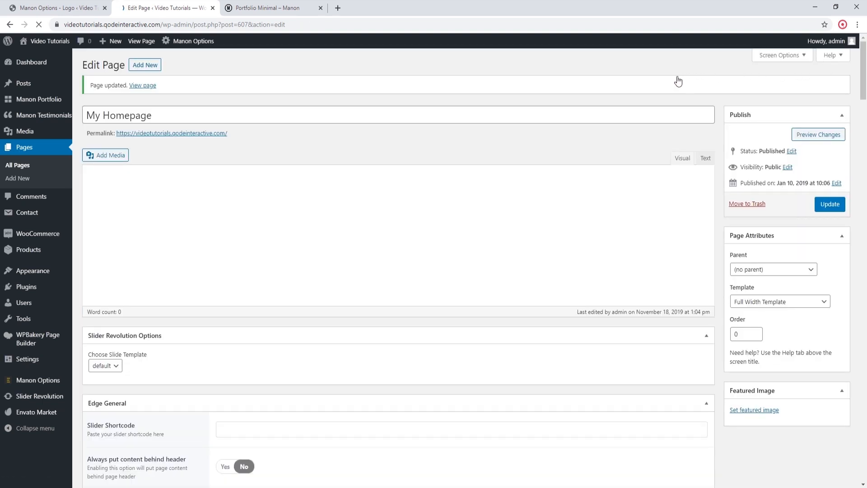
Step: View the updated homepage on the live site and examine its loading title
{"action": "left_click", "coordinate": [144, 86]}
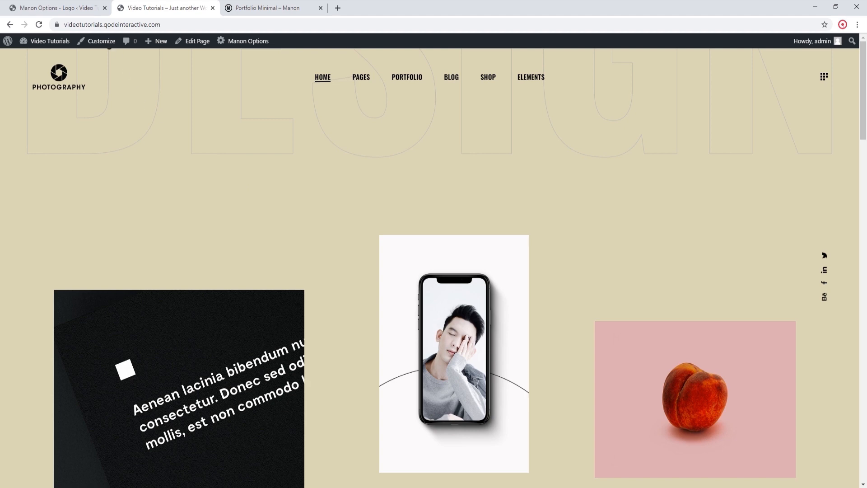
{"action": "left_click", "coordinate": [78, 10]}
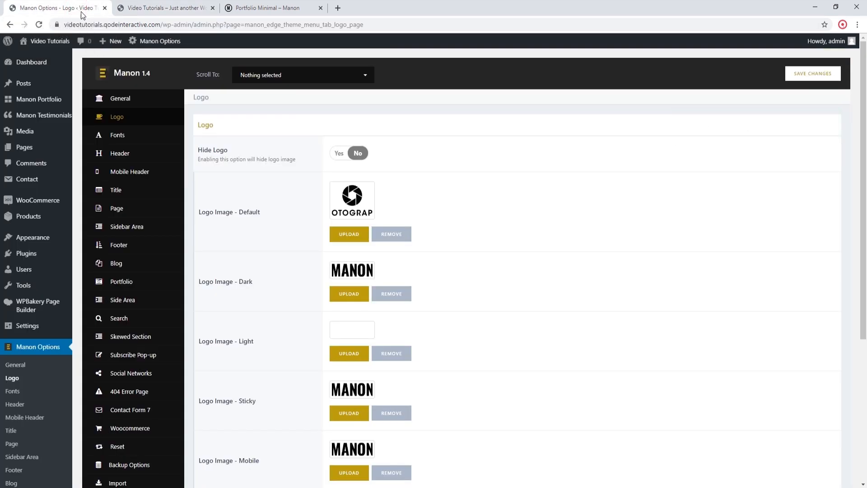
{"action": "left_click", "coordinate": [149, 11]}
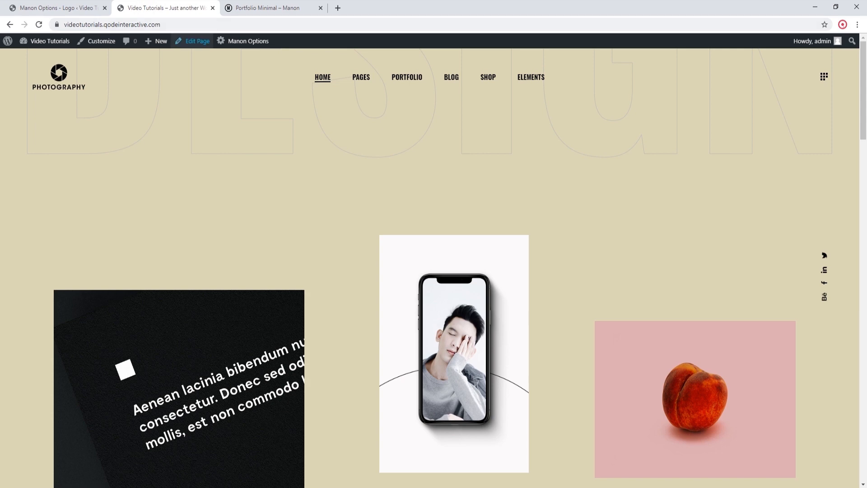
Step: Reopen the homepage for editing, set the Loading Title Outline Color to B7AE9D, then update and view the page
{"action": "left_click", "coordinate": [193, 41]}
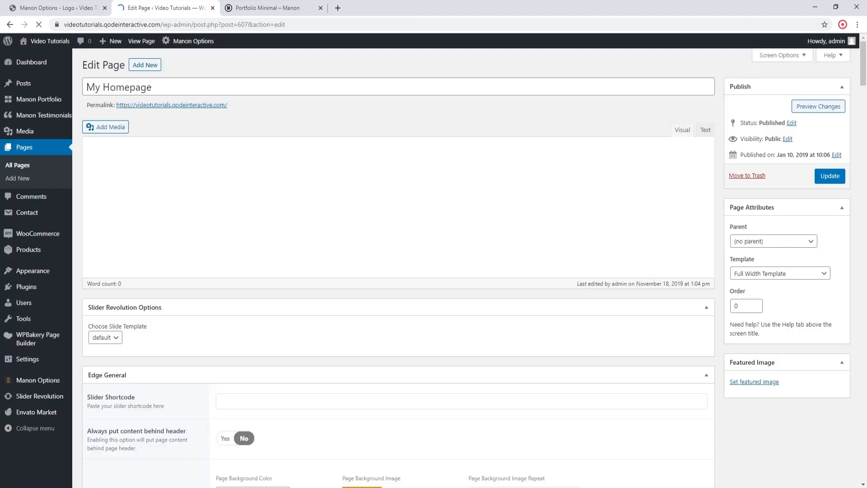
{"action": "scroll", "coordinate": [199, 59], "scroll_direction": "down", "scroll_amount": 5}
{"action": "scroll", "coordinate": [201, 67], "scroll_direction": "down", "scroll_amount": 7}
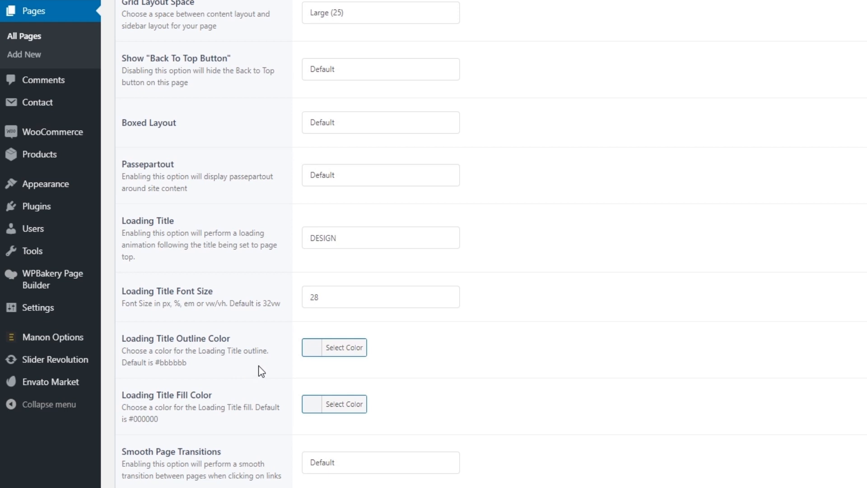
{"action": "left_click", "coordinate": [346, 351]}
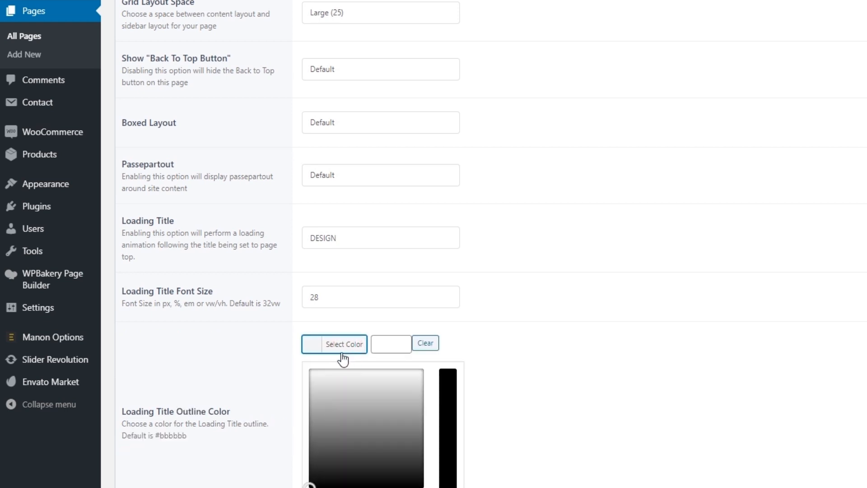
{"action": "left_click", "coordinate": [387, 342]}
{"action": "type", "text": "B7AE9D"}
{"action": "left_click", "coordinate": [837, 61]}
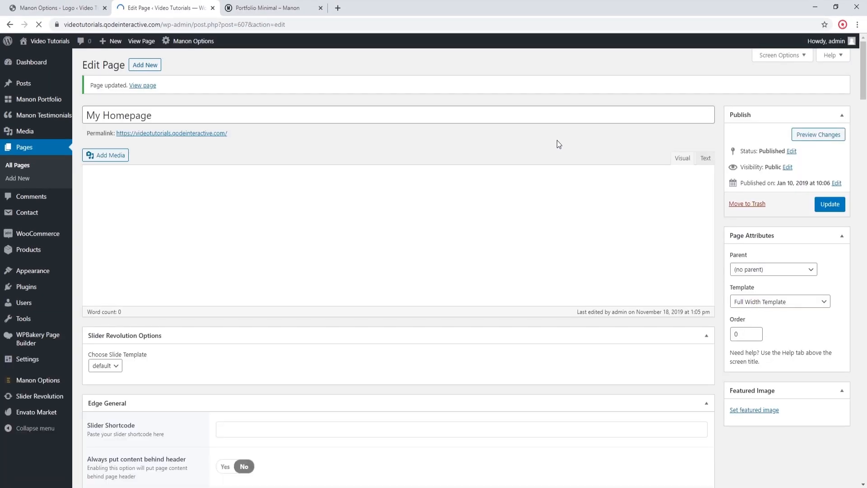
{"action": "left_click", "coordinate": [147, 87]}
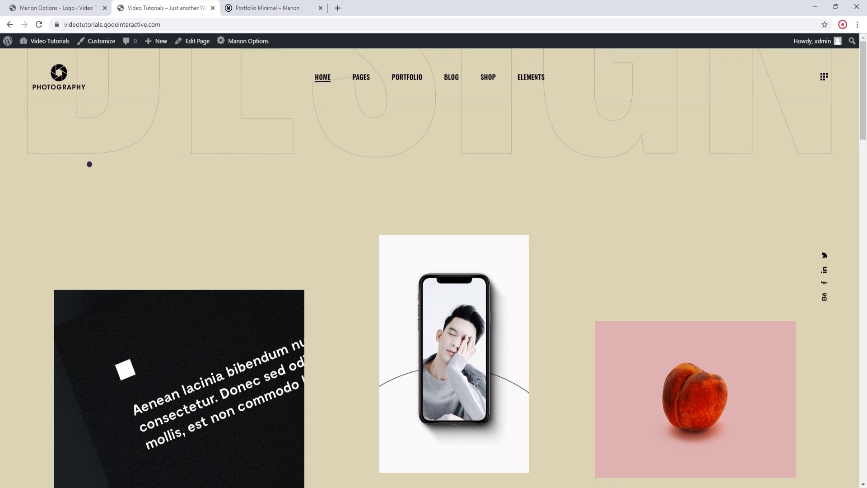
Step: Return to the Manon Options browser tab, set the header behaviour to No Behavior in the Header settings and save the changes
{"action": "left_click", "coordinate": [59, 10]}
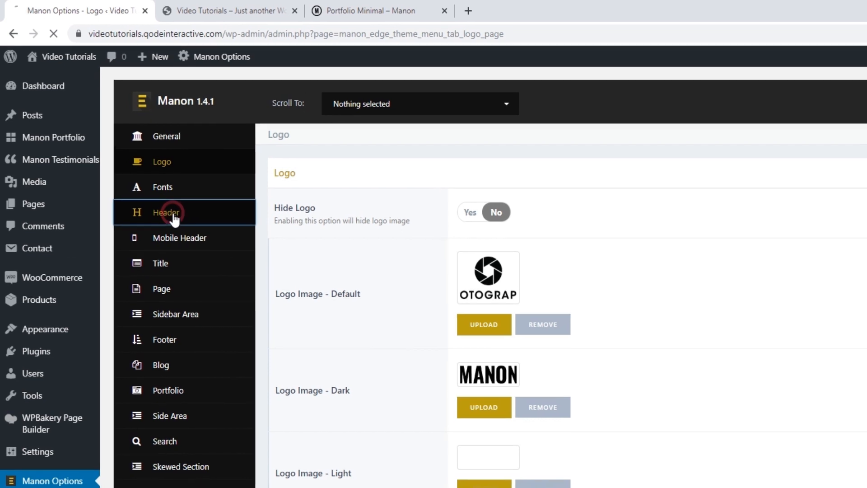
{"action": "left_click", "coordinate": [123, 154]}
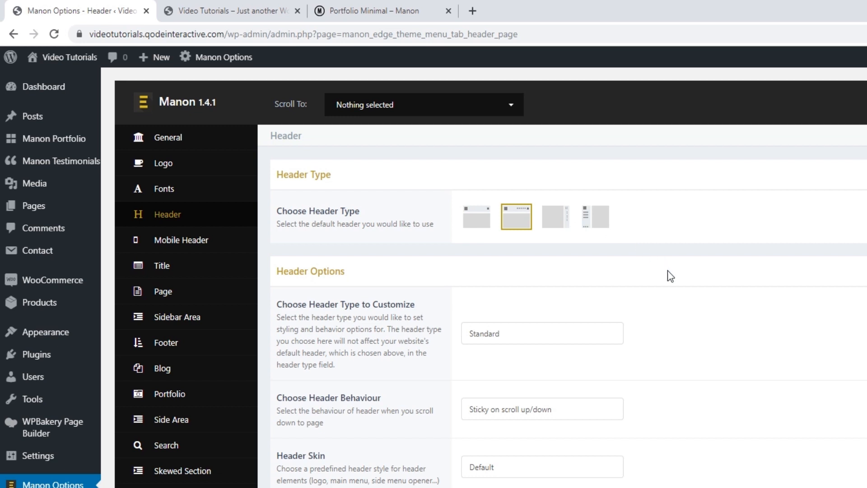
{"action": "scroll", "coordinate": [668, 271], "scroll_direction": "down", "scroll_amount": 2}
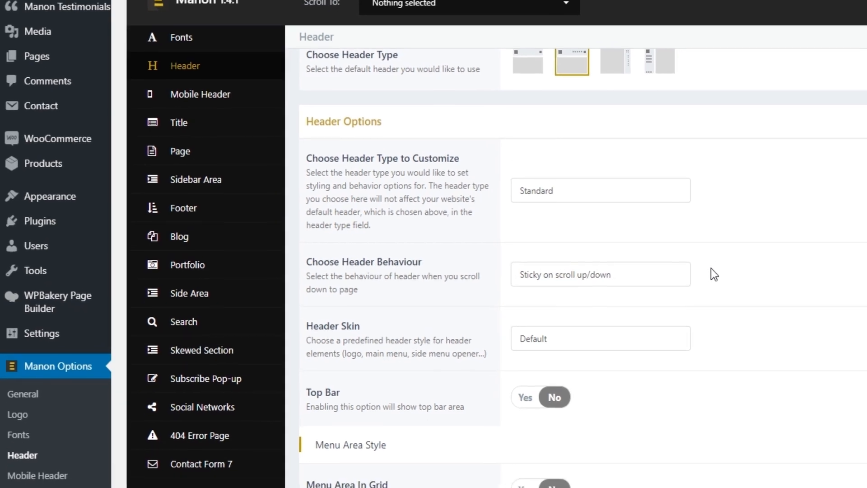
{"action": "left_click", "coordinate": [622, 338]}
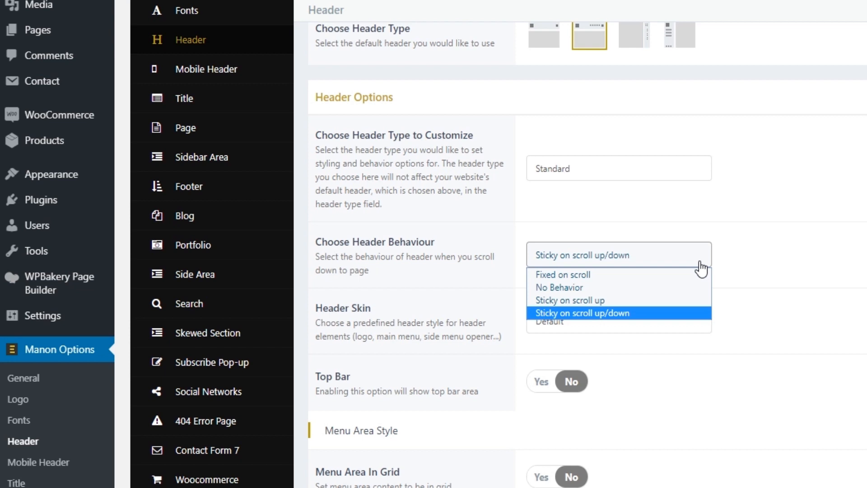
{"action": "left_click", "coordinate": [590, 285]}
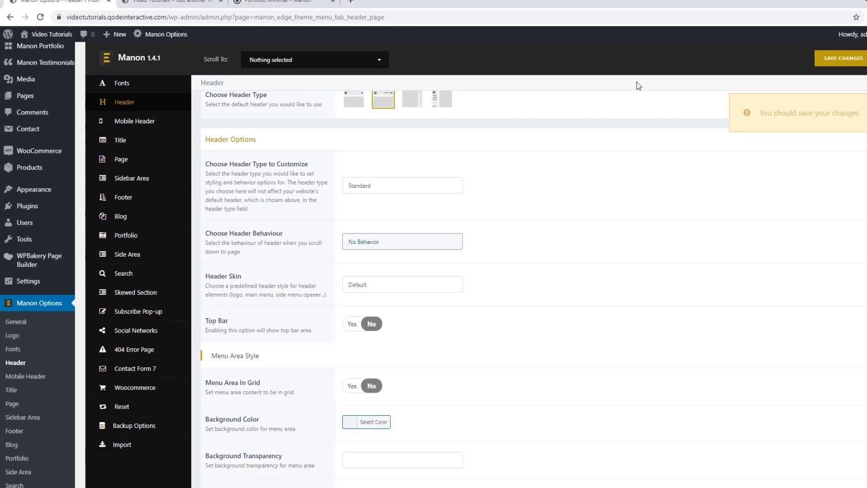
{"action": "left_click", "coordinate": [791, 66]}
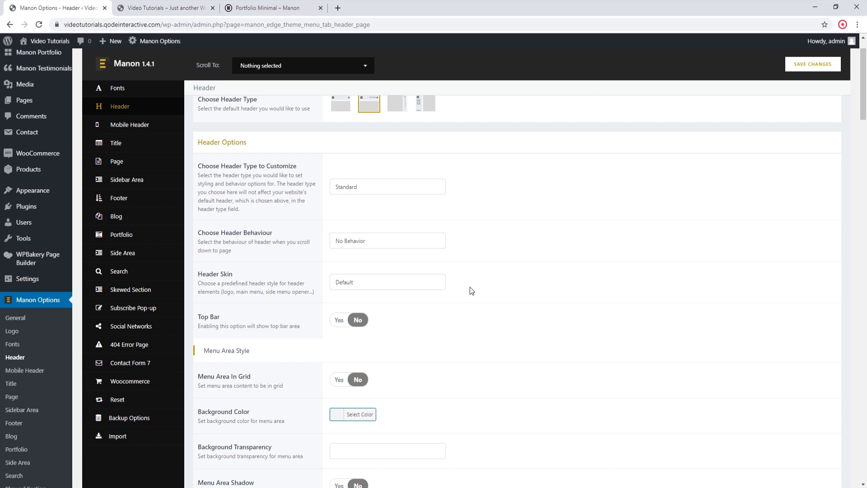
Step: Examine the header skin choices and the remaining header settings down to the 3rd level wide menu styles, and view the live homepage
{"action": "left_click", "coordinate": [435, 285]}
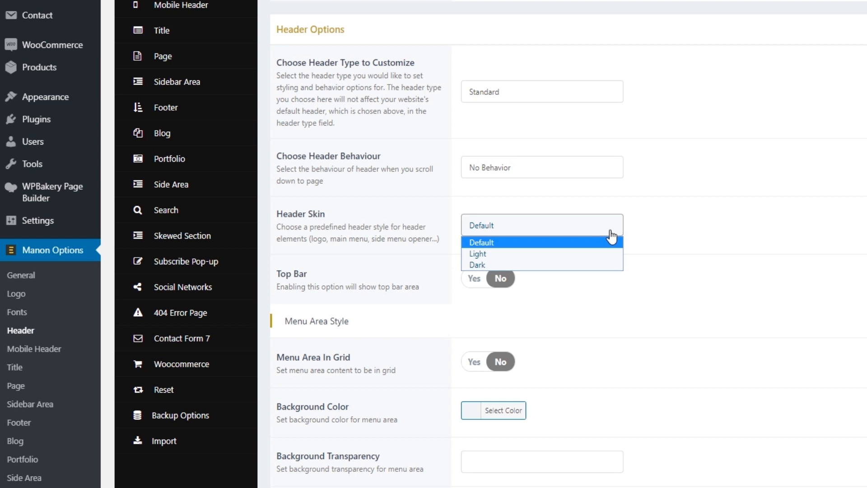
{"action": "left_click", "coordinate": [611, 226]}
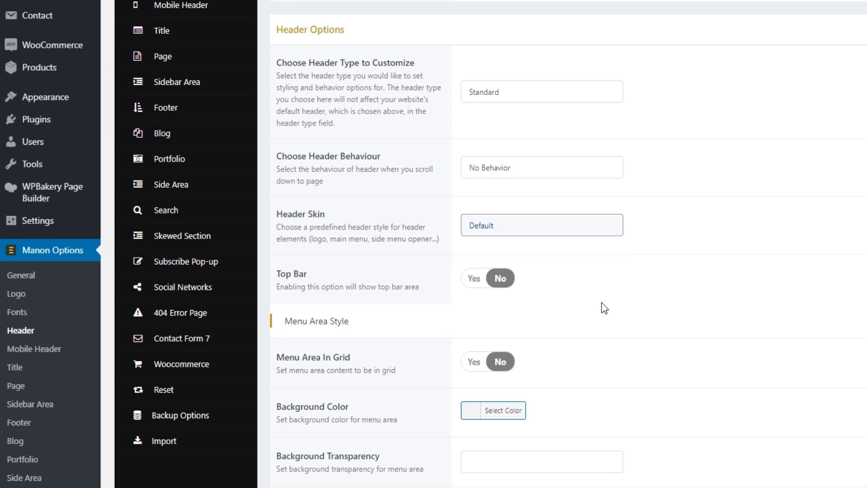
{"action": "scroll", "coordinate": [602, 302], "scroll_direction": "down", "scroll_amount": 2}
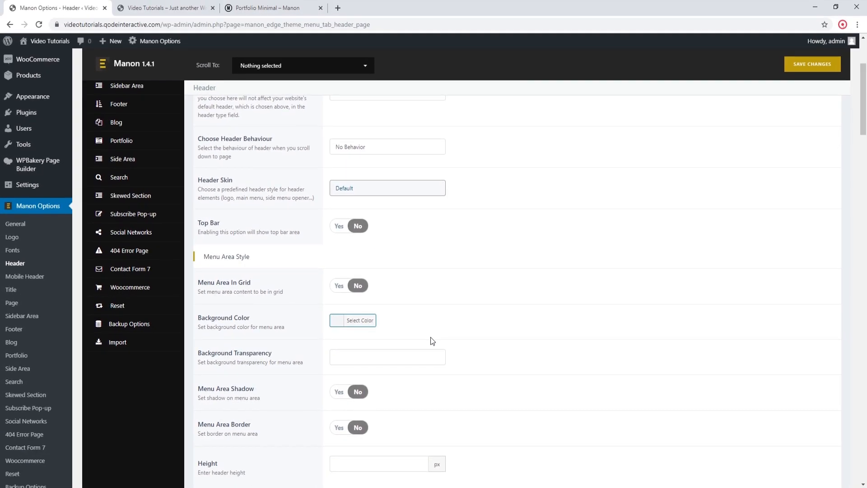
{"action": "scroll", "coordinate": [430, 337], "scroll_direction": "down", "scroll_amount": 6}
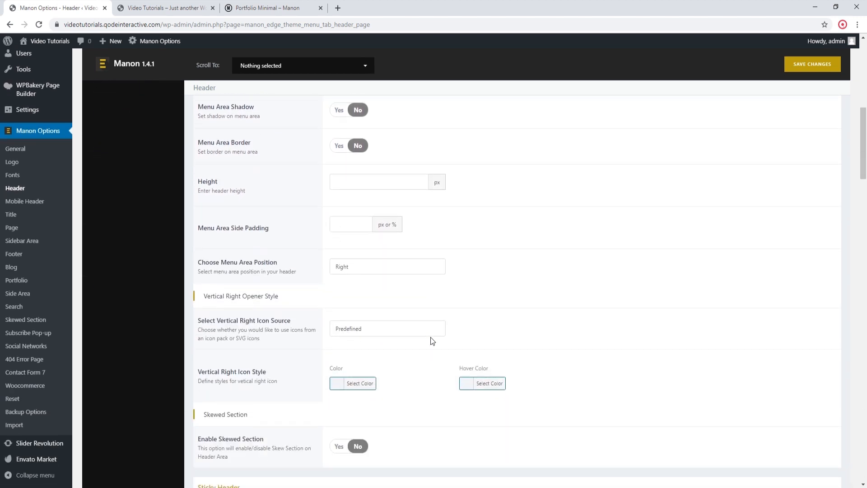
{"action": "scroll", "coordinate": [430, 340], "scroll_direction": "down", "scroll_amount": 1}
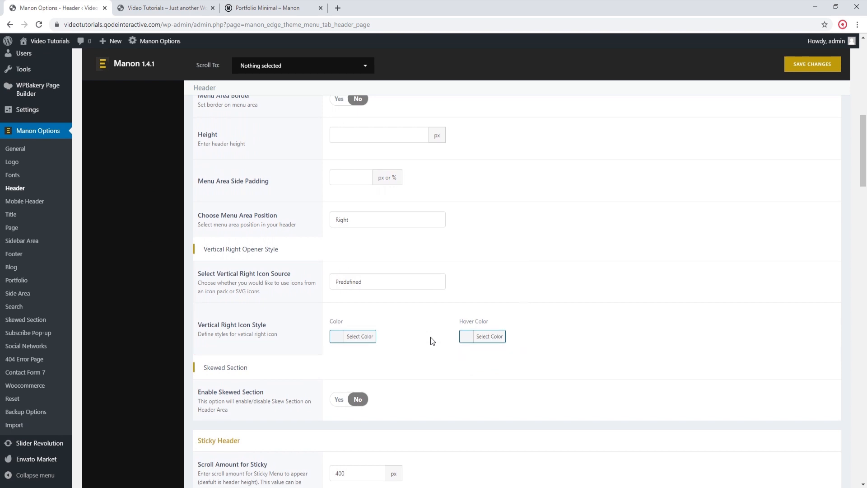
{"action": "scroll", "coordinate": [430, 337], "scroll_direction": "down", "scroll_amount": 2}
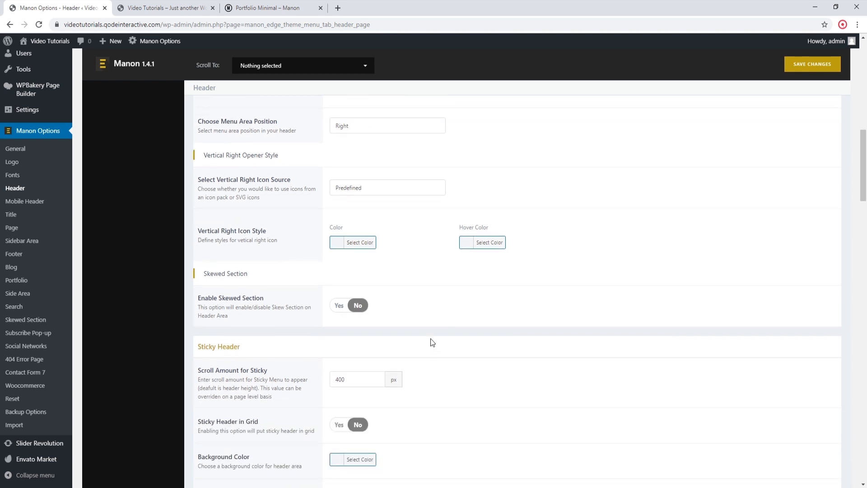
{"action": "scroll", "coordinate": [431, 342], "scroll_direction": "down", "scroll_amount": 1}
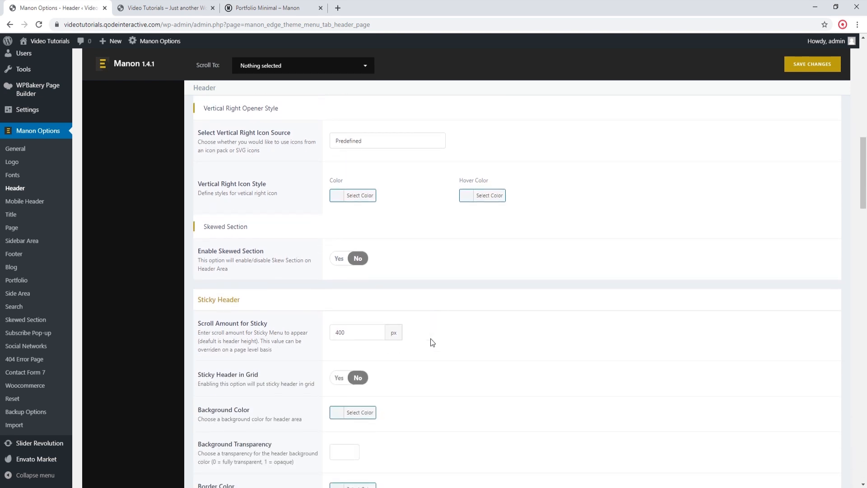
{"action": "scroll", "coordinate": [432, 339], "scroll_direction": "down", "scroll_amount": 8}
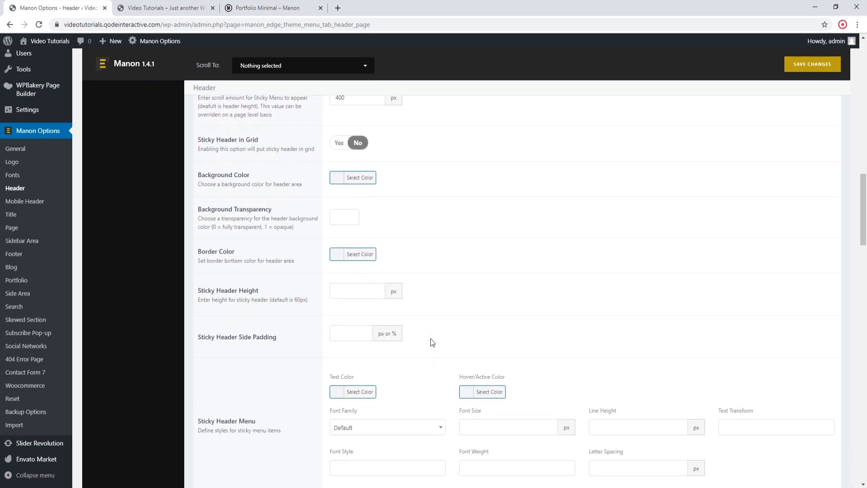
{"action": "scroll", "coordinate": [431, 346], "scroll_direction": "down", "scroll_amount": 1}
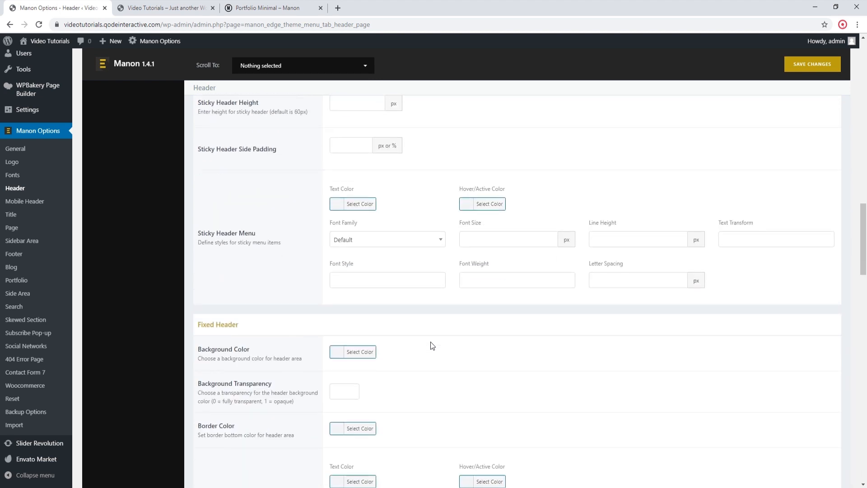
{"action": "scroll", "coordinate": [432, 346], "scroll_direction": "down", "scroll_amount": 7}
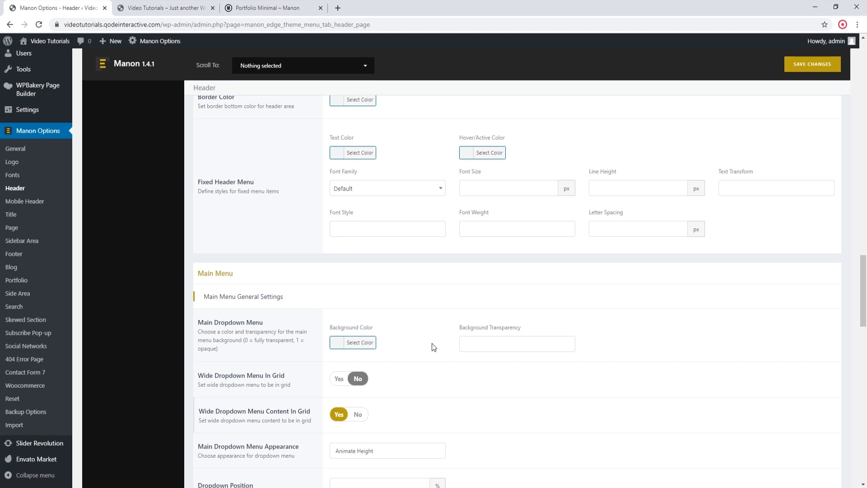
{"action": "scroll", "coordinate": [434, 347], "scroll_direction": "down", "scroll_amount": 3}
{"action": "scroll", "coordinate": [434, 347], "scroll_direction": "down", "scroll_amount": 3}
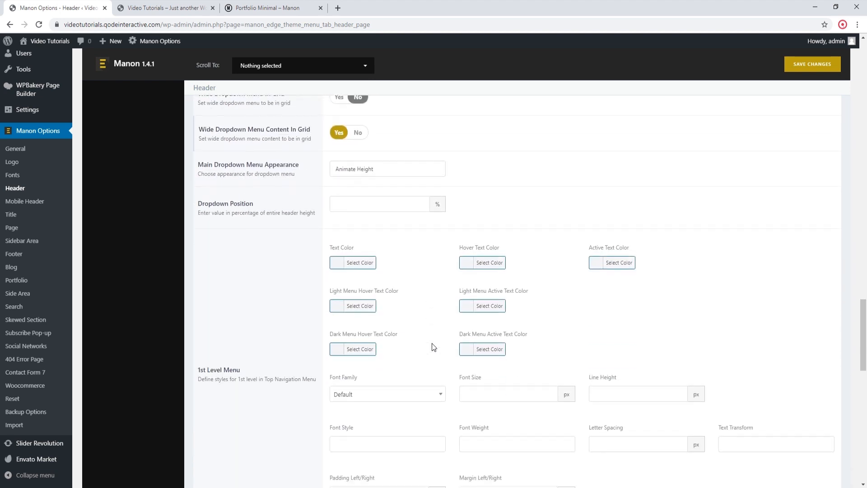
{"action": "scroll", "coordinate": [433, 347], "scroll_direction": "down", "scroll_amount": 5}
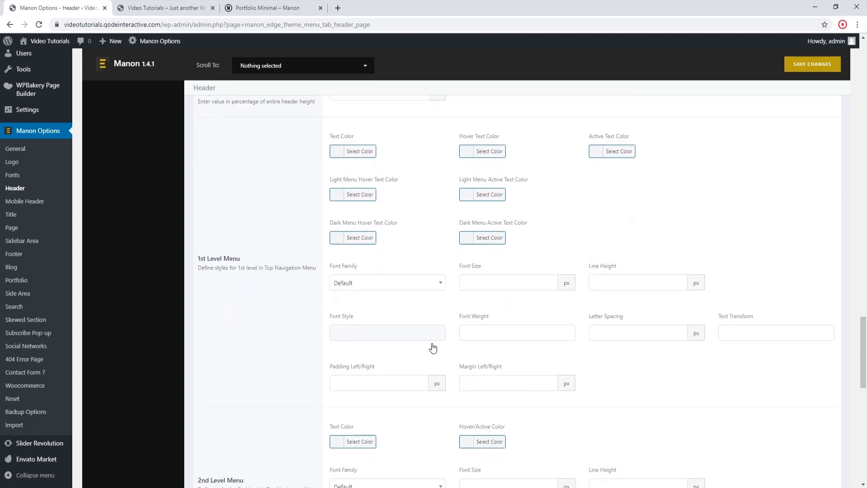
{"action": "scroll", "coordinate": [433, 347], "scroll_direction": "down", "scroll_amount": 6}
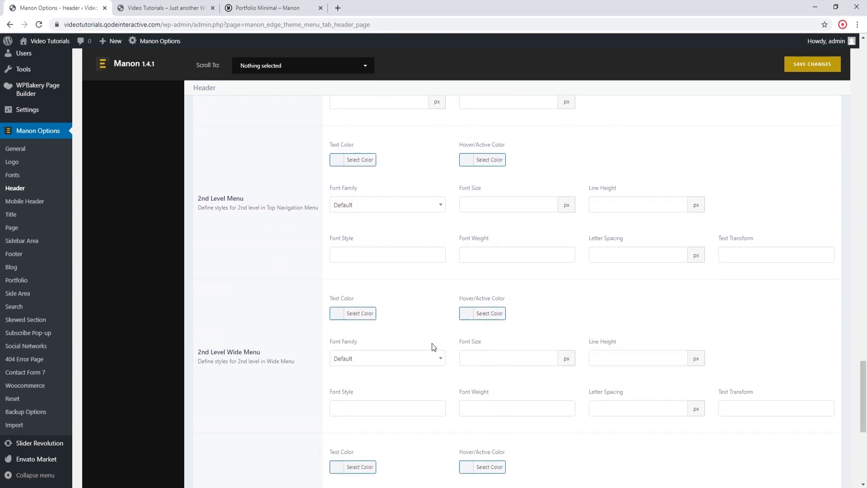
{"action": "scroll", "coordinate": [434, 347], "scroll_direction": "down", "scroll_amount": 4}
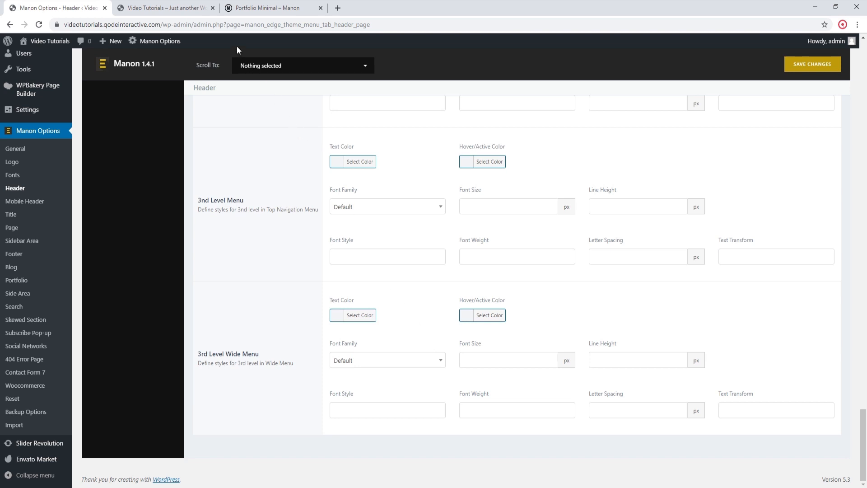
{"action": "left_click", "coordinate": [185, 8]}
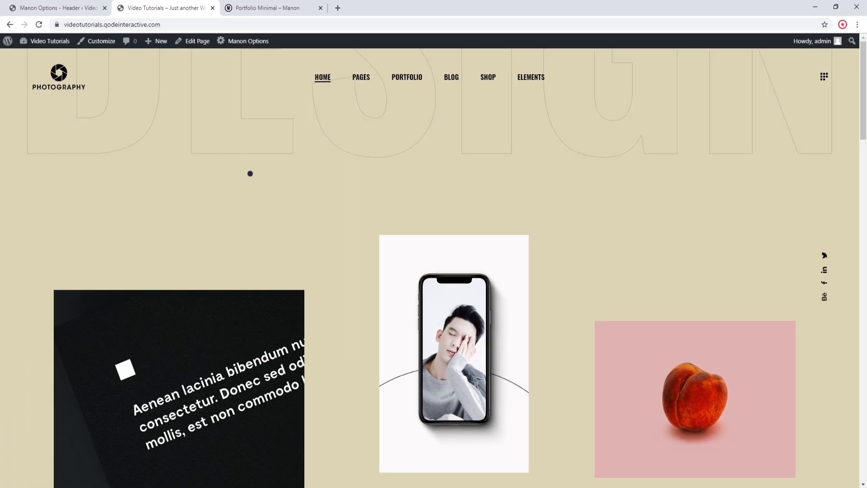
Step: Return to the Manon Options browser tab, open the WordPress menu management page and load Main Menu Navigation for editing
{"action": "left_click", "coordinate": [75, 8]}
{"action": "scroll", "coordinate": [43, 122], "scroll_direction": "up", "scroll_amount": 2}
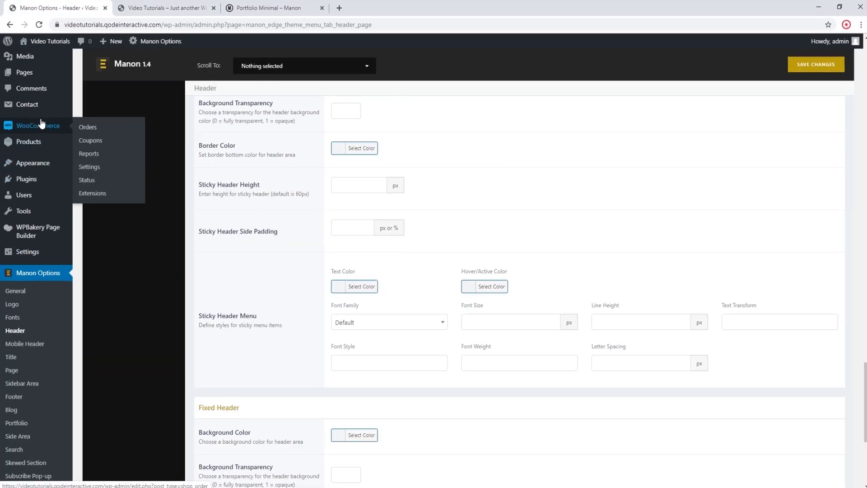
{"action": "mouse_move", "coordinate": [42, 166]}
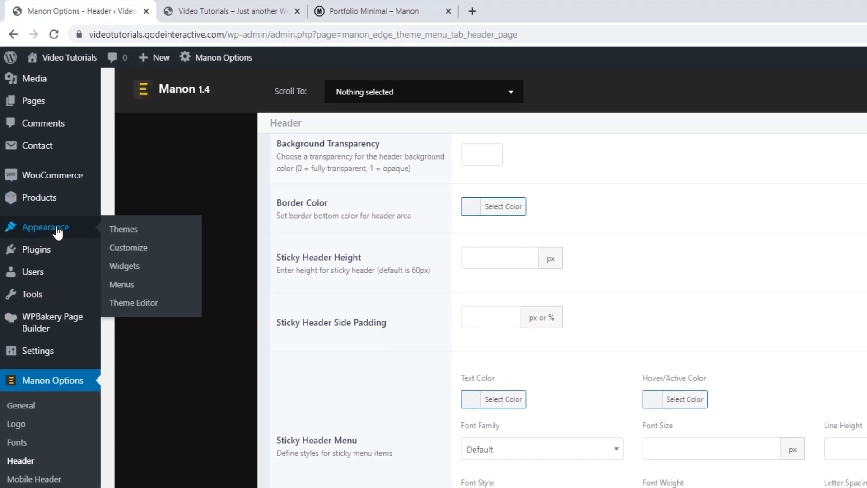
{"action": "left_click", "coordinate": [122, 285]}
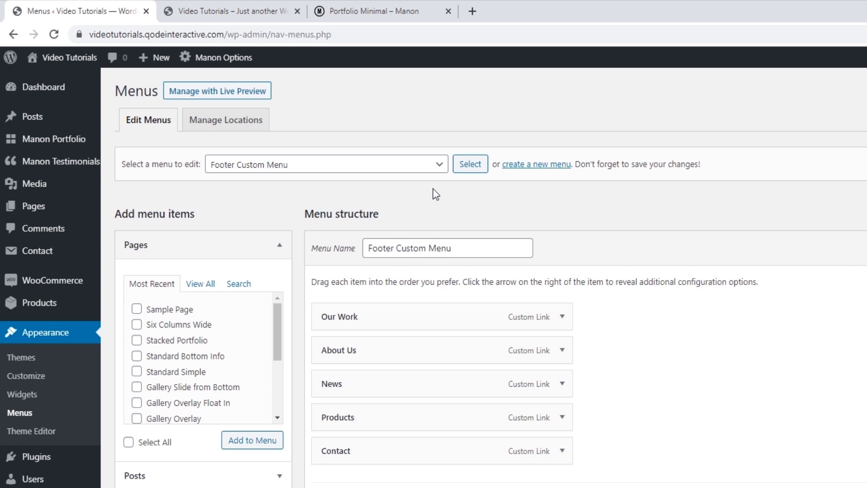
{"action": "left_click", "coordinate": [440, 167]}
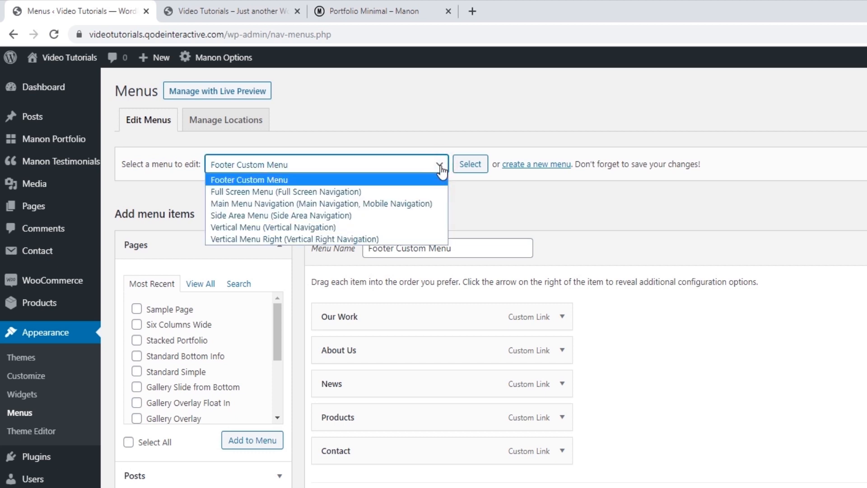
{"action": "left_click", "coordinate": [389, 204]}
{"action": "left_click", "coordinate": [469, 167]}
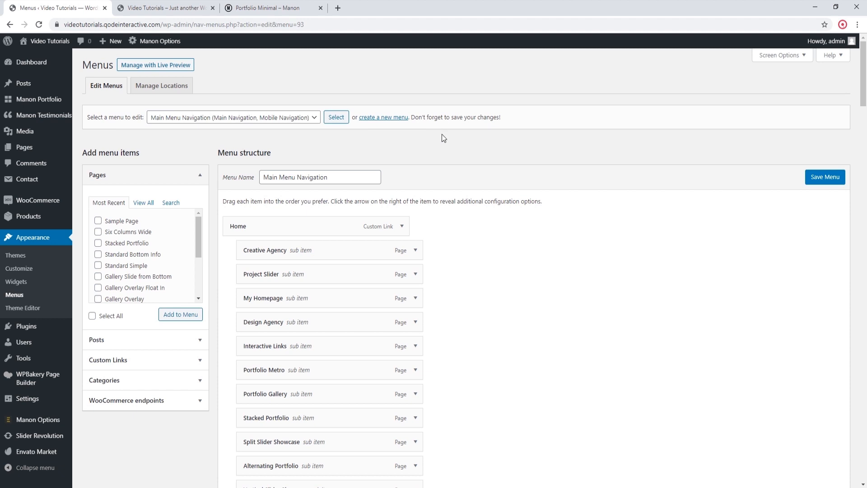
Step: Review the items of Main Menu Navigation and permanently delete this menu
{"action": "scroll", "coordinate": [419, 145], "scroll_direction": "down", "scroll_amount": 1}
{"action": "scroll", "coordinate": [234, 160], "scroll_direction": "down", "scroll_amount": 11}
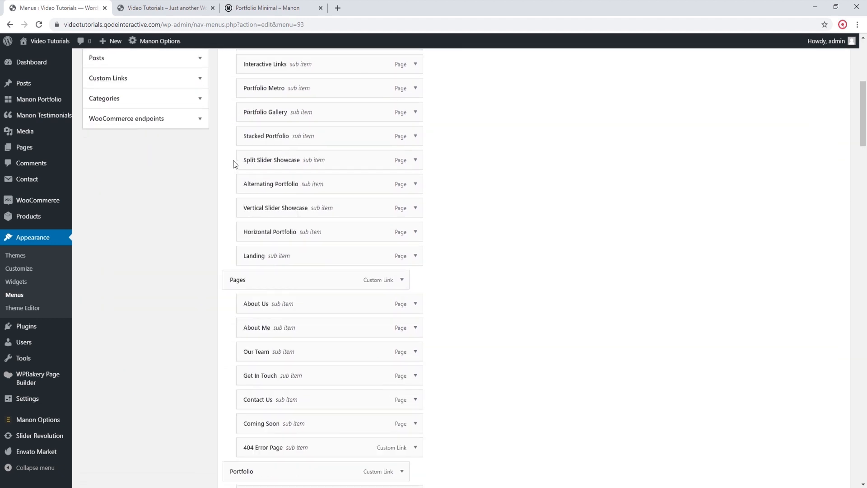
{"action": "scroll", "coordinate": [232, 166], "scroll_direction": "down", "scroll_amount": 19}
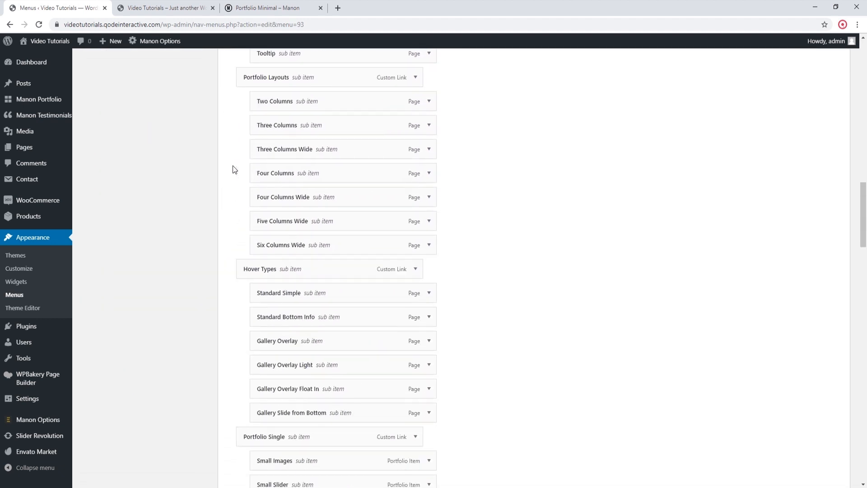
{"action": "scroll", "coordinate": [233, 165], "scroll_direction": "down", "scroll_amount": 19}
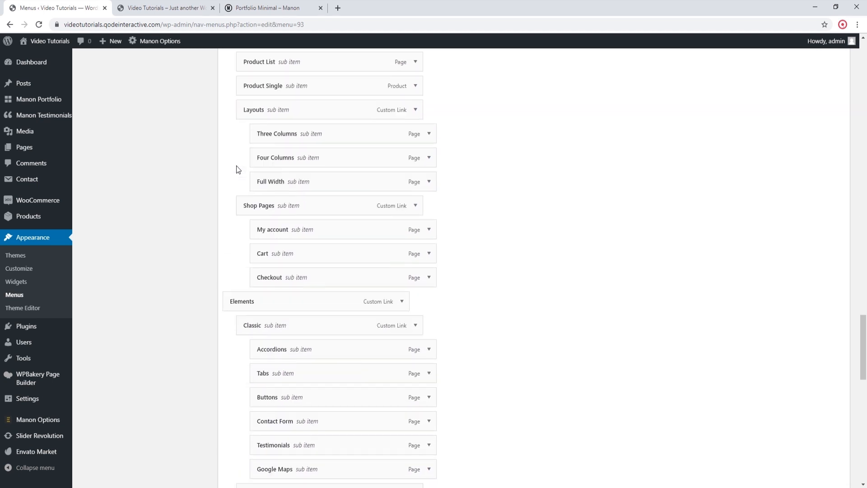
{"action": "scroll", "coordinate": [237, 165], "scroll_direction": "down", "scroll_amount": 9}
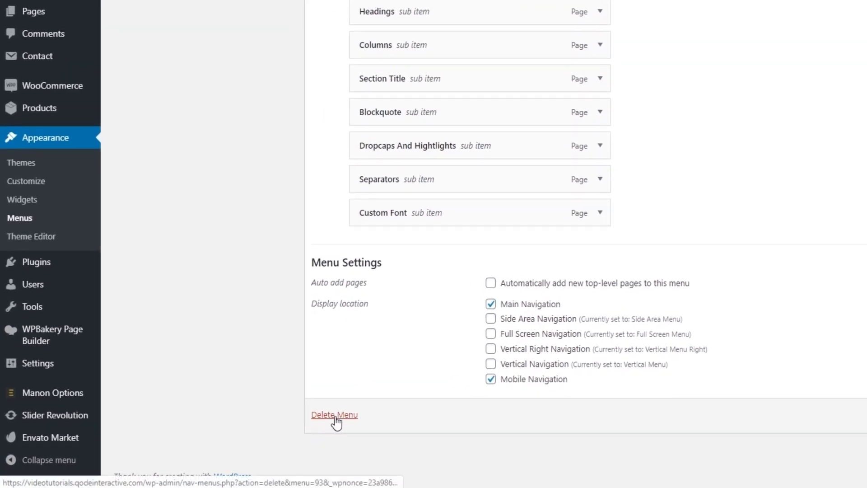
{"action": "left_click", "coordinate": [335, 417]}
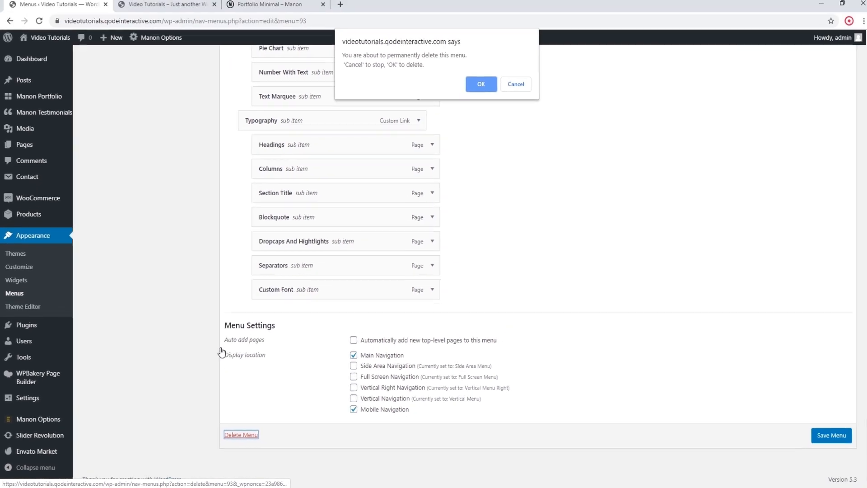
{"action": "left_click", "coordinate": [476, 88]}
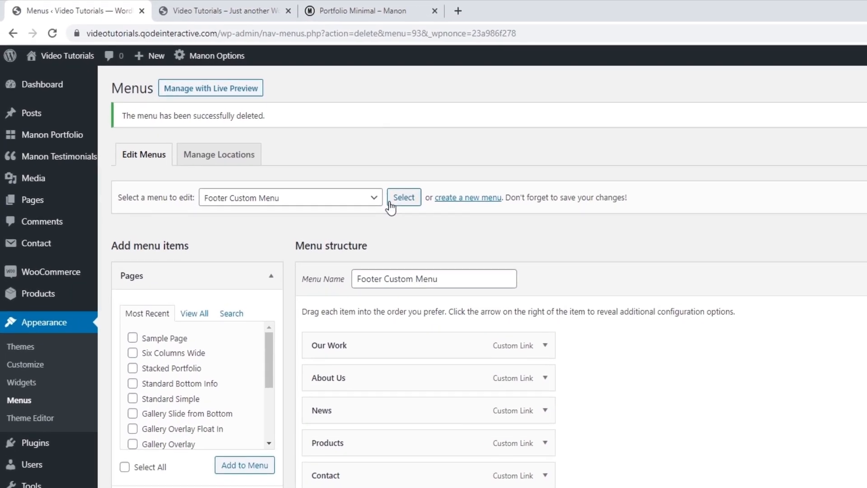
Step: Create a new menu named My Menu, assign it to the Main Navigation display location and save it
{"action": "left_click", "coordinate": [275, 139]}
{"action": "left_click", "coordinate": [385, 205]}
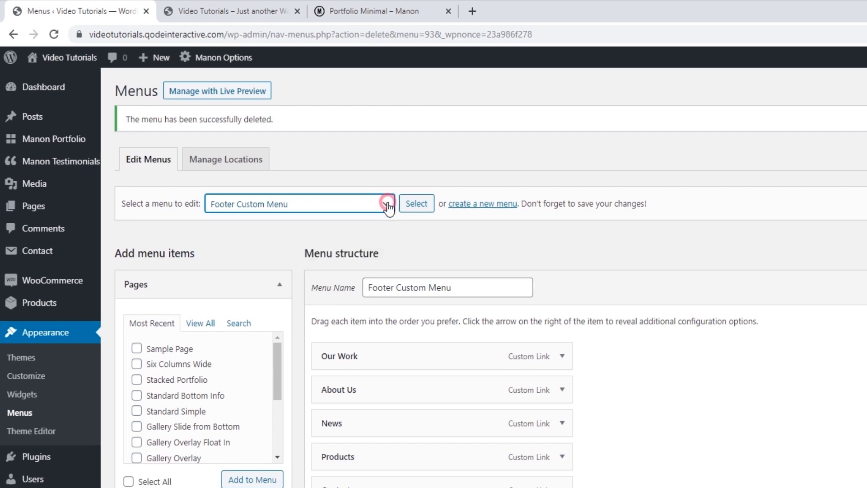
{"action": "left_click", "coordinate": [465, 204]}
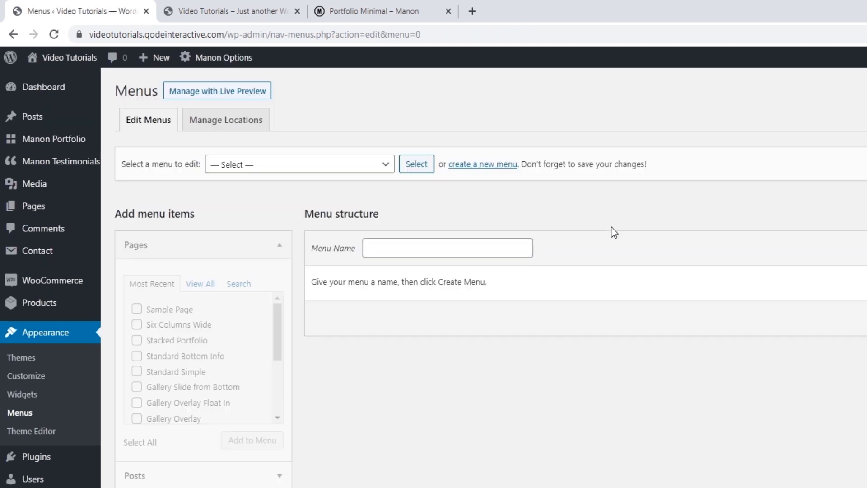
{"action": "left_click", "coordinate": [469, 248]}
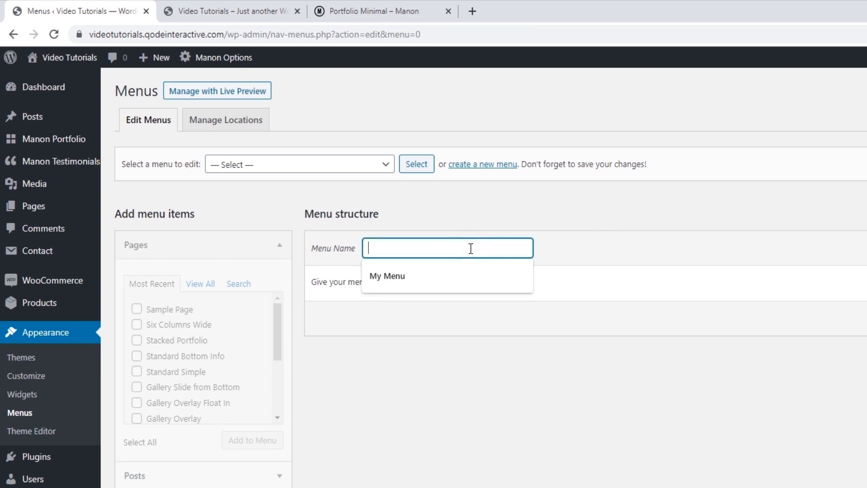
{"action": "left_click", "coordinate": [414, 275]}
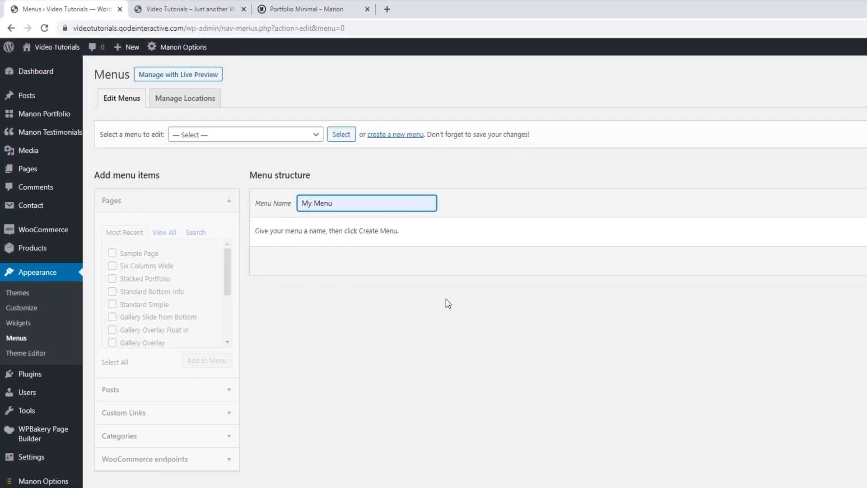
{"action": "left_click", "coordinate": [839, 179]}
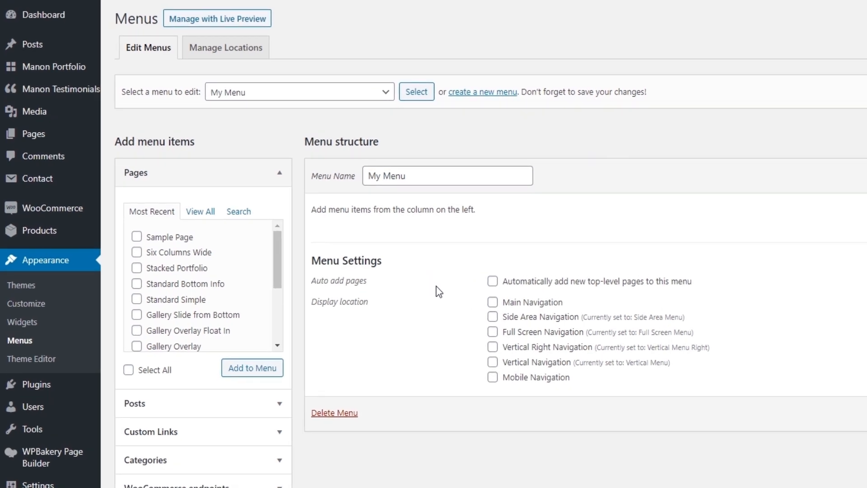
{"action": "left_click", "coordinate": [492, 303]}
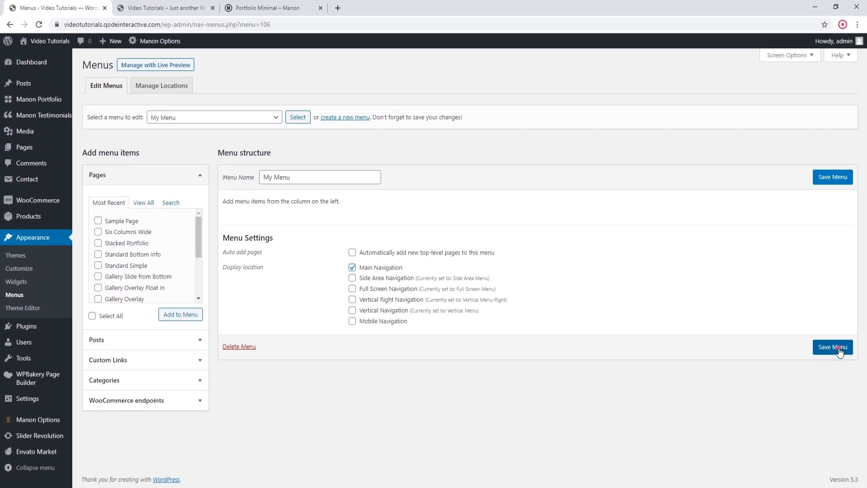
{"action": "left_click", "coordinate": [839, 348]}
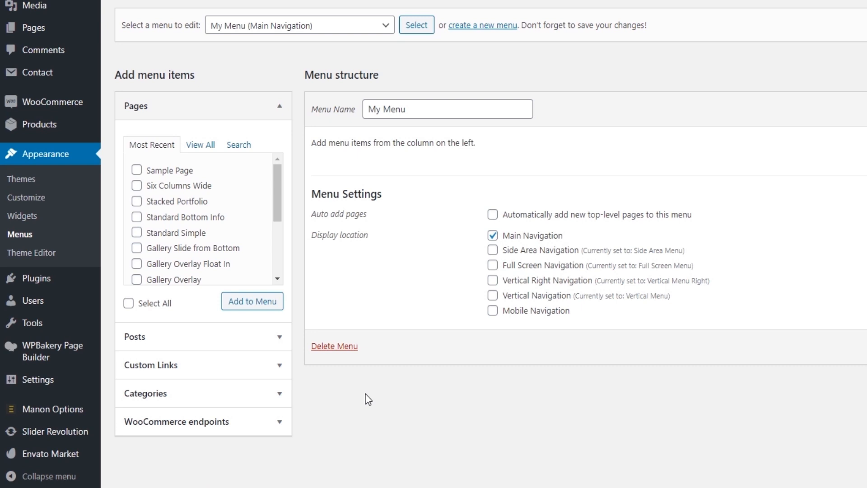
Step: Add the My Homepage, About Me and Contact Us pages from the full page list to My Menu
{"action": "left_click", "coordinate": [207, 147]}
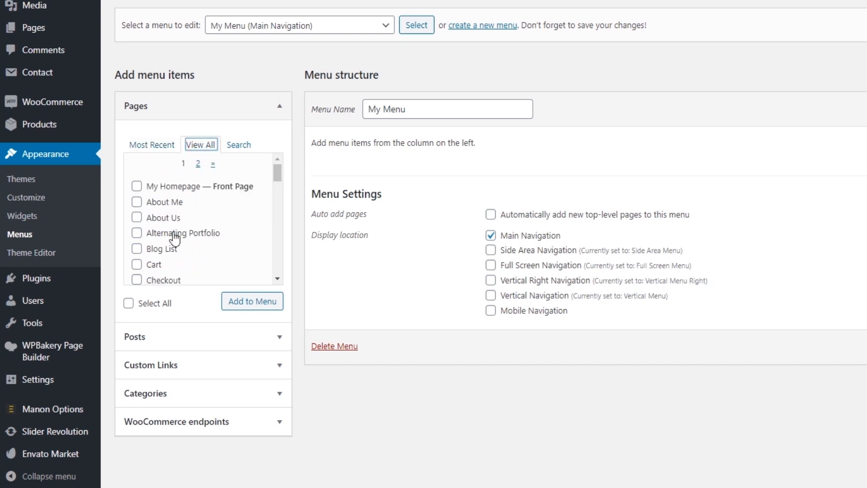
{"action": "left_click", "coordinate": [196, 186]}
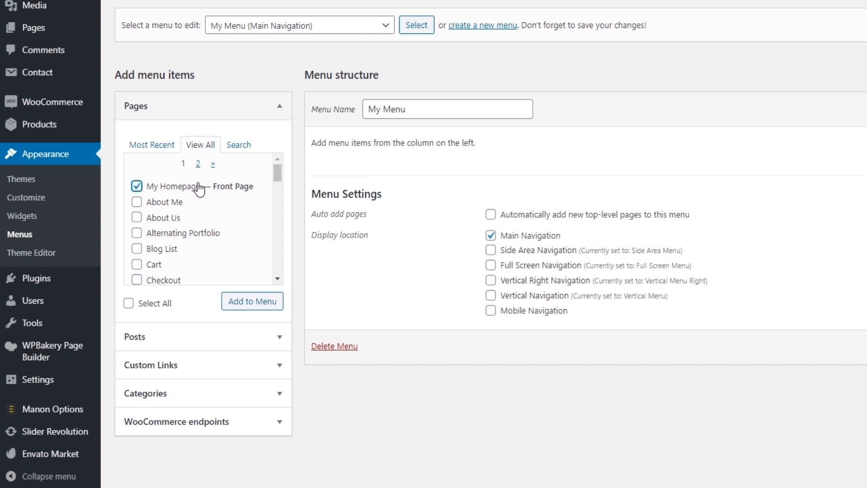
{"action": "left_click", "coordinate": [256, 305]}
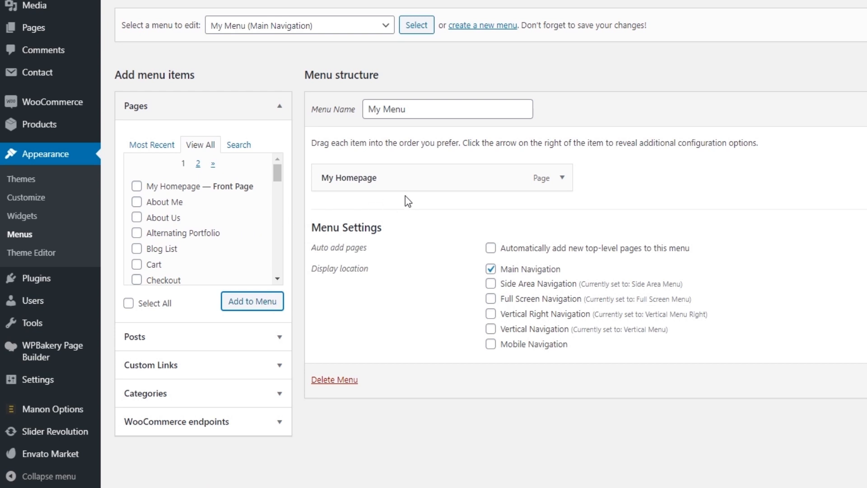
{"action": "left_click", "coordinate": [136, 202]}
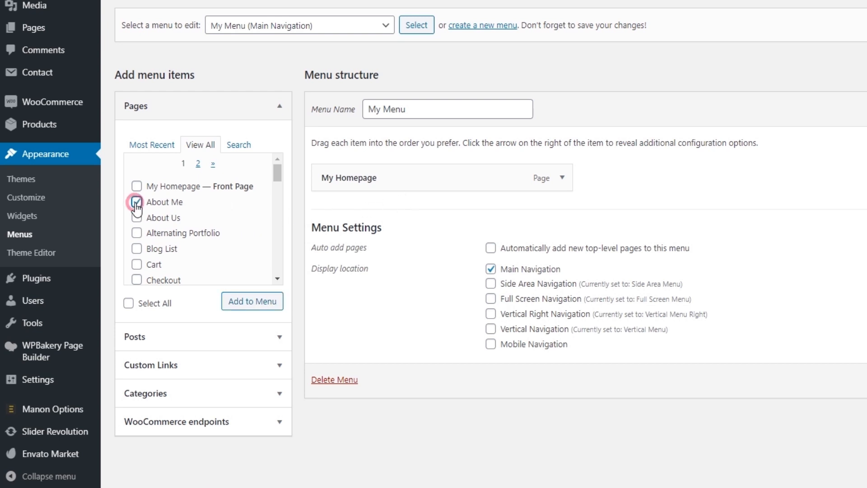
{"action": "scroll", "coordinate": [223, 262], "scroll_direction": "down", "scroll_amount": 3}
{"action": "left_click", "coordinate": [137, 245]}
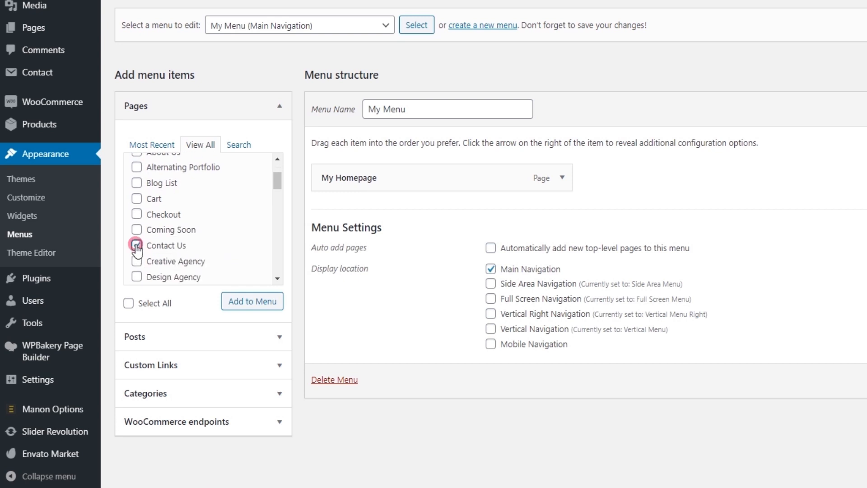
{"action": "left_click", "coordinate": [258, 304]}
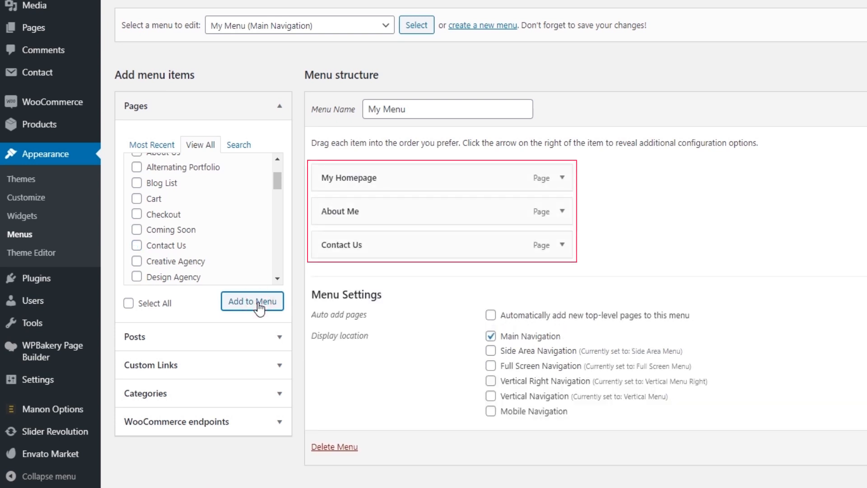
Step: Find the Gallery page in the full page list and add it to My Menu
{"action": "scroll", "coordinate": [212, 250], "scroll_direction": "down", "scroll_amount": 10}
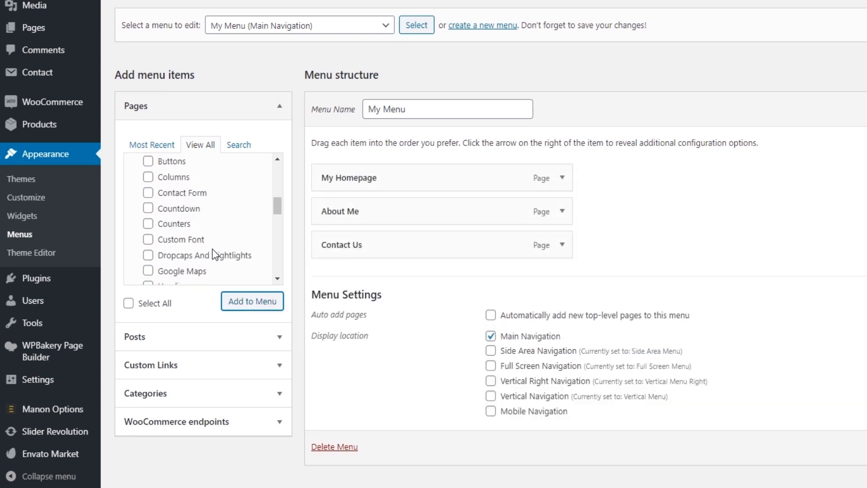
{"action": "scroll", "coordinate": [213, 251], "scroll_direction": "down", "scroll_amount": 5}
{"action": "left_click", "coordinate": [136, 250]}
{"action": "left_click", "coordinate": [223, 305]}
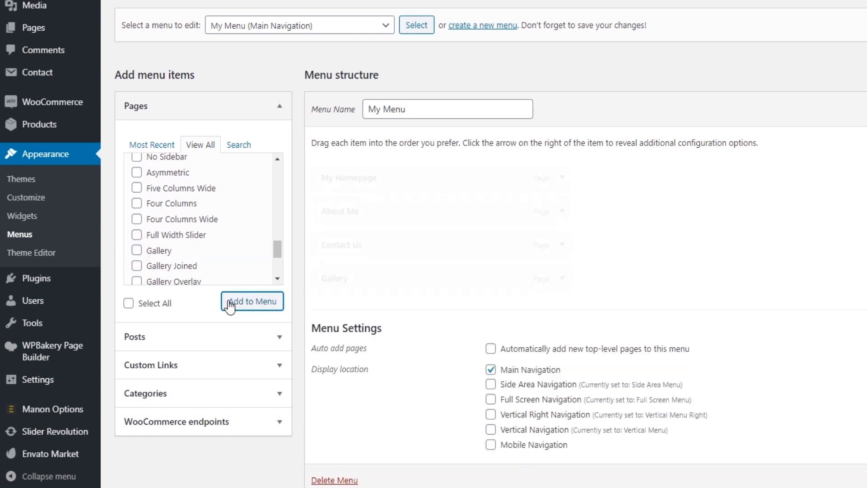
Step: Look through the remaining pages, search them for SHOP and add the Manon Shop page to My Menu
{"action": "scroll", "coordinate": [215, 250], "scroll_direction": "down", "scroll_amount": 5}
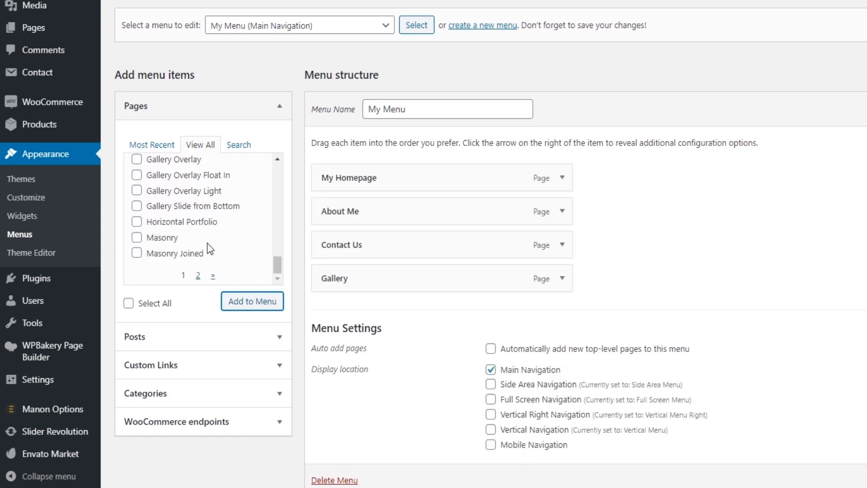
{"action": "left_click", "coordinate": [199, 274]}
{"action": "scroll", "coordinate": [194, 249], "scroll_direction": "down", "scroll_amount": 8}
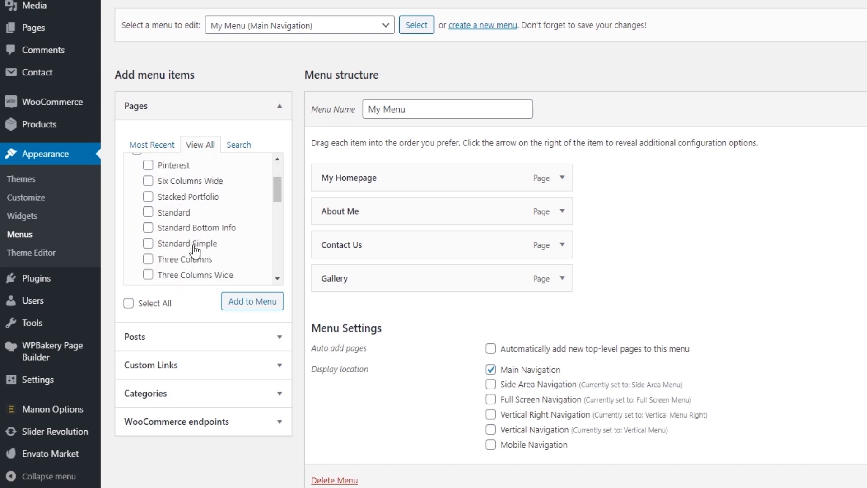
{"action": "scroll", "coordinate": [194, 245], "scroll_direction": "down", "scroll_amount": 3}
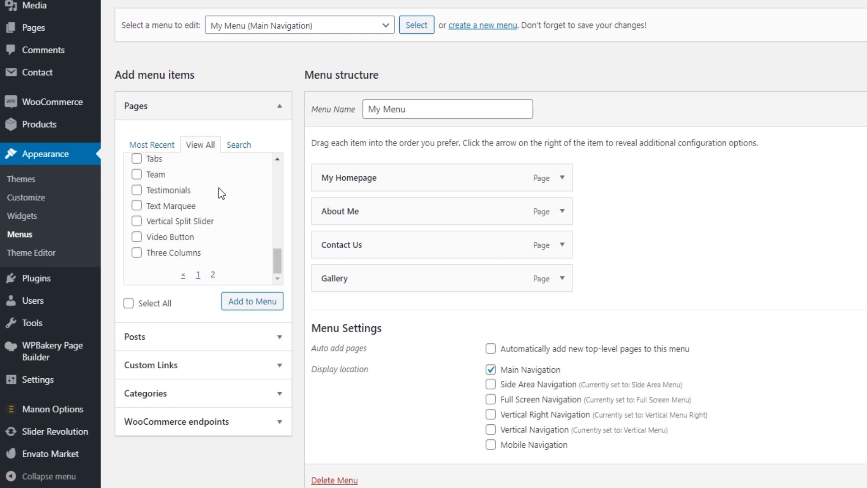
{"action": "left_click", "coordinate": [234, 147]}
{"action": "type", "text": "SHOP"}
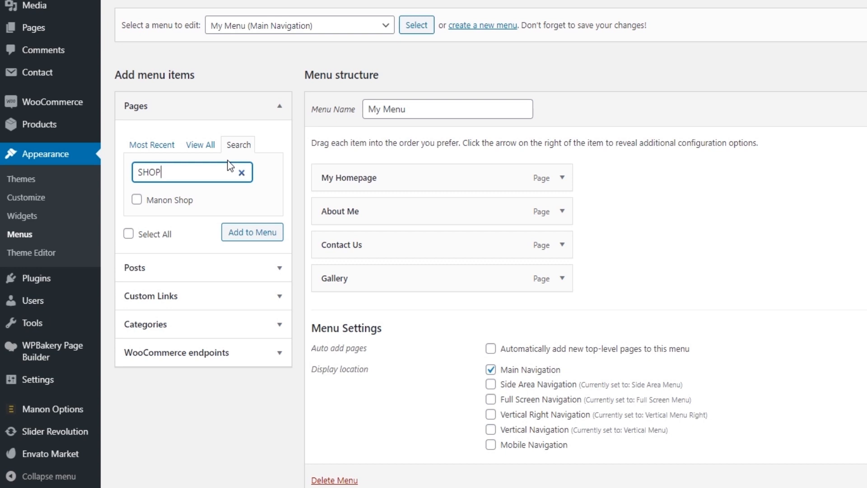
{"action": "left_click", "coordinate": [185, 200]}
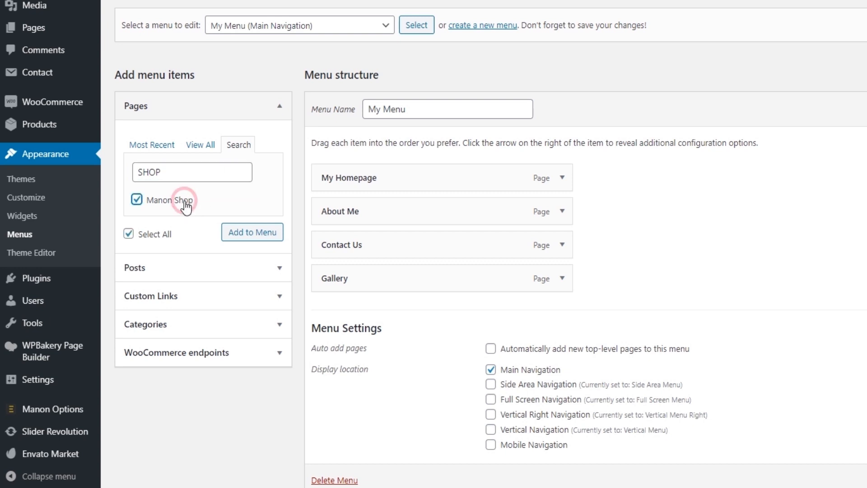
{"action": "left_click", "coordinate": [238, 236]}
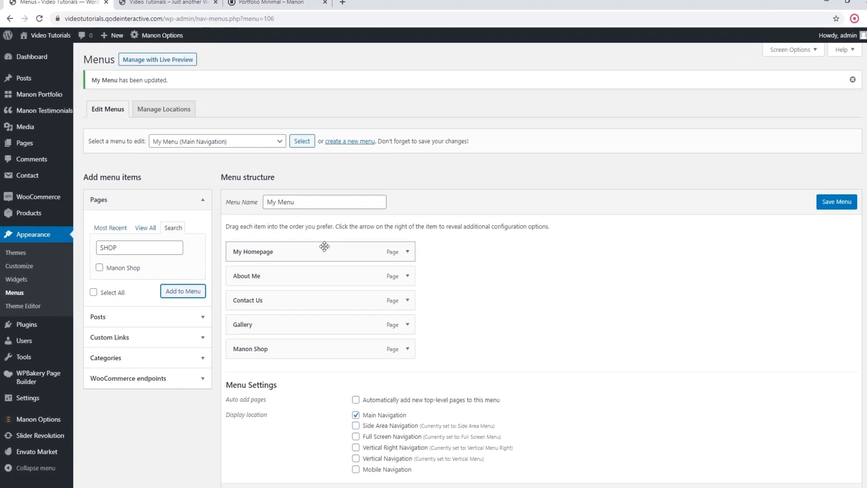
Step: Change the navigation label of the My Homepage menu item to Home
{"action": "left_click", "coordinate": [402, 255]}
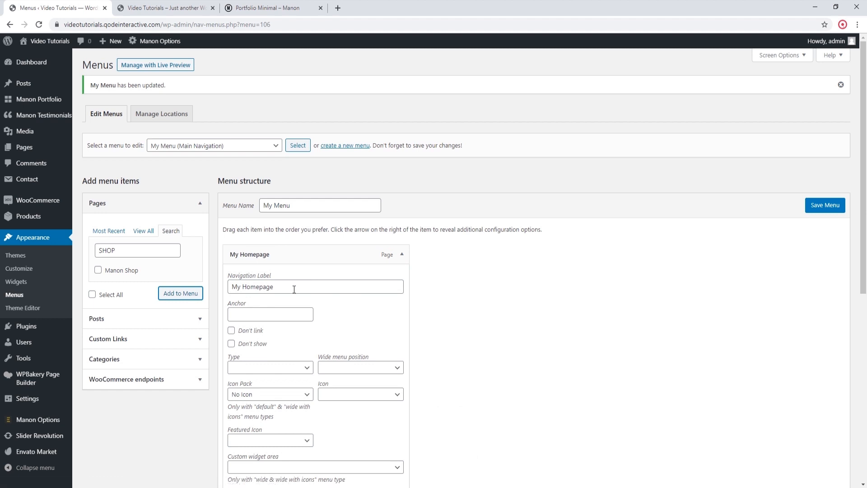
{"action": "left_click_drag", "start_coordinate": [292, 288], "coordinate": [236, 288]}
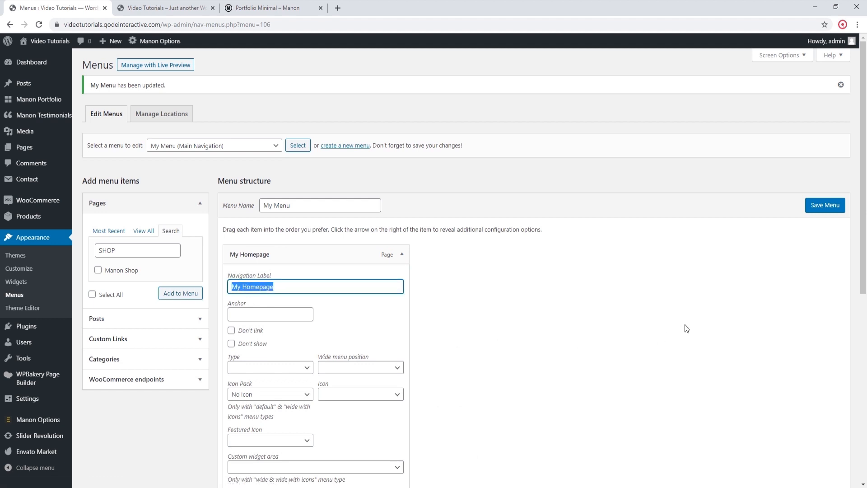
{"action": "type", "text": "Home"}
Step: Shorten the navigation label of the Manon Shop menu item to Shop and save the menu
{"action": "scroll", "coordinate": [467, 294], "scroll_direction": "down", "scroll_amount": 5}
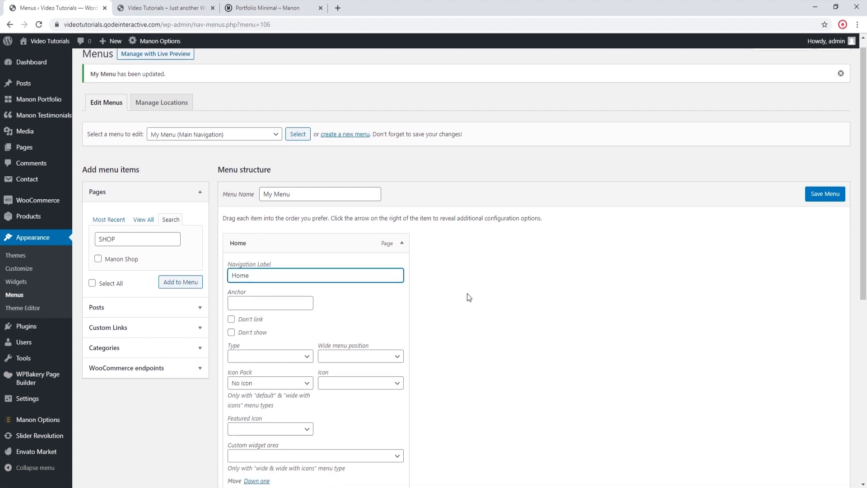
{"action": "scroll", "coordinate": [462, 302], "scroll_direction": "down", "scroll_amount": 1}
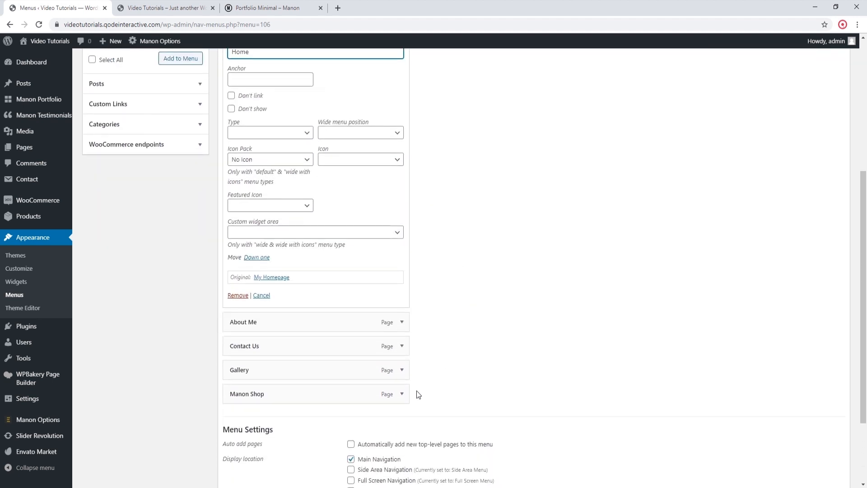
{"action": "left_click", "coordinate": [402, 393]}
{"action": "scroll", "coordinate": [549, 347], "scroll_direction": "down", "scroll_amount": 2}
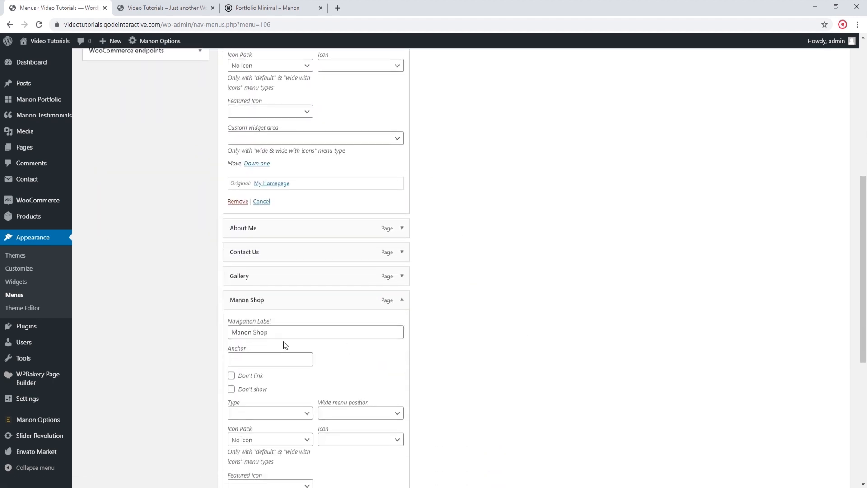
{"action": "left_click_drag", "start_coordinate": [256, 332], "coordinate": [231, 332]}
{"action": "key", "text": "BackSpace"}
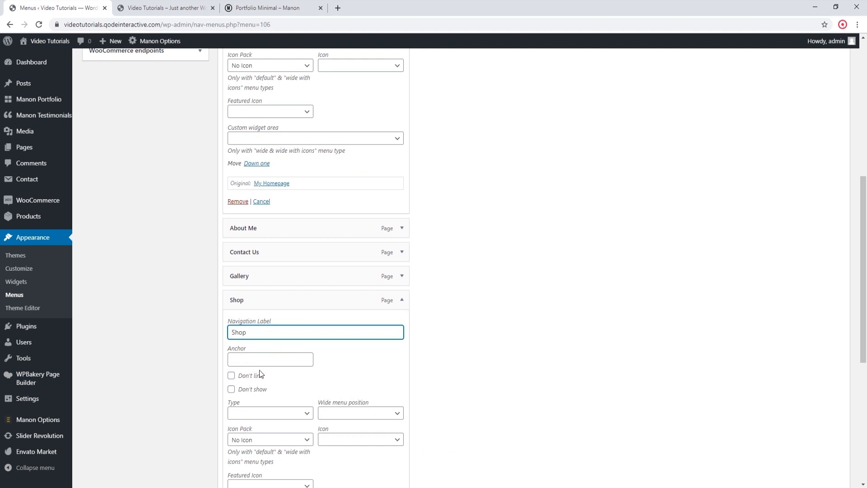
{"action": "scroll", "coordinate": [533, 349], "scroll_direction": "down", "scroll_amount": 5}
{"action": "scroll", "coordinate": [529, 349], "scroll_direction": "down", "scroll_amount": 2}
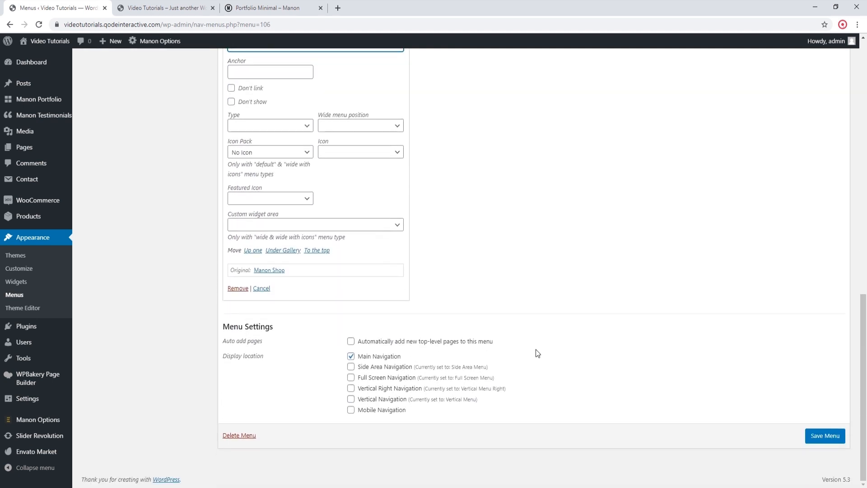
{"action": "left_click", "coordinate": [825, 436]}
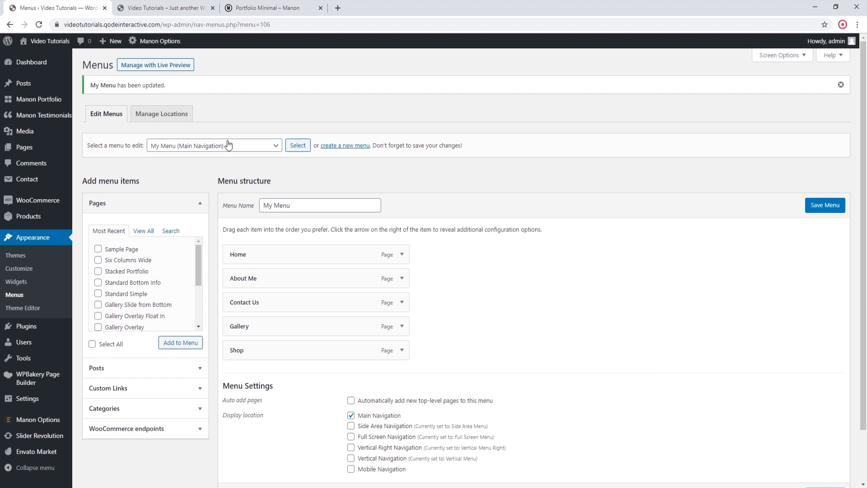
Step: Reload the live homepage to check the header menu, and return to the menu editor
{"action": "left_click", "coordinate": [159, 8]}
{"action": "left_click", "coordinate": [39, 25]}
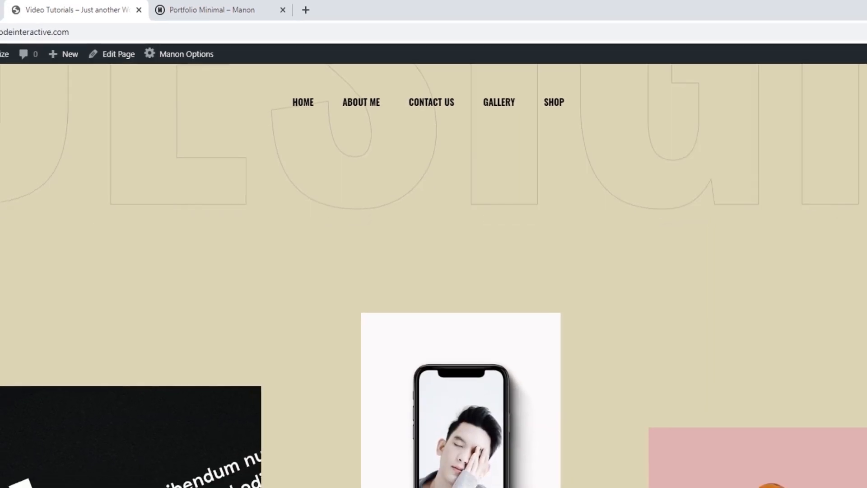
{"action": "left_click", "coordinate": [54, 8]}
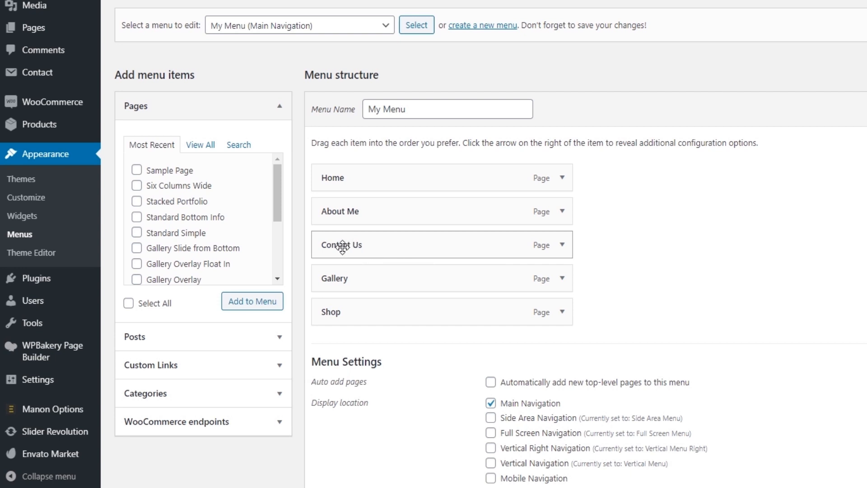
Step: Nest Contact Us as a sub item under About Me, save the menu and check the live homepage
{"action": "left_click_drag", "start_coordinate": [343, 246], "coordinate": [376, 244]}
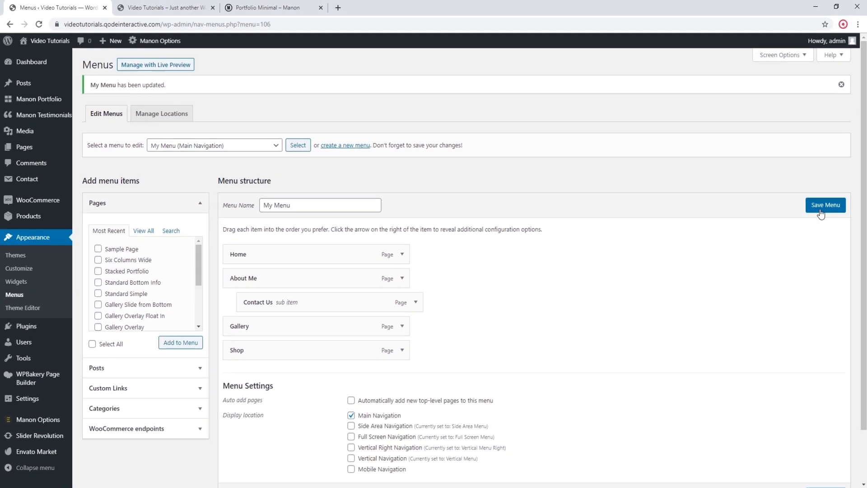
{"action": "left_click", "coordinate": [825, 206]}
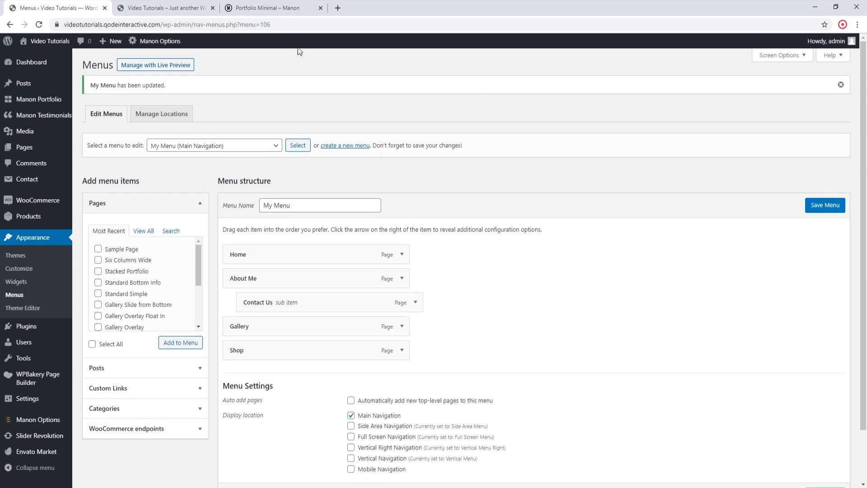
{"action": "left_click", "coordinate": [160, 9]}
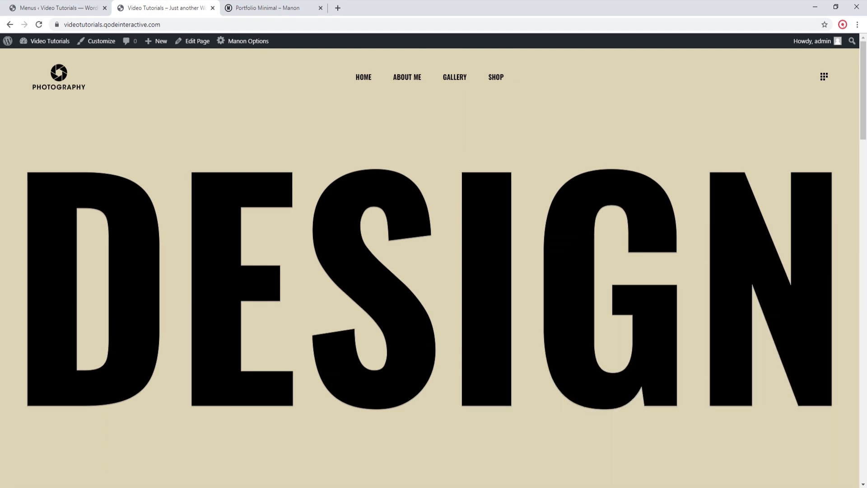
{"action": "scroll", "coordinate": [442, 90], "scroll_direction": "down", "scroll_amount": 5}
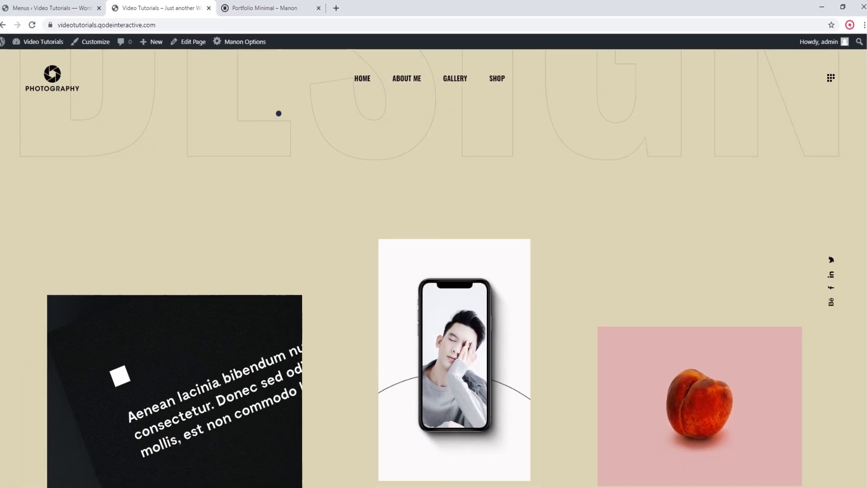
Step: Move Contact Us back to the top level of My Menu, save it and reload the live homepage
{"action": "left_click", "coordinate": [68, 8]}
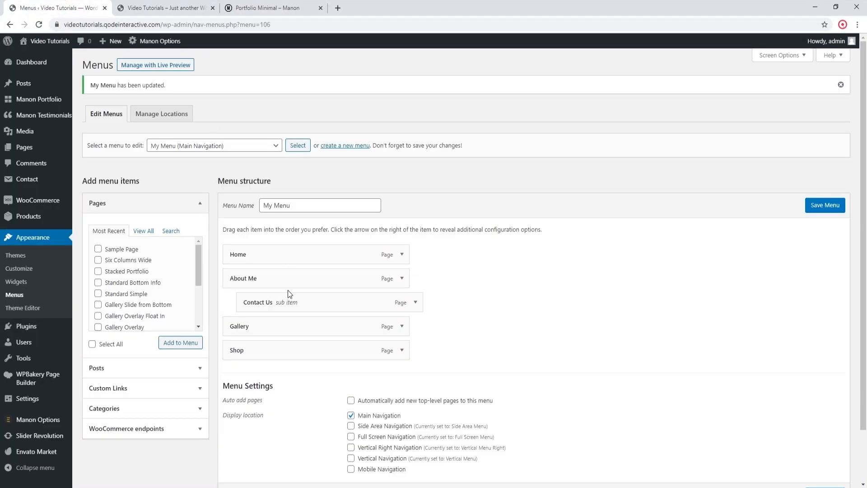
{"action": "mouse_move", "coordinate": [299, 300]}
{"action": "left_mouse_down"}
{"action": "mouse_move", "coordinate": [285, 296]}
{"action": "mouse_move", "coordinate": [295, 297]}
{"action": "left_mouse_up"}
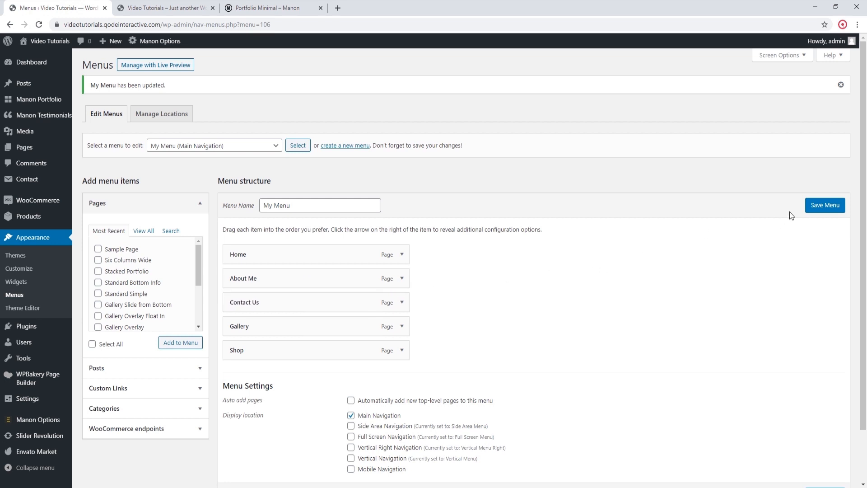
{"action": "left_click", "coordinate": [825, 207]}
{"action": "left_click", "coordinate": [160, 12]}
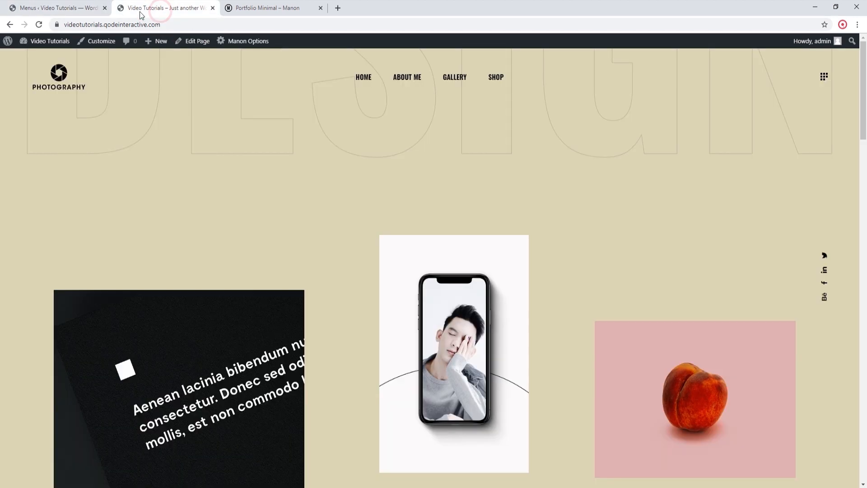
{"action": "left_click", "coordinate": [38, 25]}
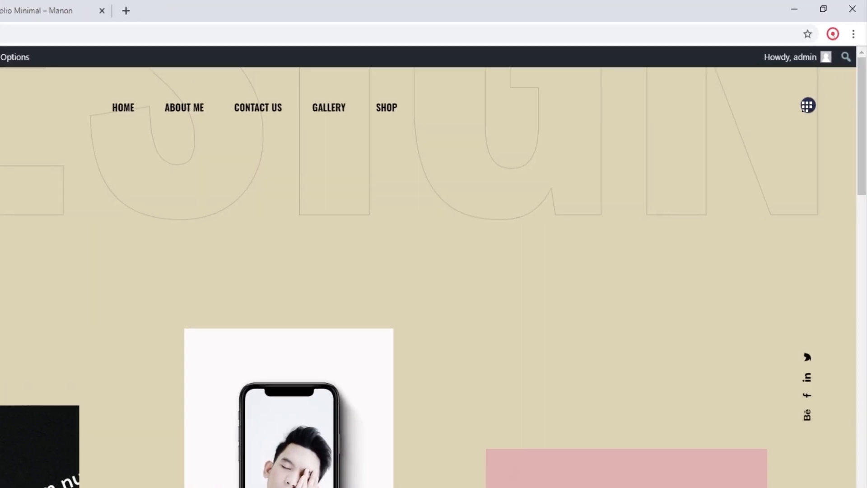
Step: Open the homepage's side area menu to view its items, close it and return to the menu editor
{"action": "left_click", "coordinate": [808, 106]}
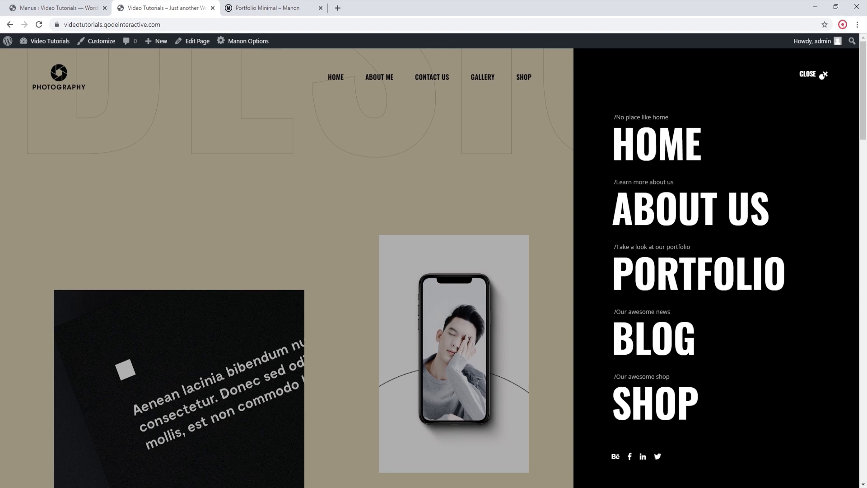
{"action": "left_click", "coordinate": [826, 74]}
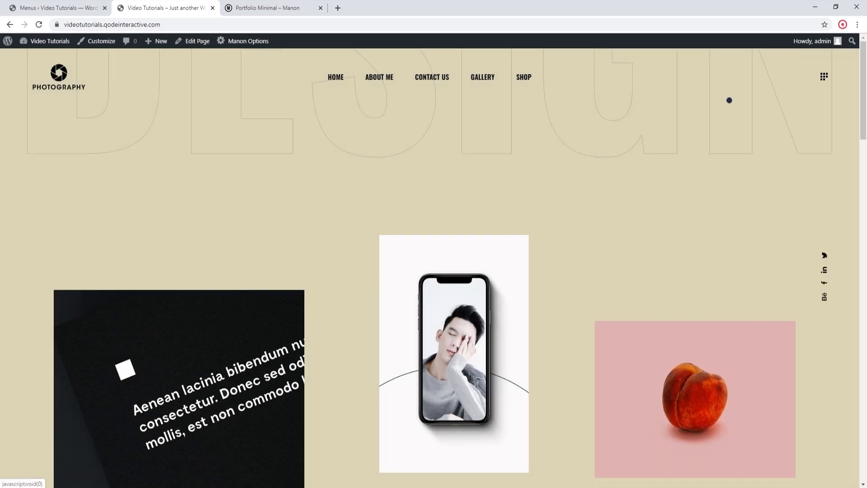
{"action": "left_click", "coordinate": [59, 8]}
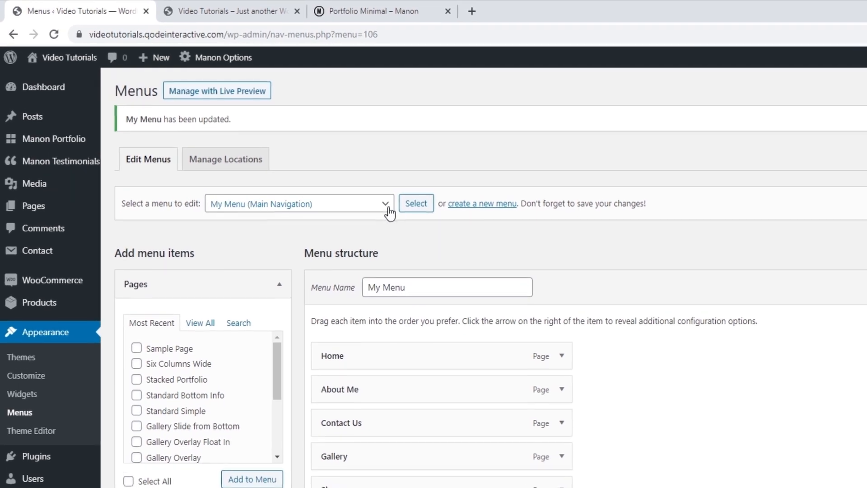
Step: Open the Side Area Menu for editing and remove its Home, About Us, Portfolio and Shop items, keeping Blog
{"action": "left_click", "coordinate": [277, 148]}
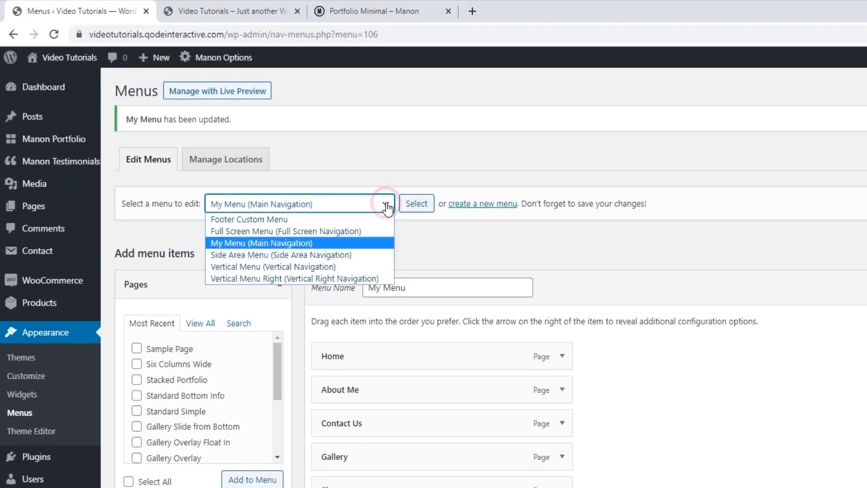
{"action": "left_click", "coordinate": [336, 255]}
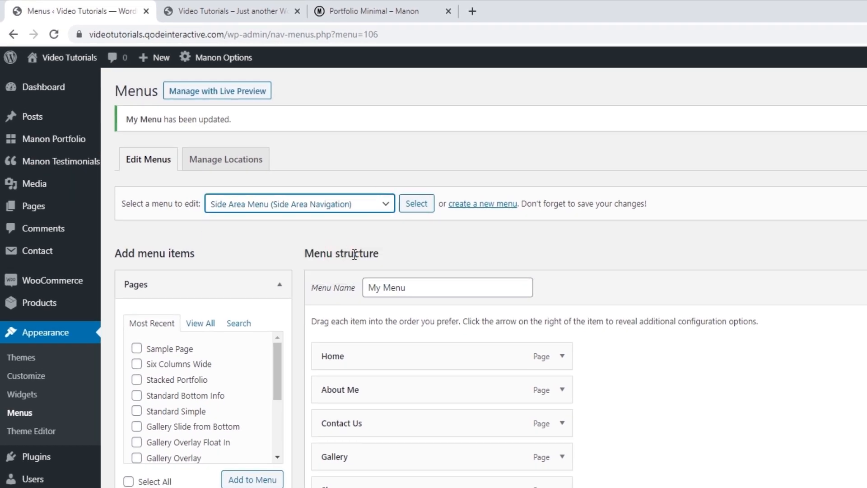
{"action": "left_click", "coordinate": [417, 204]}
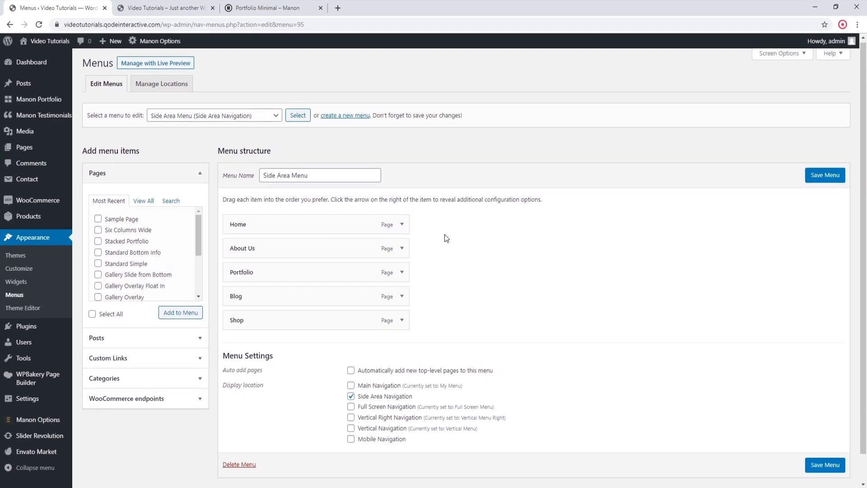
{"action": "scroll", "coordinate": [445, 234], "scroll_direction": "down", "scroll_amount": 1}
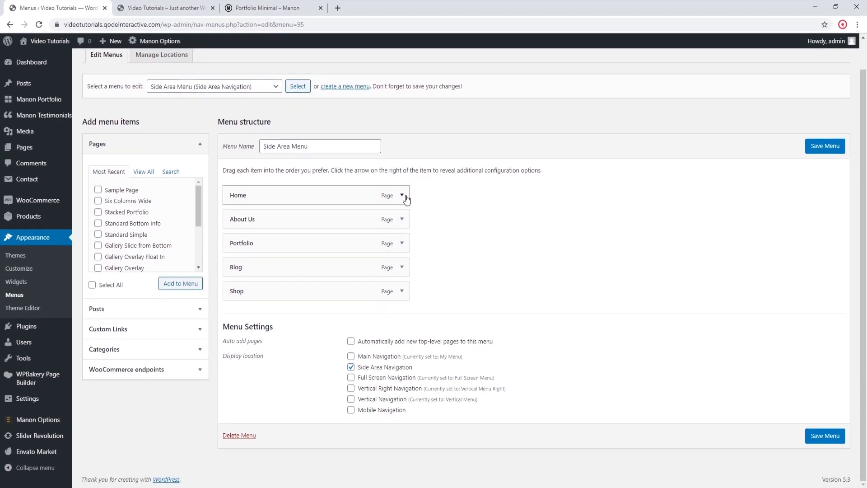
{"action": "left_click", "coordinate": [403, 196]}
{"action": "scroll", "coordinate": [317, 259], "scroll_direction": "down", "scroll_amount": 3}
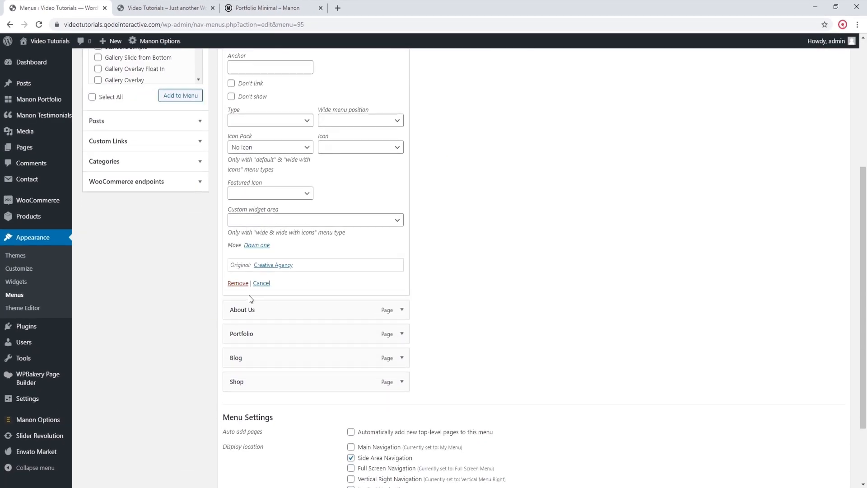
{"action": "left_click", "coordinate": [238, 284]}
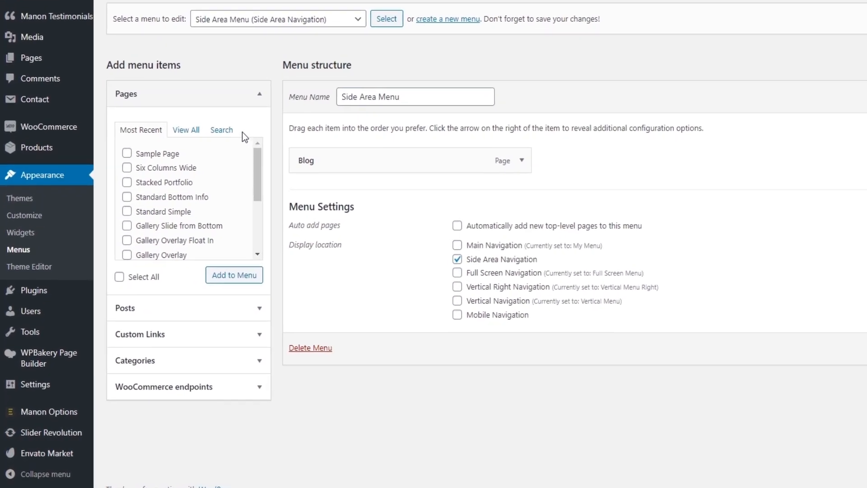
Step: Find the Our Team and Testimonials pages by search and add both to the Side Area Menu
{"action": "left_click", "coordinate": [172, 203]}
{"action": "type", "text": "our team"}
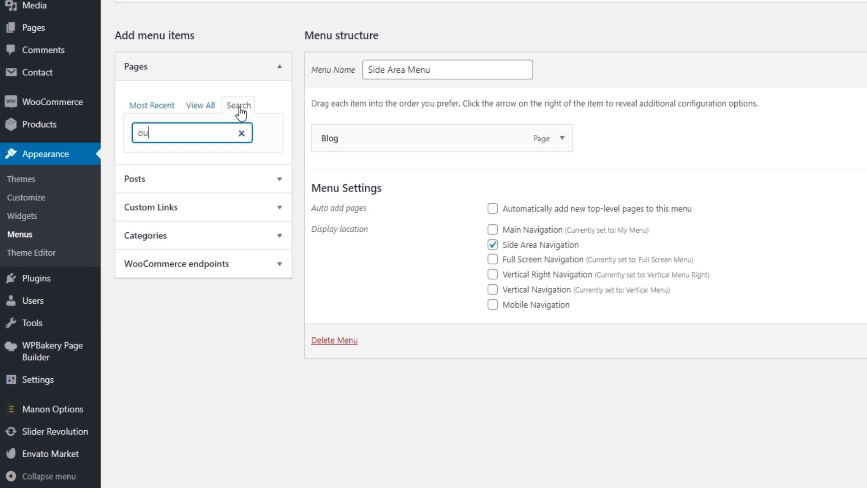
{"action": "left_click", "coordinate": [175, 180]}
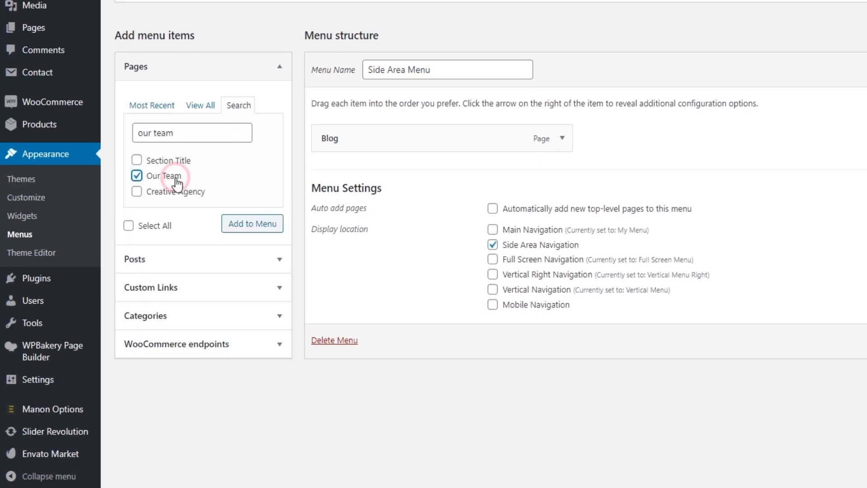
{"action": "left_click", "coordinate": [252, 224]}
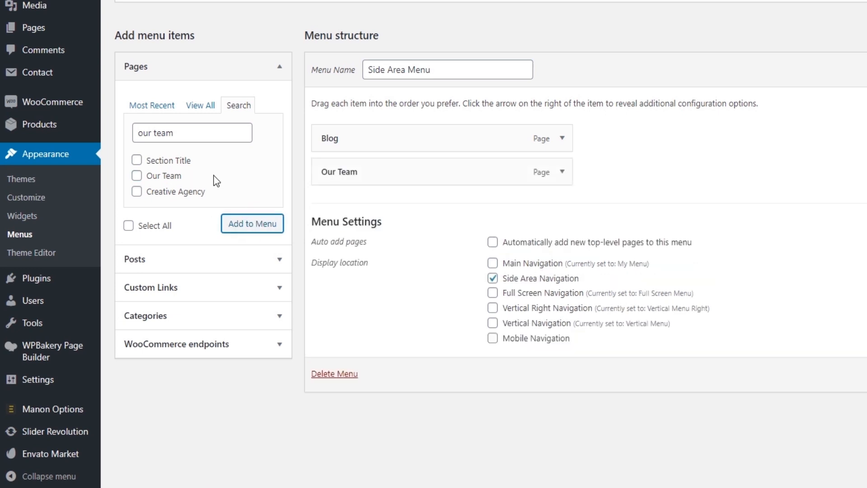
{"action": "triple_click", "coordinate": [188, 133]}
{"action": "type", "text": "testimonials"}
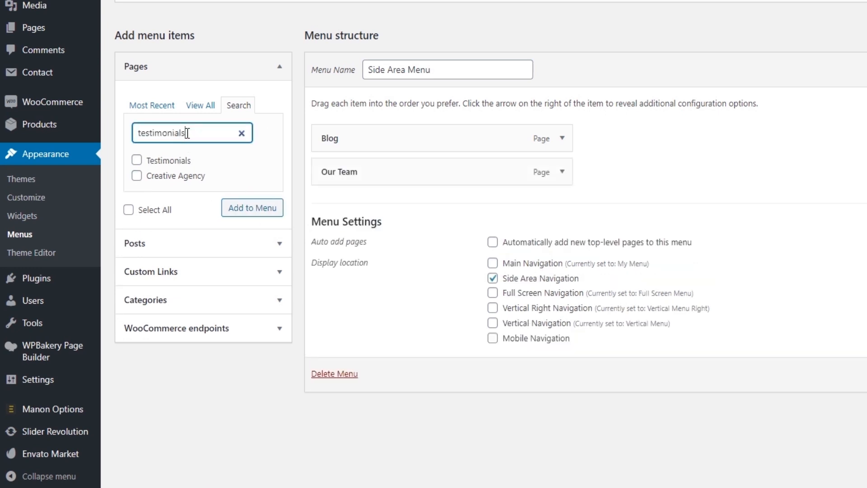
{"action": "left_click", "coordinate": [179, 161]}
{"action": "left_click", "coordinate": [262, 210]}
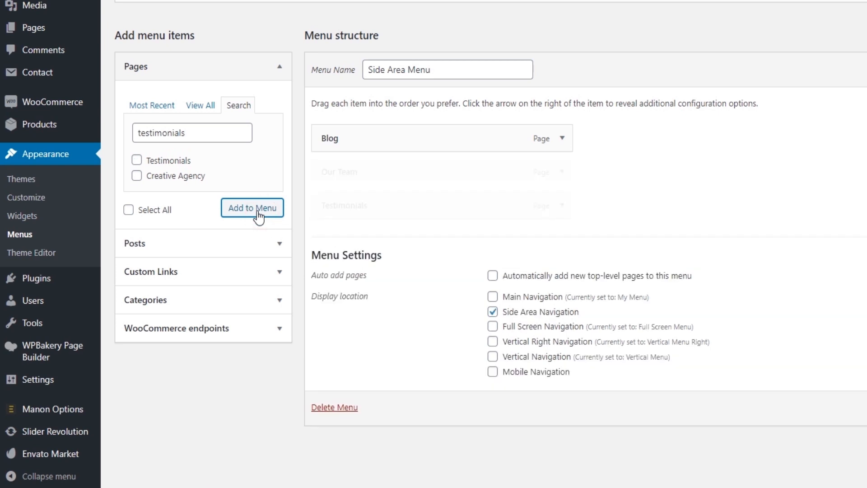
Step: Add the Privacy Policy page to the Side Area Menu and shorten its navigation label to Privacy
{"action": "triple_click", "coordinate": [203, 129]}
{"action": "type", "text": "privacy"}
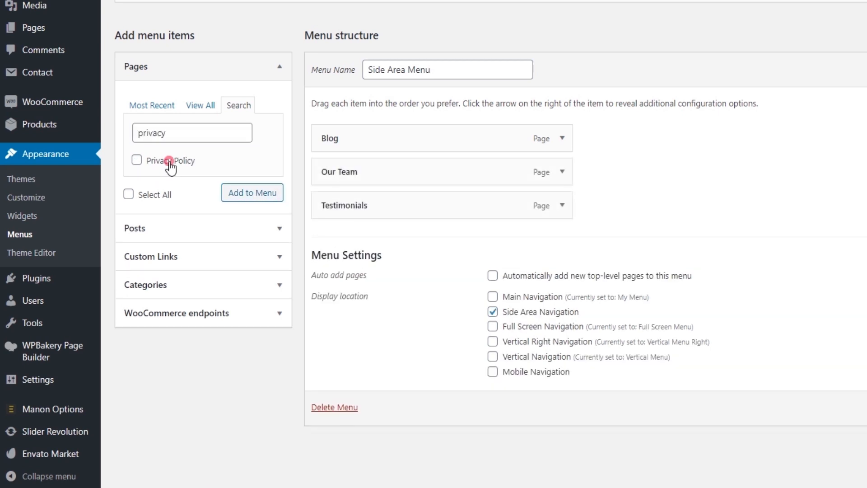
{"action": "left_click", "coordinate": [171, 161]}
{"action": "left_click", "coordinate": [236, 194]}
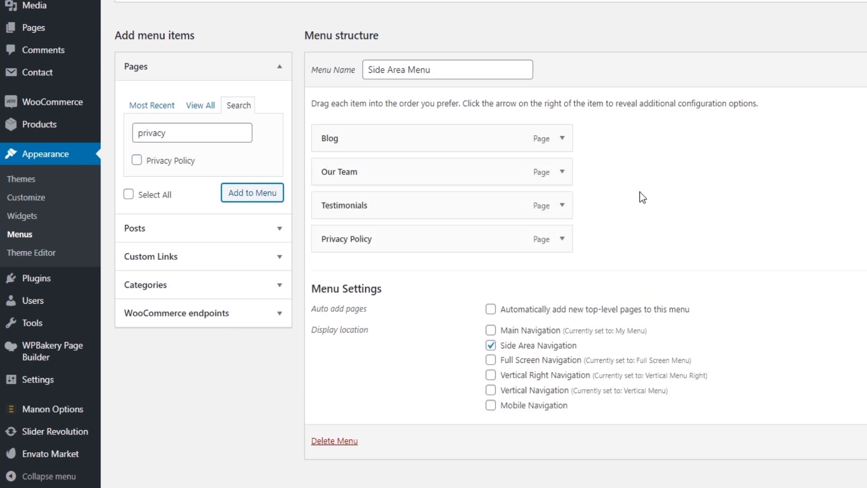
{"action": "left_click", "coordinate": [565, 239]}
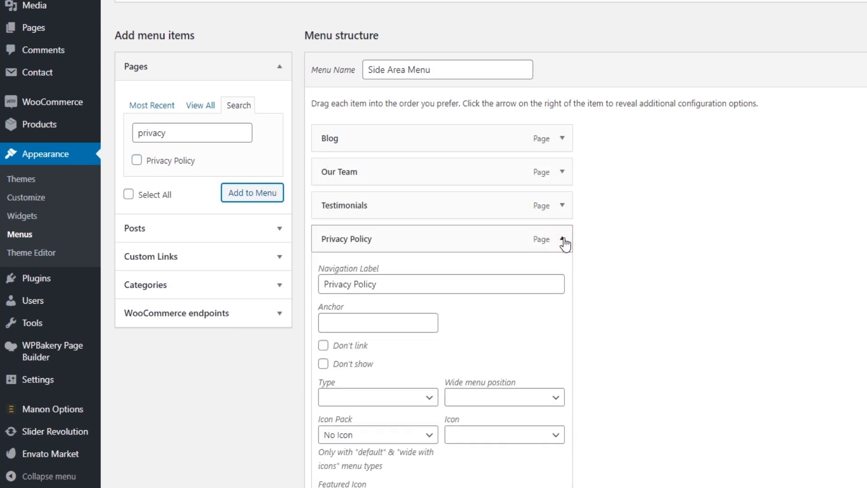
{"action": "left_click", "coordinate": [373, 284]}
{"action": "double_click", "coordinate": [373, 283]}
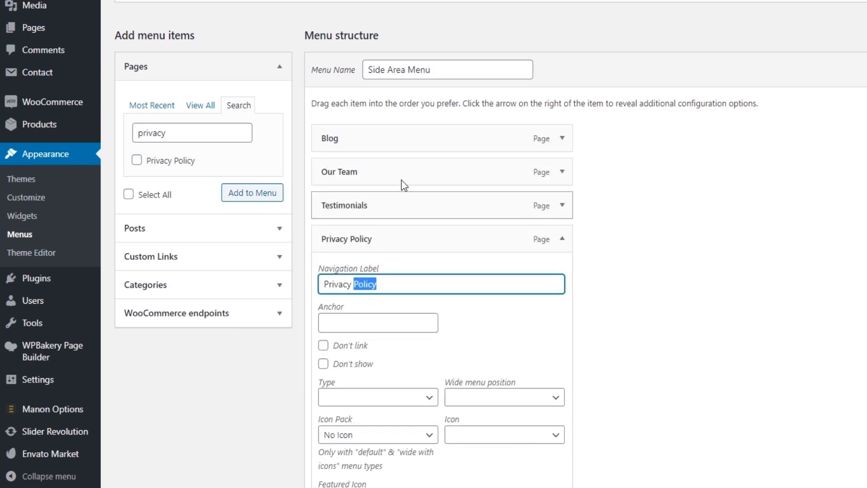
{"action": "key", "text": "BackSpace"}
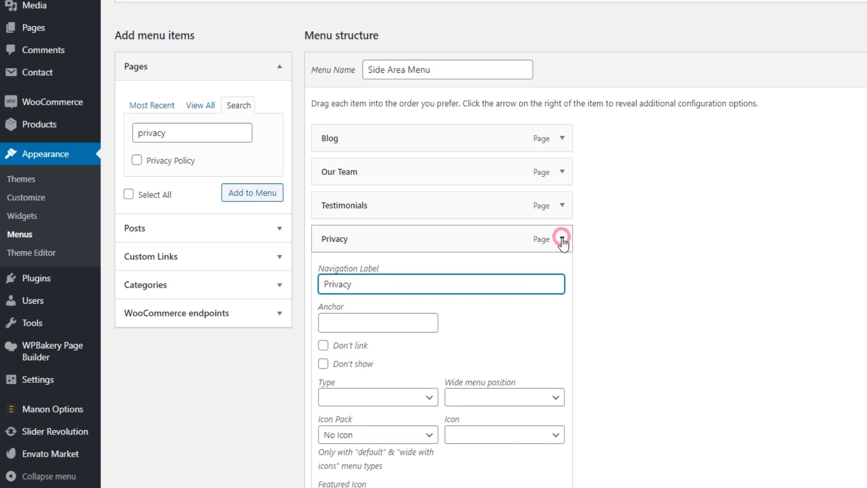
{"action": "left_click", "coordinate": [562, 239]}
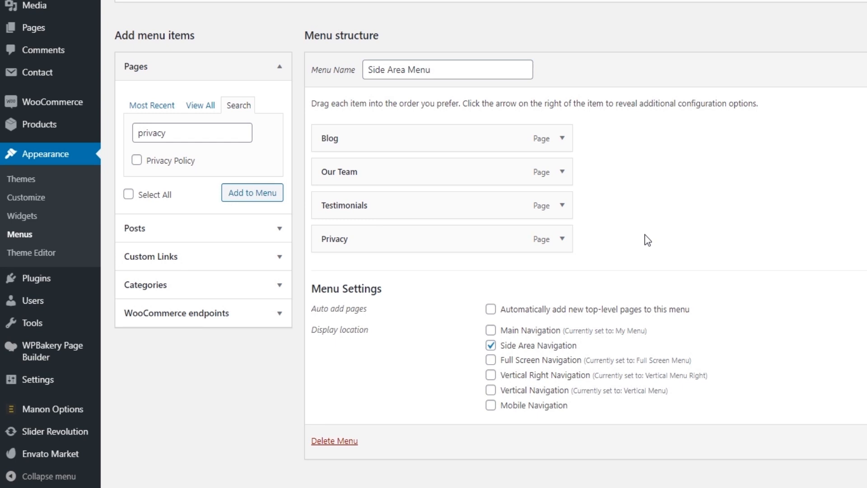
Step: Add a custom link with URL # and link text Partners to the Side Area Menu, and save the menu
{"action": "left_click", "coordinate": [280, 257]}
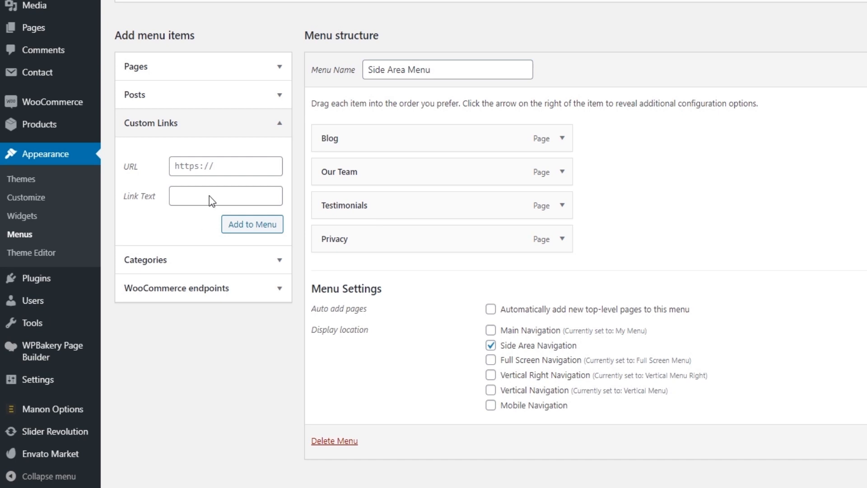
{"action": "left_click", "coordinate": [170, 159]}
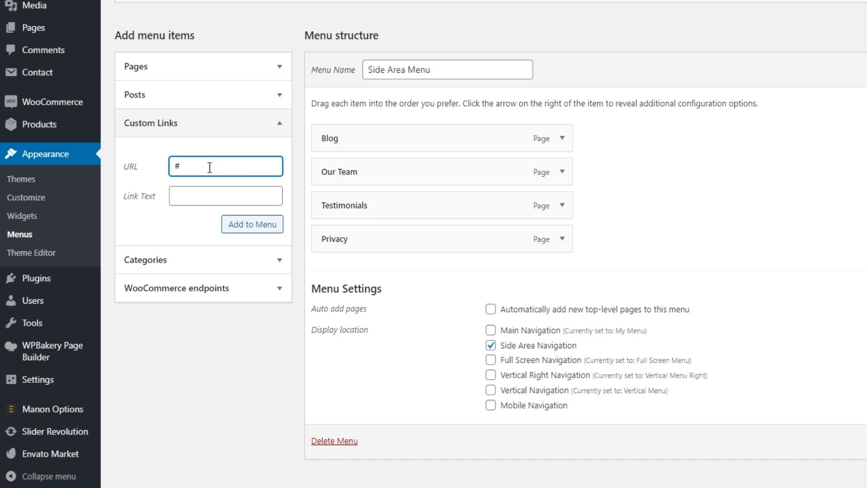
{"action": "left_click", "coordinate": [199, 196]}
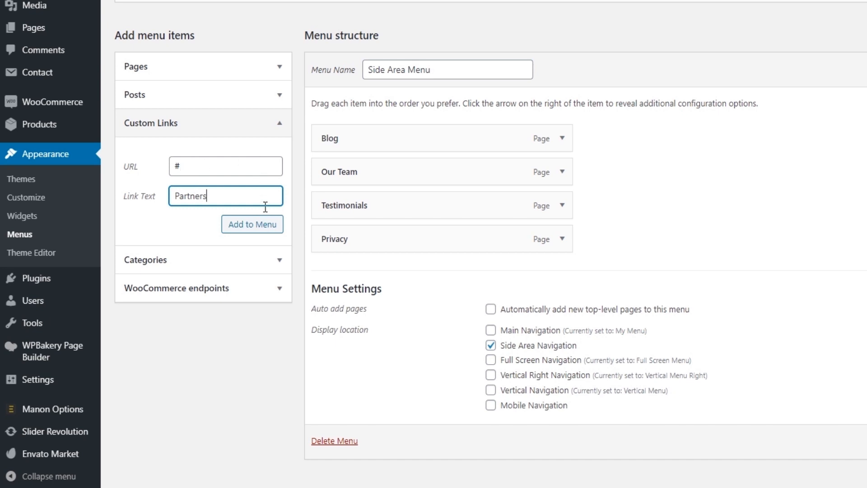
{"action": "left_click", "coordinate": [258, 231]}
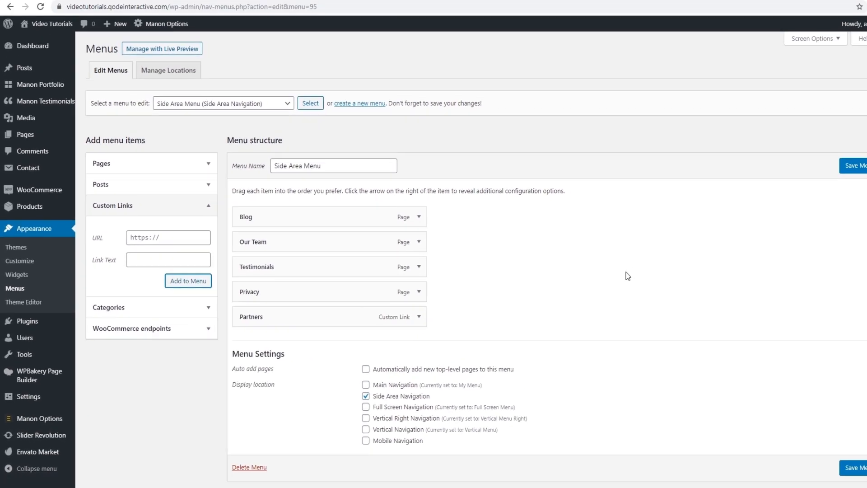
{"action": "left_click", "coordinate": [825, 467]}
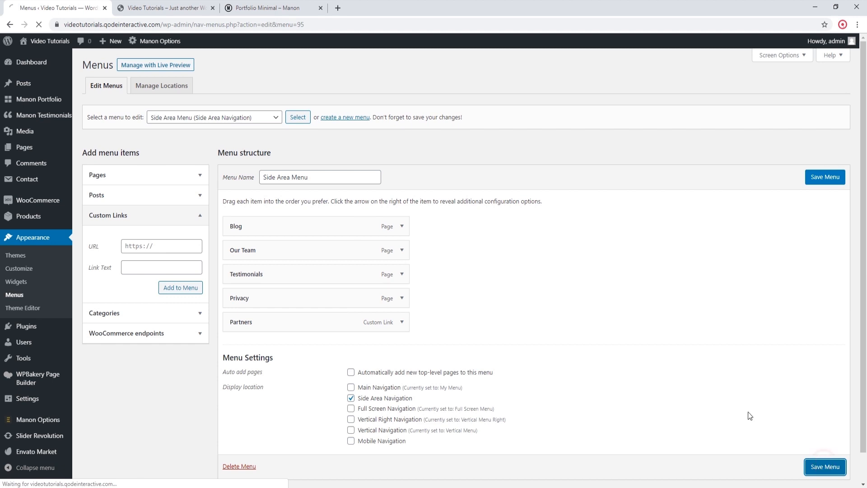
Step: Reload the live homepage, open its side area menu to check the items, and return to the menu editor
{"action": "left_click", "coordinate": [162, 8]}
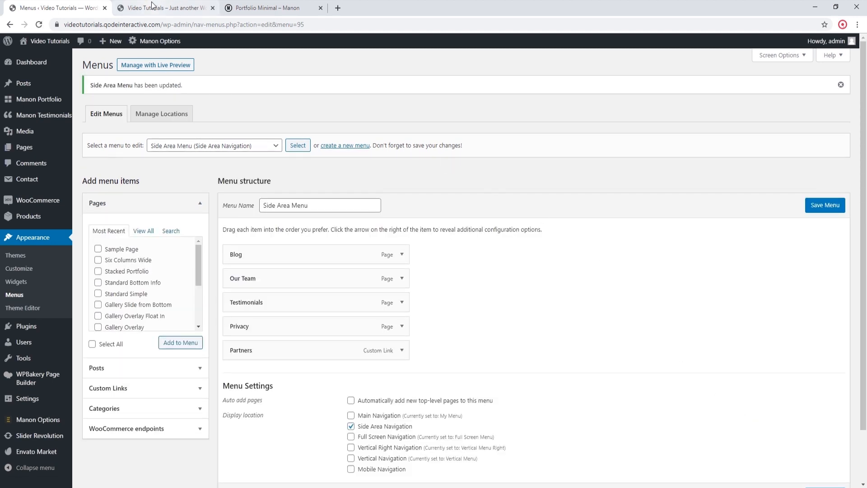
{"action": "left_click", "coordinate": [39, 25]}
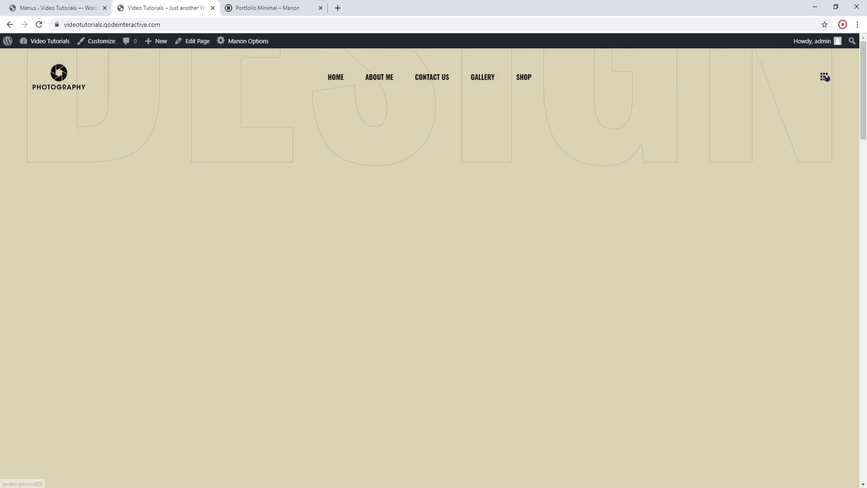
{"action": "left_click", "coordinate": [825, 77]}
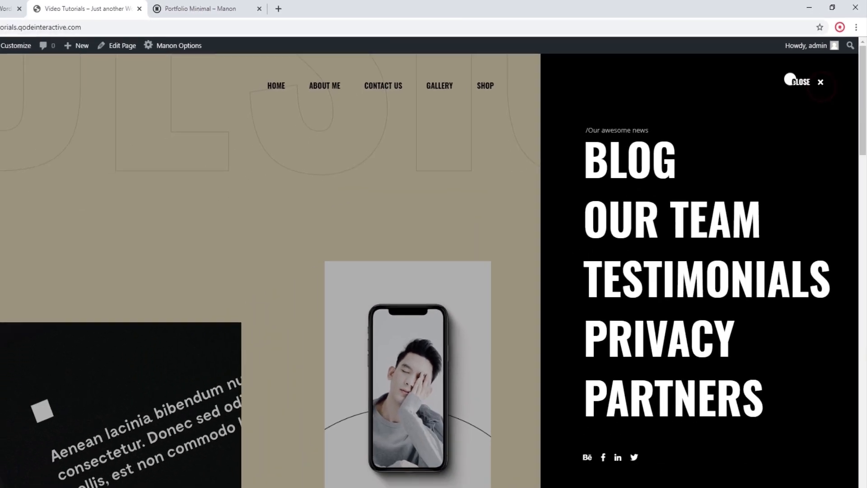
{"action": "left_click", "coordinate": [66, 9]}
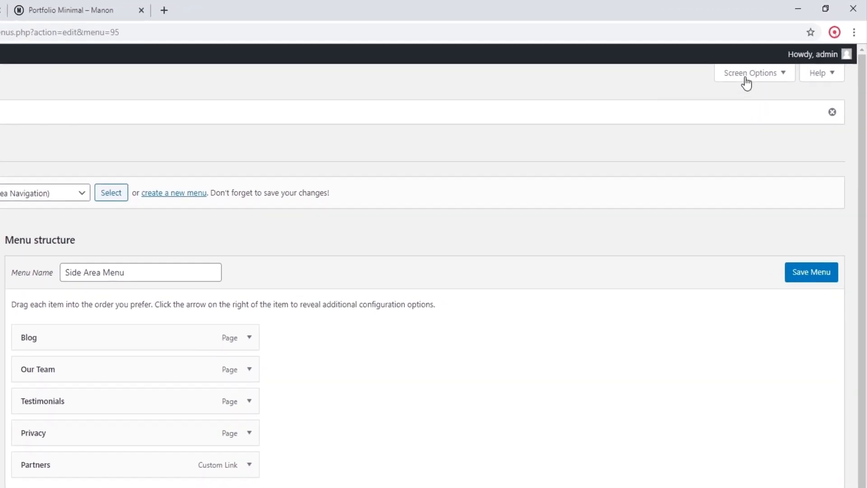
Step: Enable the Description property for menu items in the Screen Options and collapse the options
{"action": "left_click", "coordinate": [780, 78]}
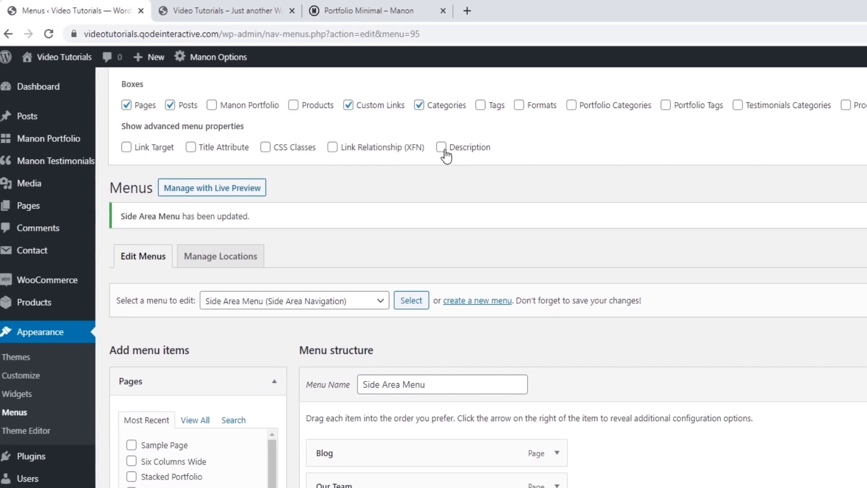
{"action": "left_click", "coordinate": [447, 147]}
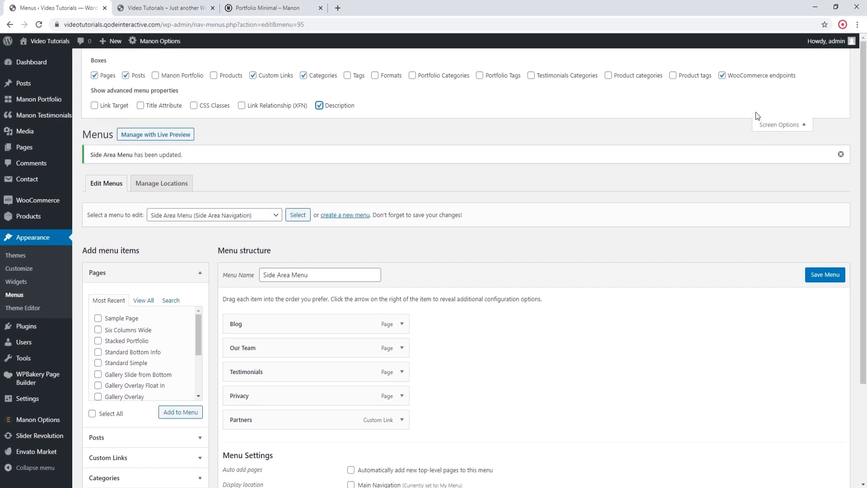
{"action": "left_click", "coordinate": [802, 125]}
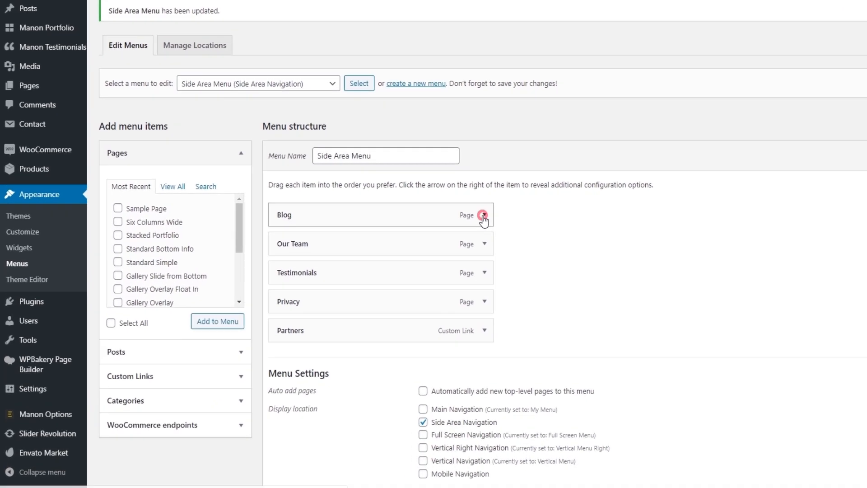
Step: View the Blog item's description in the Side Area Menu, and set the Our Team item's description to "Meet our crew"
{"action": "left_click", "coordinate": [402, 254]}
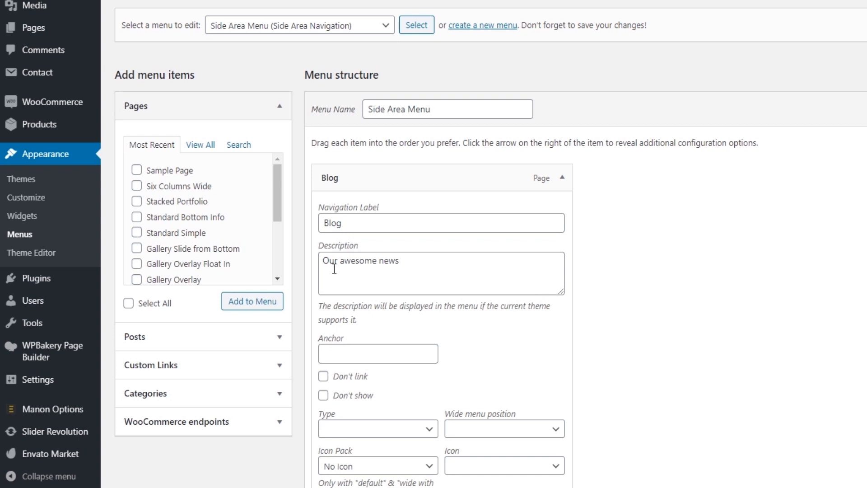
{"action": "left_click", "coordinate": [562, 177]}
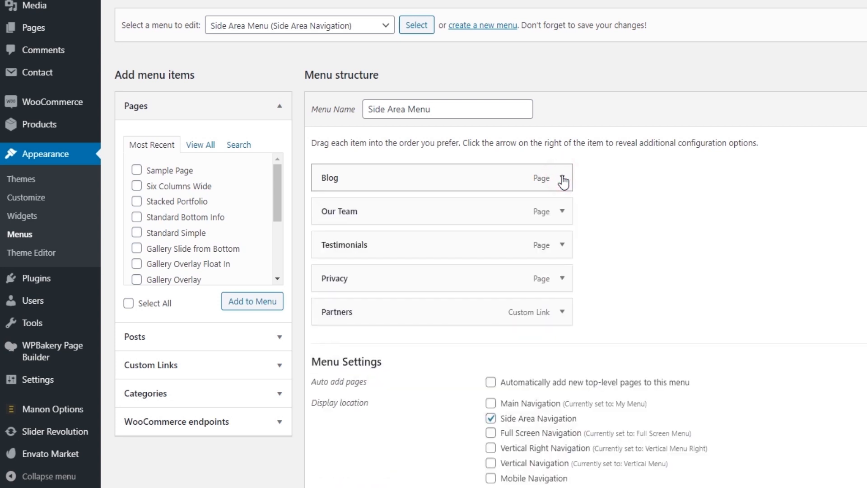
{"action": "left_click", "coordinate": [563, 211]}
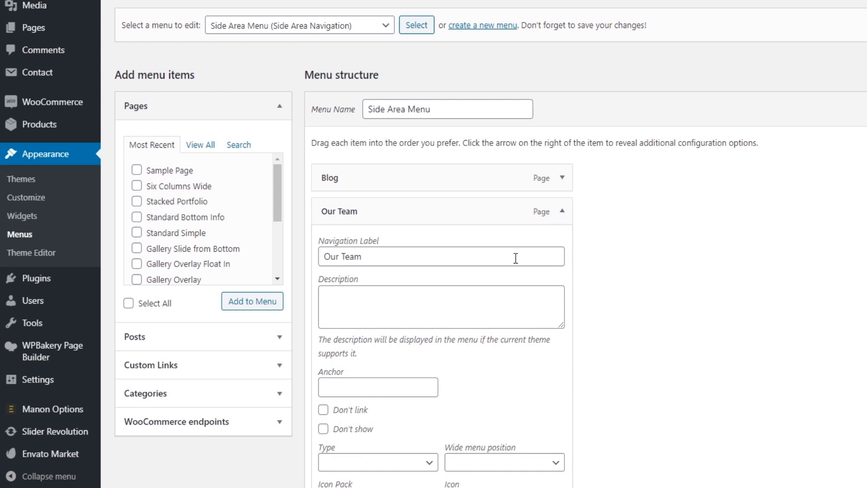
{"action": "left_click", "coordinate": [502, 295]}
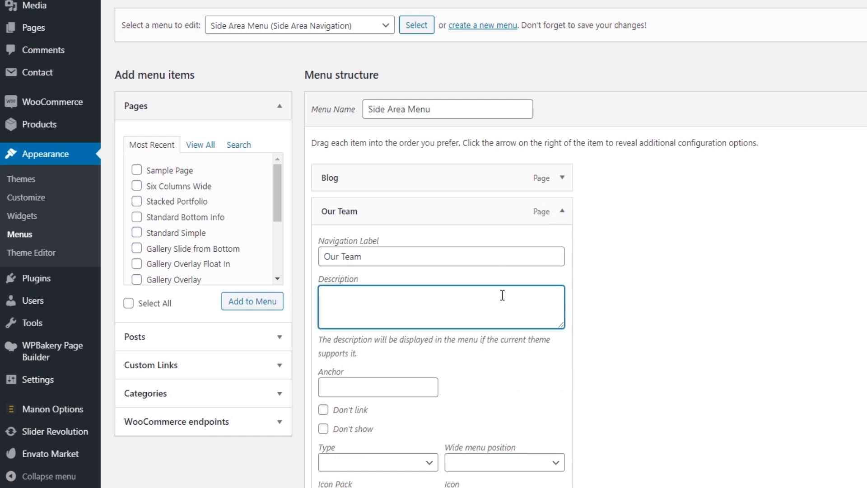
{"action": "type", "text": "Meet our crew"}
Step: Set the Testimonials menu item's description to "What people say"
{"action": "scroll", "coordinate": [615, 306], "scroll_direction": "down", "scroll_amount": 8}
{"action": "left_click", "coordinate": [562, 333]}
{"action": "scroll", "coordinate": [702, 309], "scroll_direction": "down", "scroll_amount": 1}
{"action": "left_click", "coordinate": [433, 360]}
{"action": "type", "text": "What people say"}
Step: Set the Privacy menu item's description to "Our privacy policy"
{"action": "scroll", "coordinate": [655, 364], "scroll_direction": "down", "scroll_amount": 12}
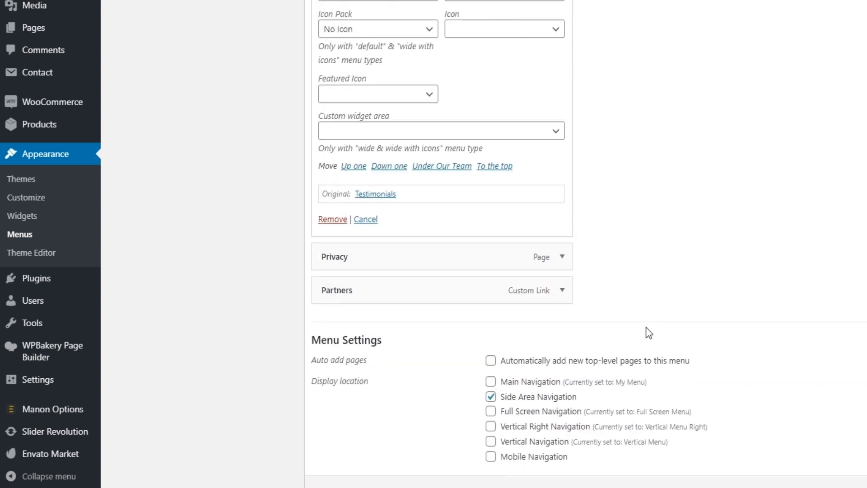
{"action": "left_click", "coordinate": [563, 257]}
{"action": "left_click", "coordinate": [414, 347]}
{"action": "type", "text": "Our privacy policy"}
{"action": "scroll", "coordinate": [655, 286], "scroll_direction": "down", "scroll_amount": 9}
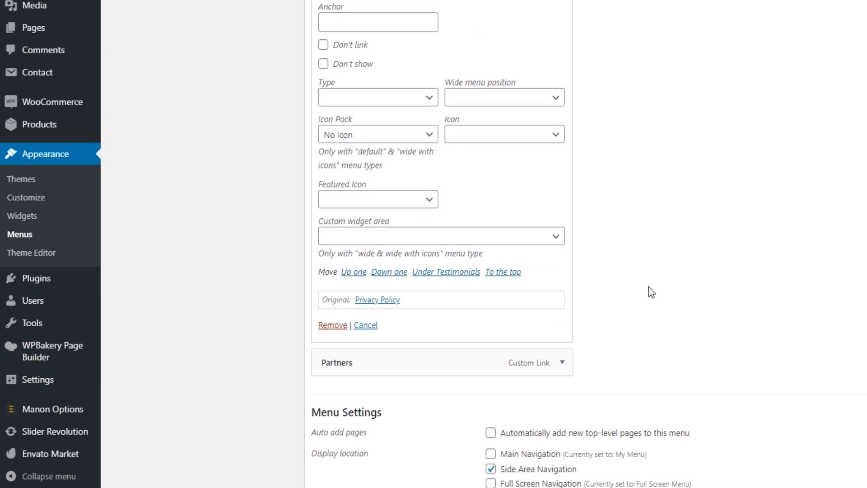
Step: Set the Partners menu item's description to "Who we work with" and save the Side Area Menu
{"action": "scroll", "coordinate": [650, 287], "scroll_direction": "down", "scroll_amount": 3}
{"action": "left_click", "coordinate": [562, 247]}
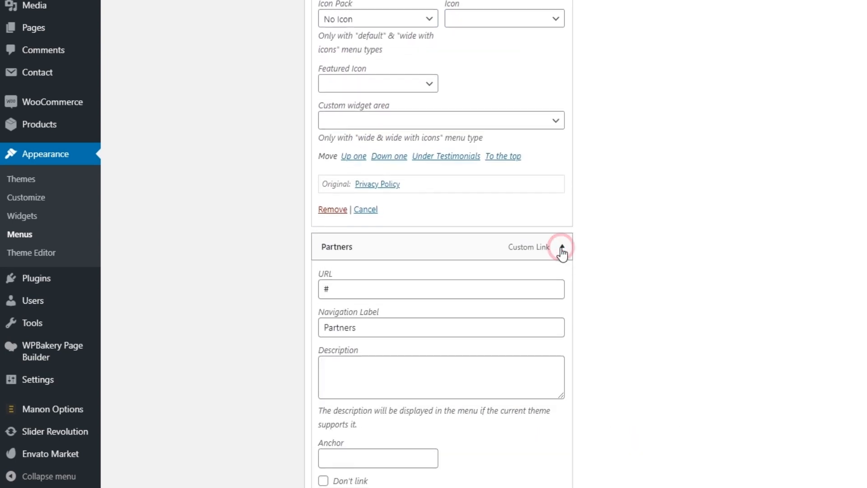
{"action": "left_click", "coordinate": [438, 378]}
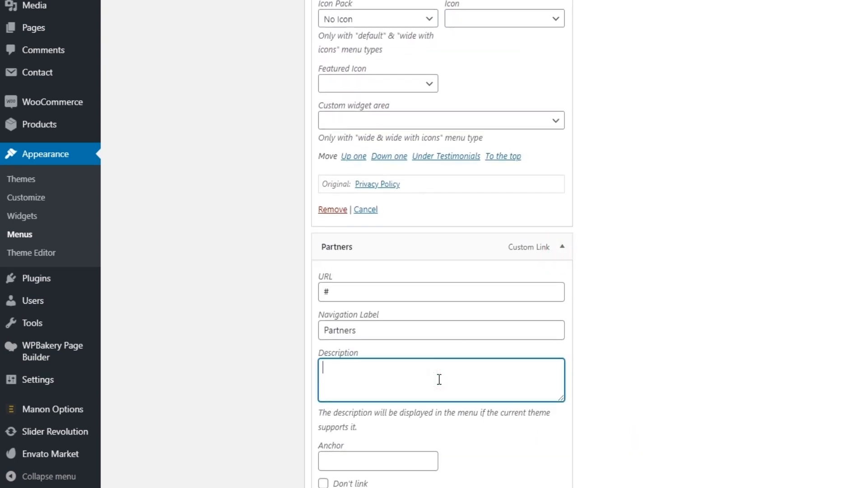
{"action": "type", "text": "Who we work with"}
{"action": "scroll", "coordinate": [753, 283], "scroll_direction": "down", "scroll_amount": 5}
{"action": "scroll", "coordinate": [750, 279], "scroll_direction": "down", "scroll_amount": 5}
{"action": "left_click", "coordinate": [823, 437]}
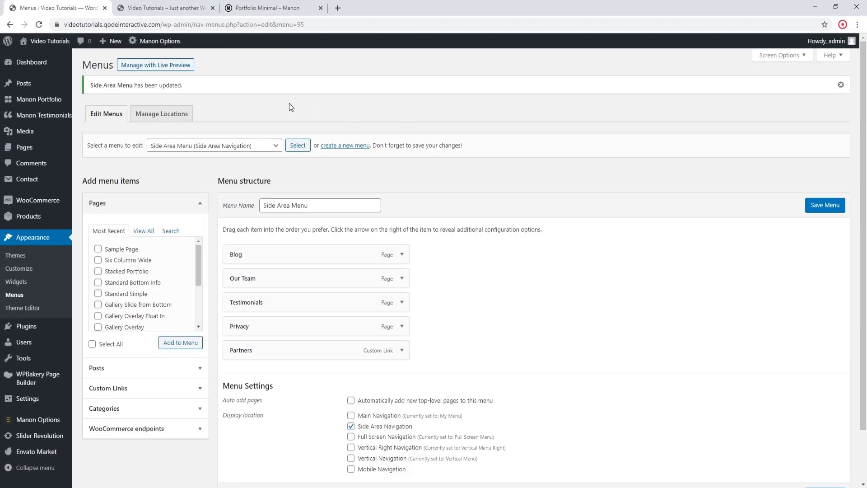
Step: Reload the live homepage, check the item descriptions in the opened side area, and close it
{"action": "left_click", "coordinate": [141, 10]}
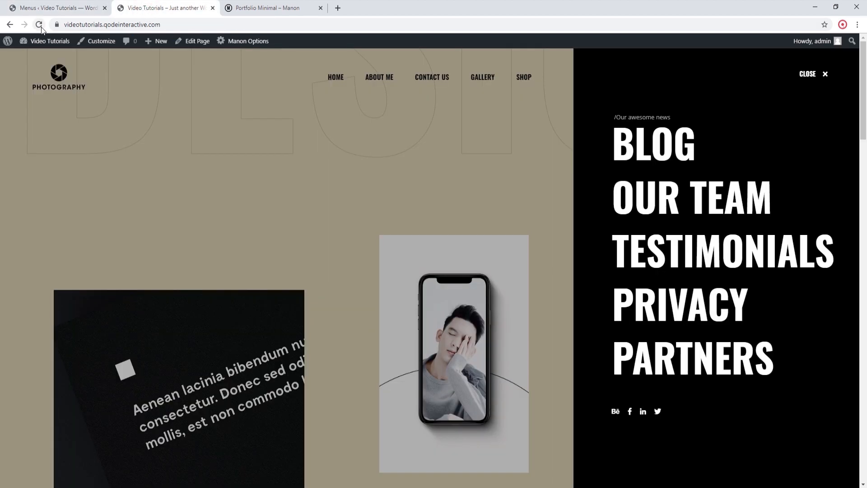
{"action": "left_click", "coordinate": [39, 25]}
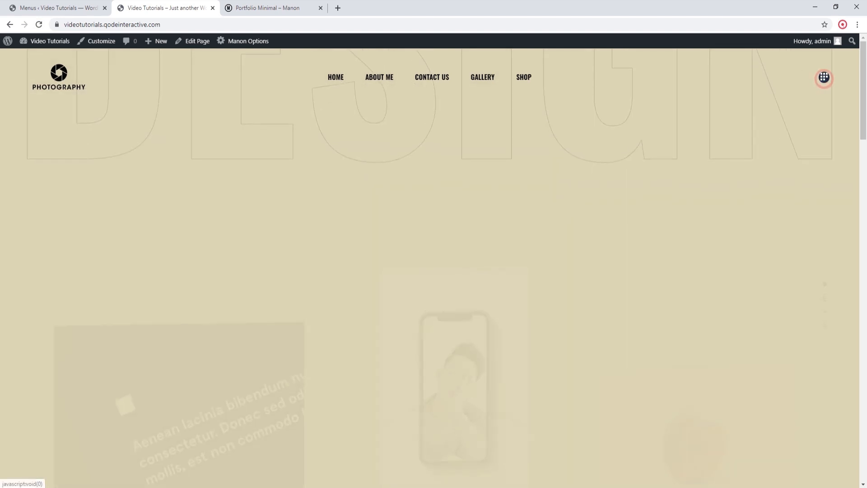
{"action": "left_click", "coordinate": [824, 77]}
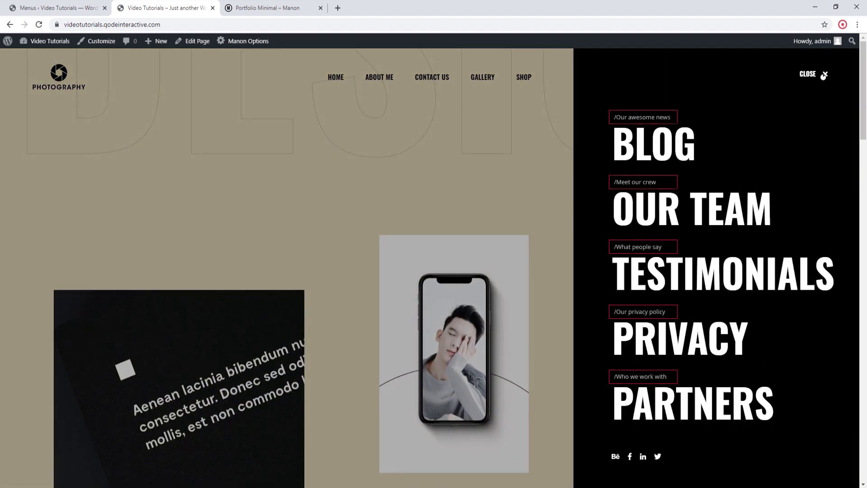
{"action": "left_click", "coordinate": [824, 76]}
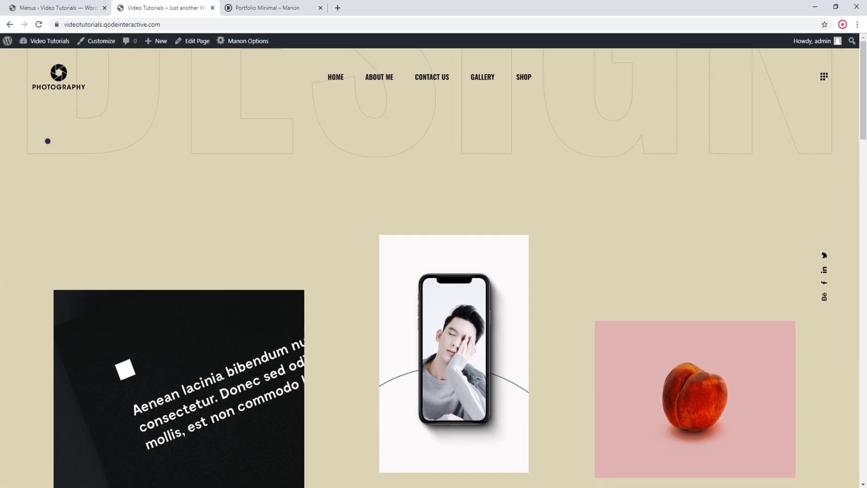
Step: Go to the admin's Widgets page, collapse the Sidebar area and expand the Content Side Area
{"action": "left_click", "coordinate": [45, 8]}
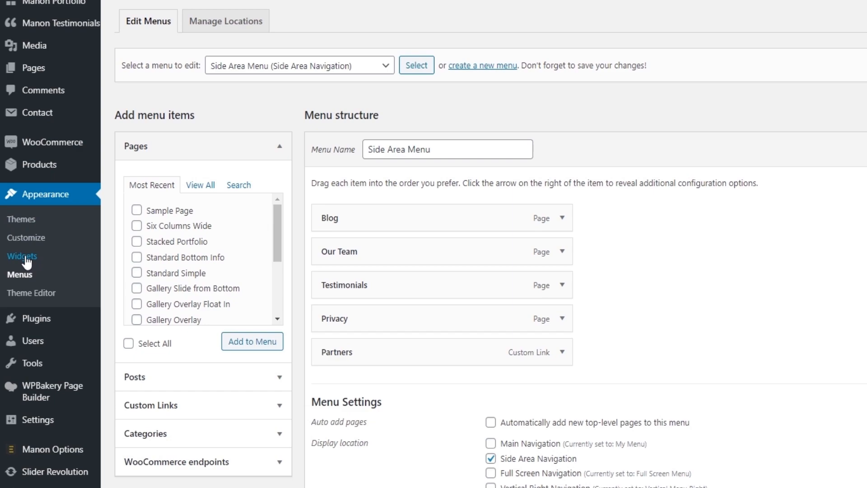
{"action": "left_click", "coordinate": [25, 255]}
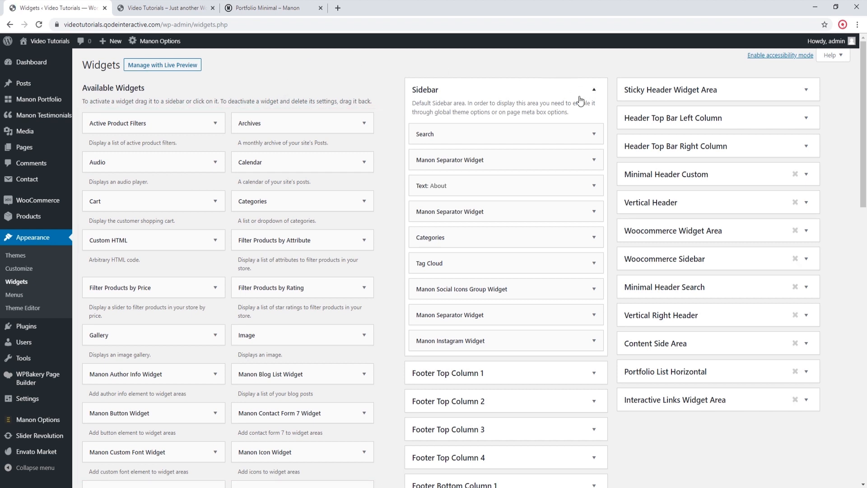
{"action": "left_click", "coordinate": [593, 90]}
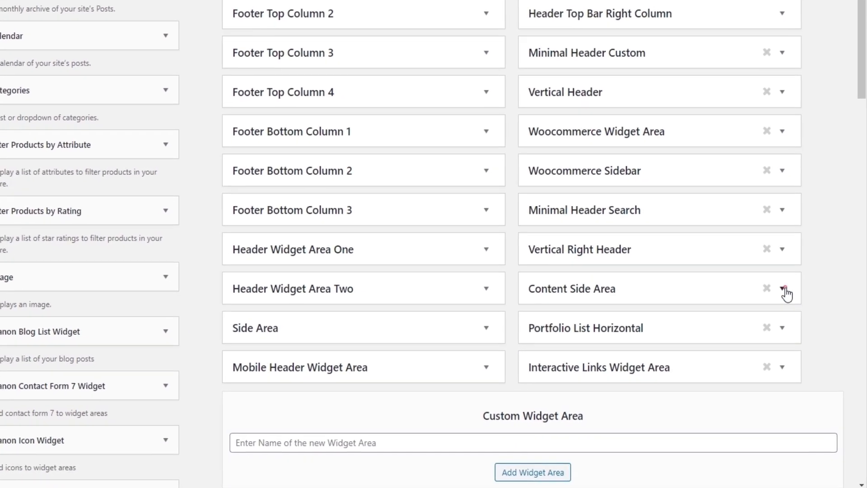
{"action": "left_click", "coordinate": [785, 289]}
{"action": "scroll", "coordinate": [821, 271], "scroll_direction": "down", "scroll_amount": 2}
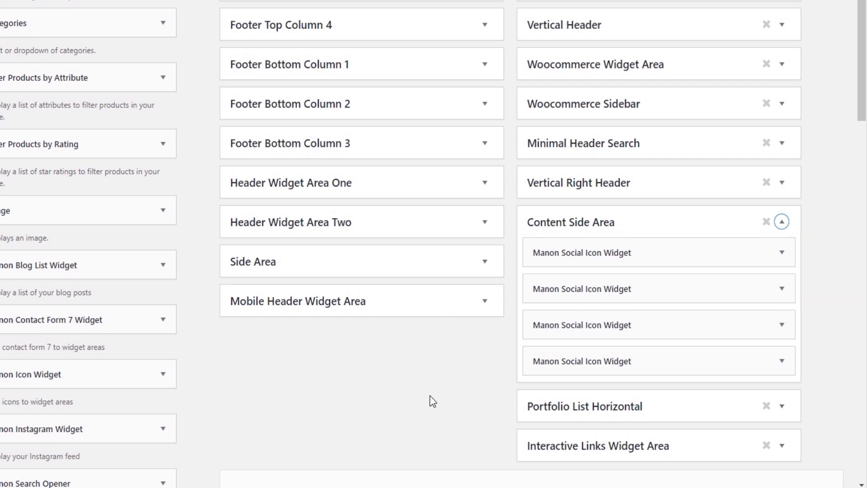
Step: Examine the settings of the four Manon Social Icon Widgets in the Content Side Area
{"action": "left_click", "coordinate": [783, 252]}
{"action": "scroll", "coordinate": [711, 325], "scroll_direction": "down", "scroll_amount": 2}
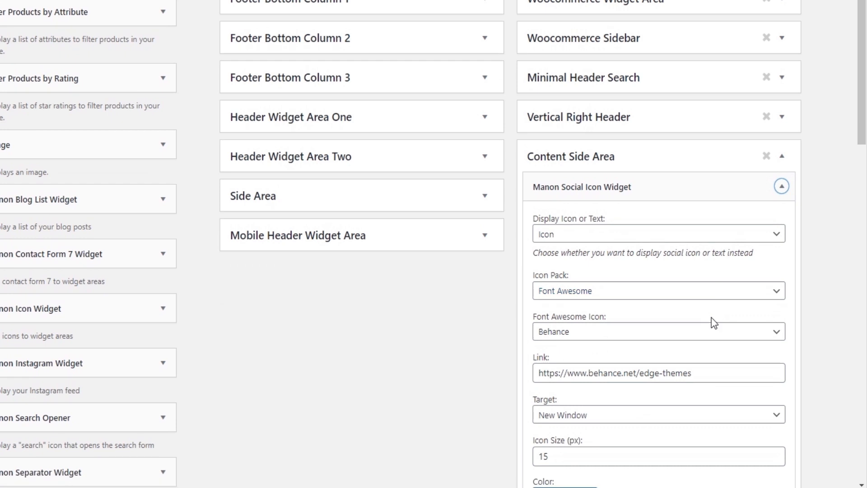
{"action": "left_click", "coordinate": [777, 234]}
{"action": "left_click", "coordinate": [782, 187]}
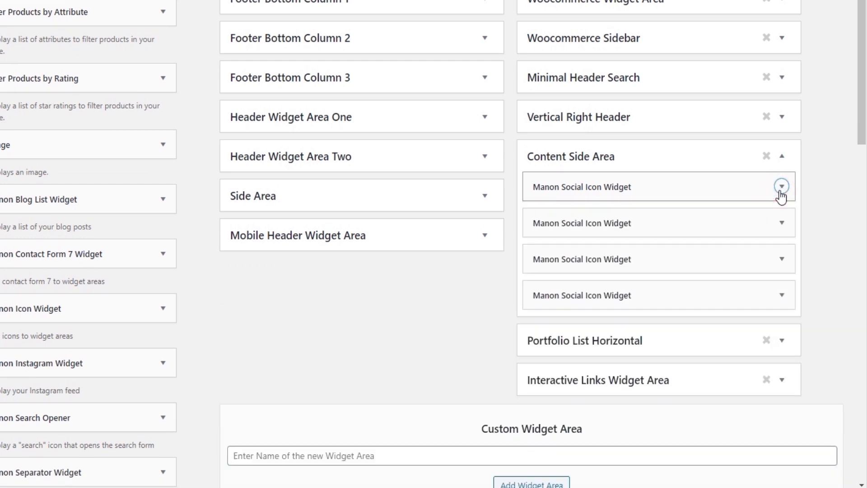
{"action": "left_click", "coordinate": [790, 230]}
{"action": "left_click", "coordinate": [784, 225]}
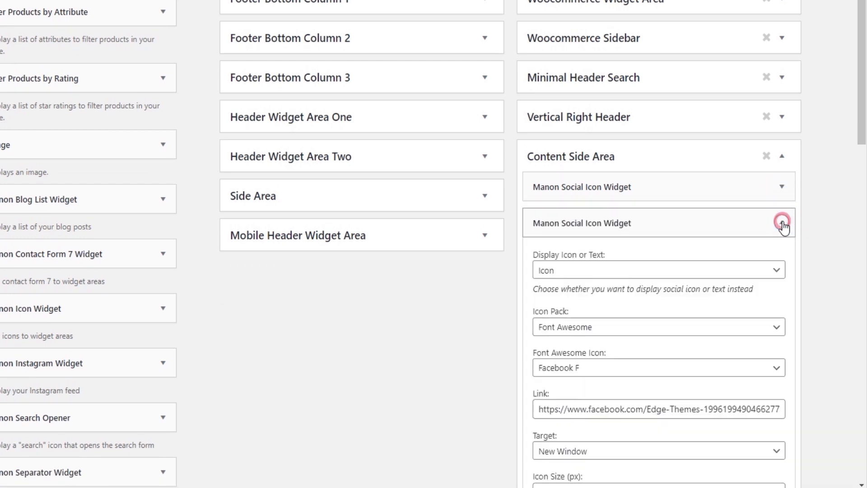
{"action": "left_click", "coordinate": [782, 260]}
{"action": "left_click", "coordinate": [782, 258]}
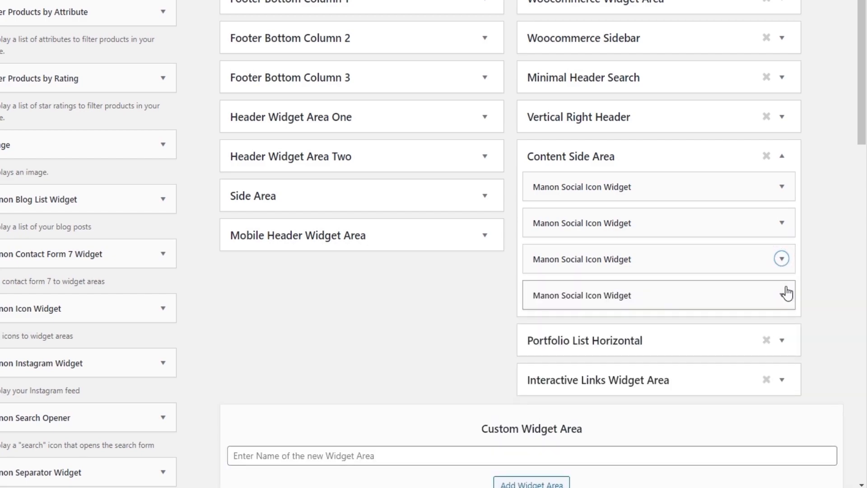
{"action": "left_click", "coordinate": [783, 296]}
{"action": "left_click", "coordinate": [785, 296]}
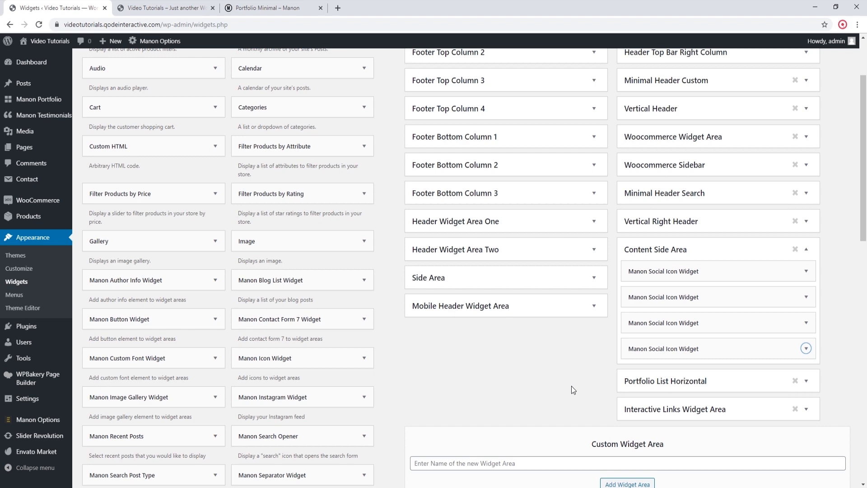
Step: Add a Manon Social Icon Widget at the end of the Content Side Area
{"action": "scroll", "coordinate": [573, 389], "scroll_direction": "down", "scroll_amount": 2}
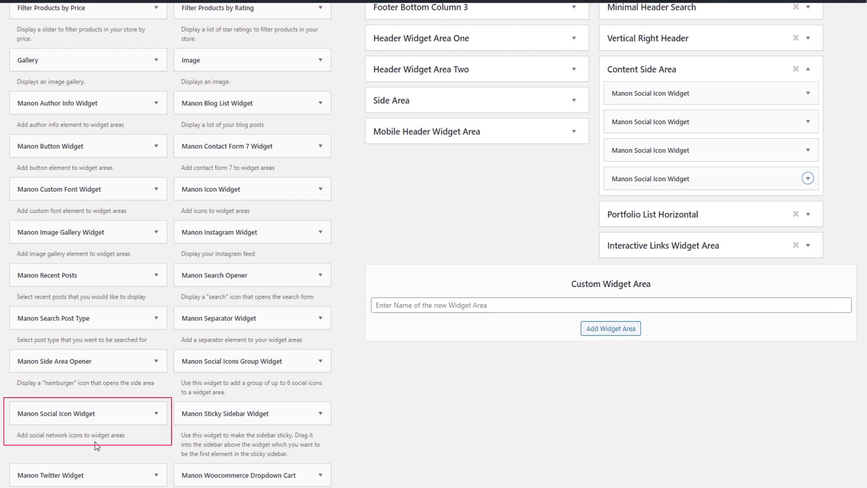
{"action": "left_click", "coordinate": [86, 413]}
{"action": "left_click_drag", "start_coordinate": [87, 416], "coordinate": [710, 196]}
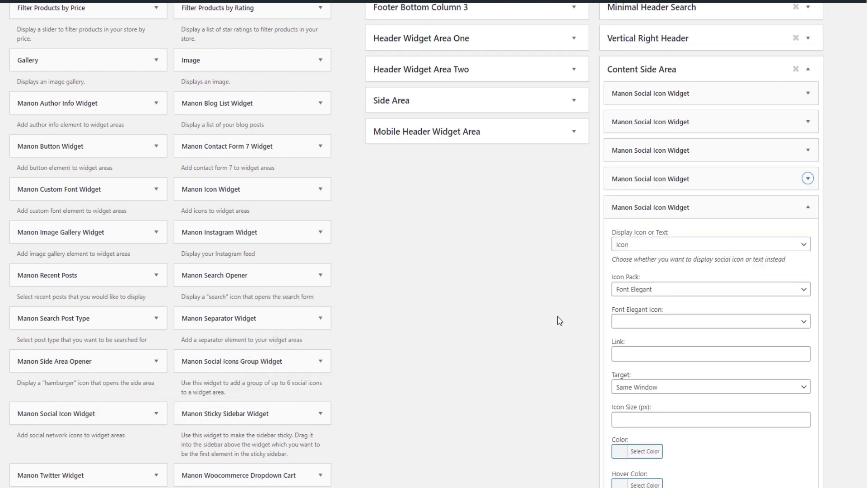
Step: Choose Instagram as the new social icon widget's Font Elegant icon
{"action": "left_click", "coordinate": [790, 322]}
{"action": "scroll", "coordinate": [723, 298], "scroll_direction": "down", "scroll_amount": 3}
{"action": "scroll", "coordinate": [694, 292], "scroll_direction": "down", "scroll_amount": 3}
{"action": "scroll", "coordinate": [691, 292], "scroll_direction": "up", "scroll_amount": 8}
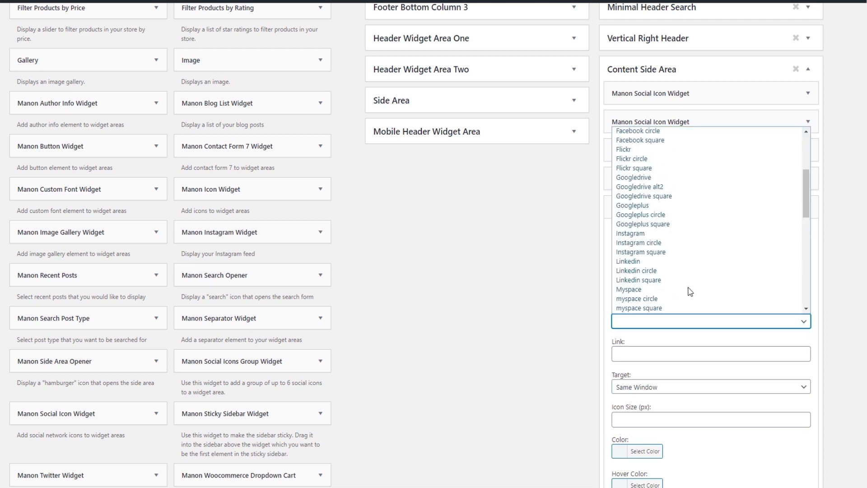
{"action": "scroll", "coordinate": [681, 286], "scroll_direction": "down", "scroll_amount": 3}
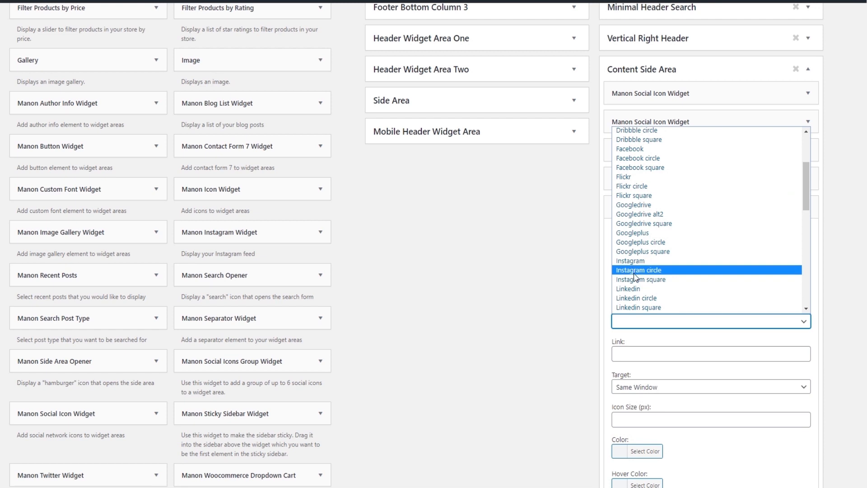
{"action": "left_click", "coordinate": [633, 259]}
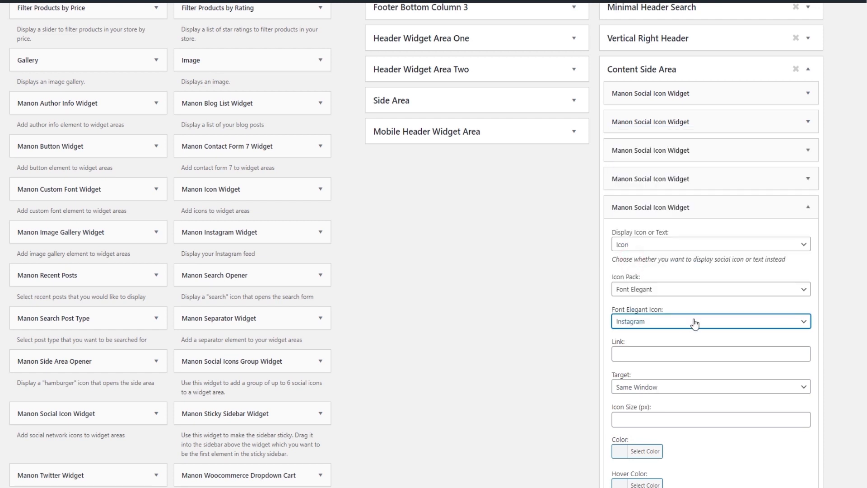
Step: Set the Instagram widget's link to "#", save it and collapse its settings
{"action": "left_click", "coordinate": [665, 353]}
{"action": "type", "text": "#"}
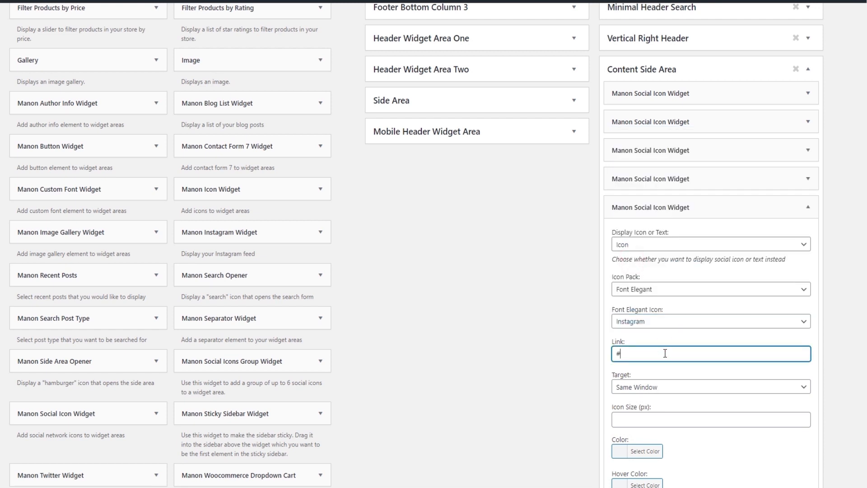
{"action": "scroll", "coordinate": [676, 370], "scroll_direction": "down", "scroll_amount": 3}
{"action": "left_click", "coordinate": [796, 401]}
{"action": "left_click", "coordinate": [646, 398]}
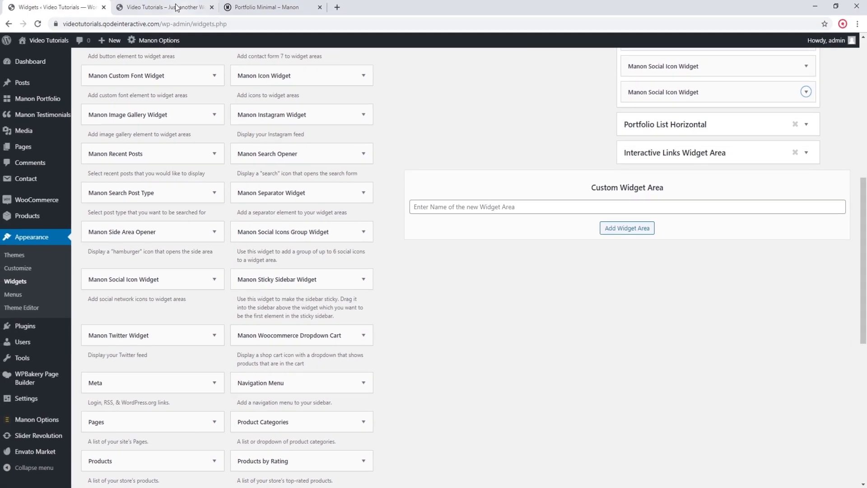
Step: Reload the live homepage and check its social icons and the page content down to the footer
{"action": "left_click", "coordinate": [131, 9]}
{"action": "left_click", "coordinate": [39, 25]}
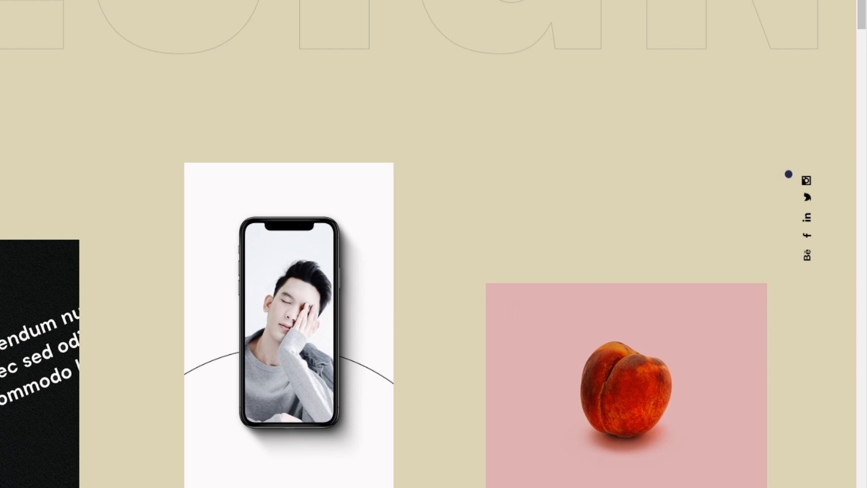
{"action": "scroll", "coordinate": [782, 244], "scroll_direction": "down", "scroll_amount": 2}
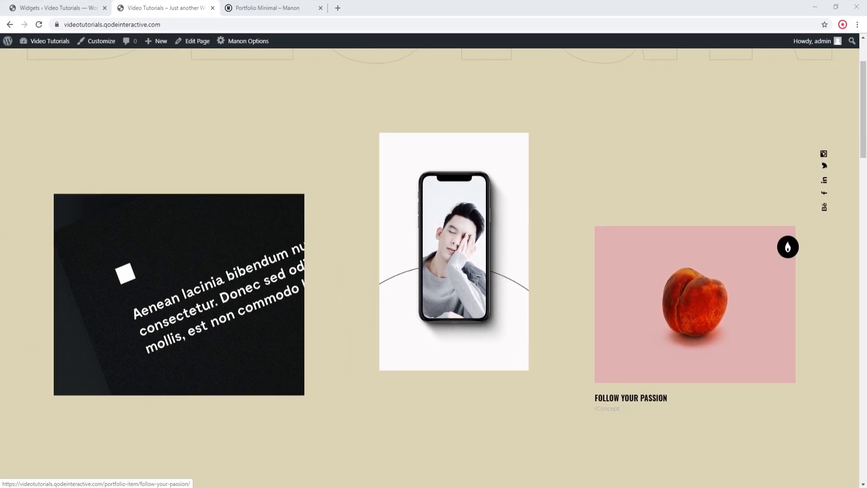
{"action": "scroll", "coordinate": [783, 241], "scroll_direction": "down", "scroll_amount": 5}
{"action": "scroll", "coordinate": [758, 250], "scroll_direction": "down", "scroll_amount": 5}
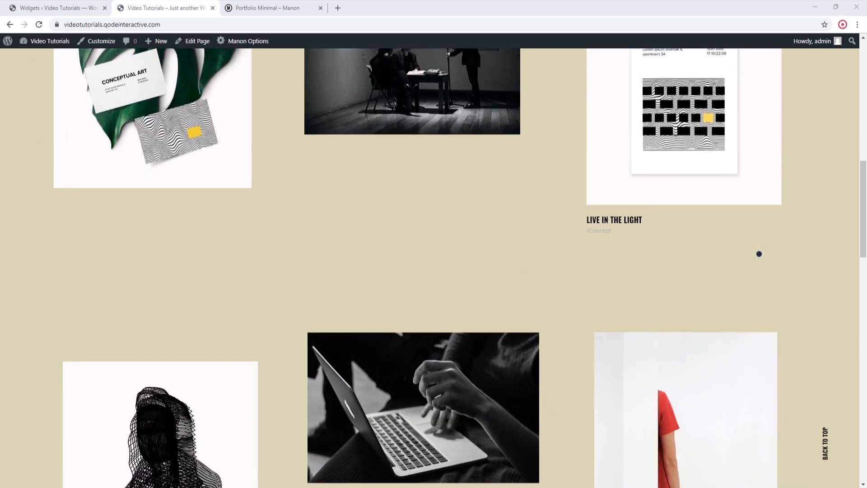
{"action": "scroll", "coordinate": [759, 254], "scroll_direction": "down", "scroll_amount": 12}
{"action": "scroll", "coordinate": [768, 256], "scroll_direction": "down", "scroll_amount": 11}
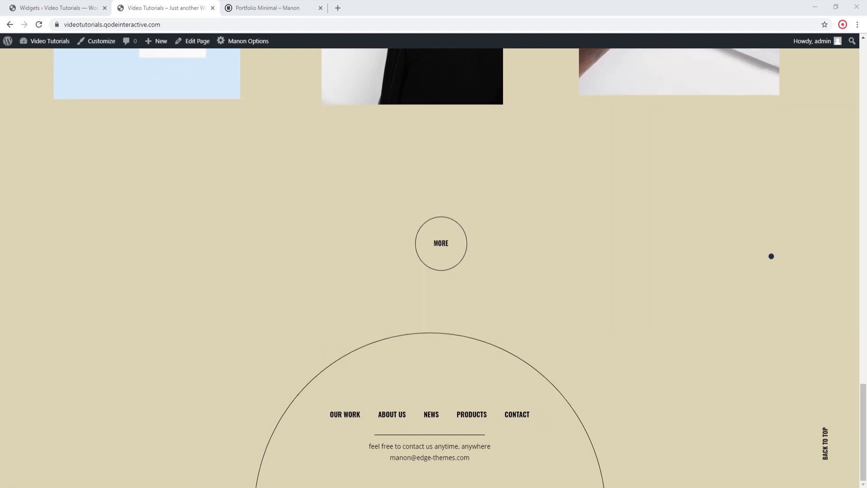
Step: Enable Show Footer Border in the Footer section of Manon Options and save the changes
{"action": "left_click", "coordinate": [54, 8]}
{"action": "mouse_move", "coordinate": [45, 419]}
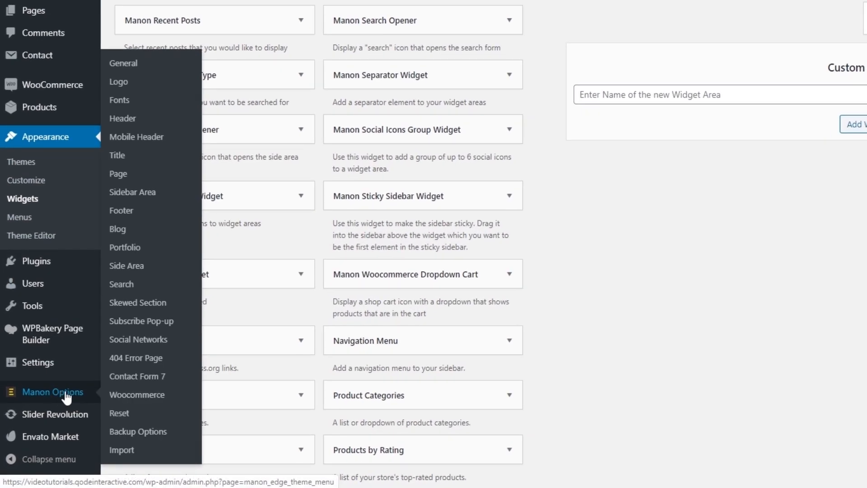
{"action": "left_click", "coordinate": [172, 211]}
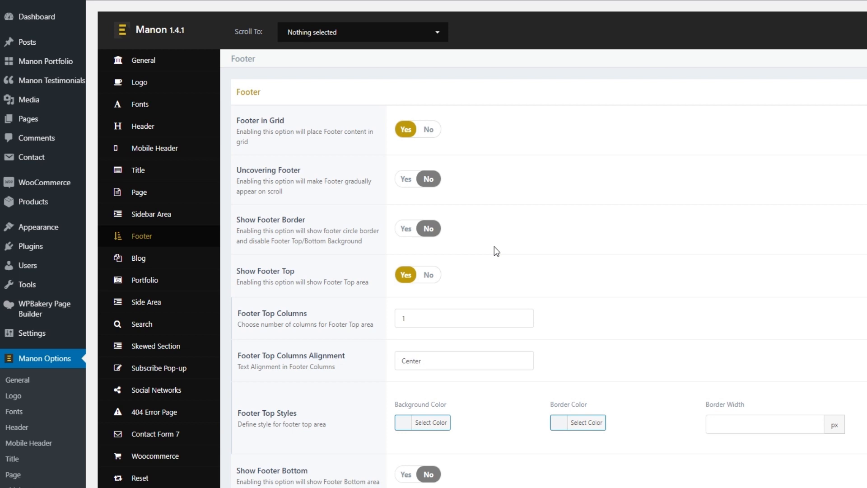
{"action": "left_click", "coordinate": [409, 233]}
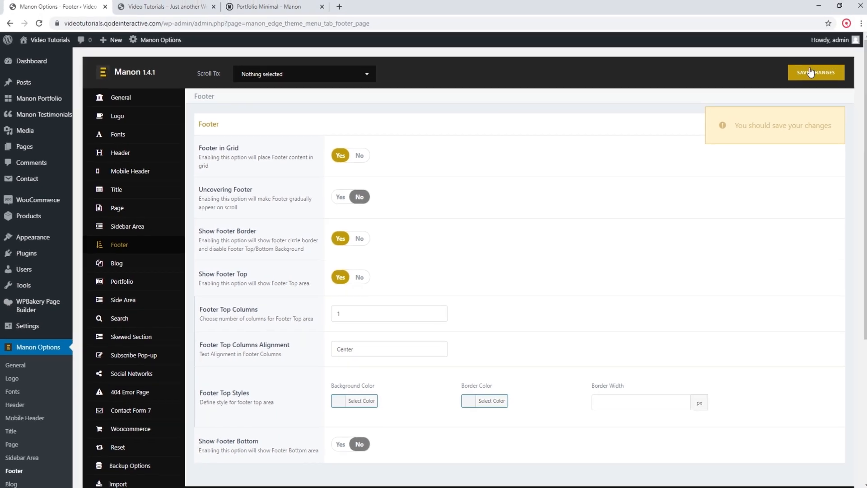
{"action": "left_click", "coordinate": [811, 73]}
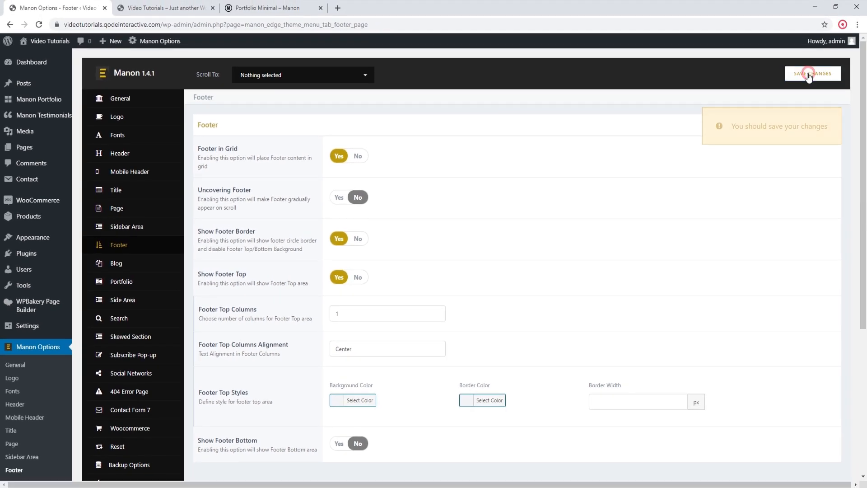
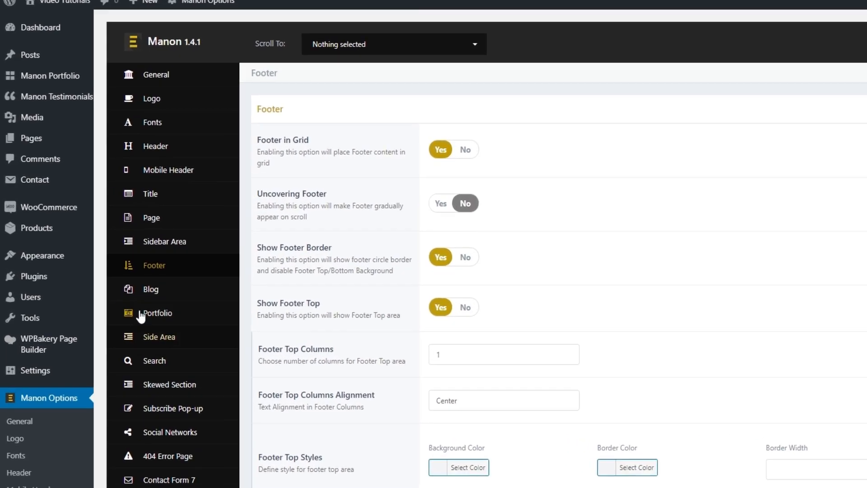
Step: Open the Widgets page under Appearance and expand the Footer Top Column 1 widget area
{"action": "mouse_move", "coordinate": [49, 243]}
{"action": "left_click", "coordinate": [125, 300]}
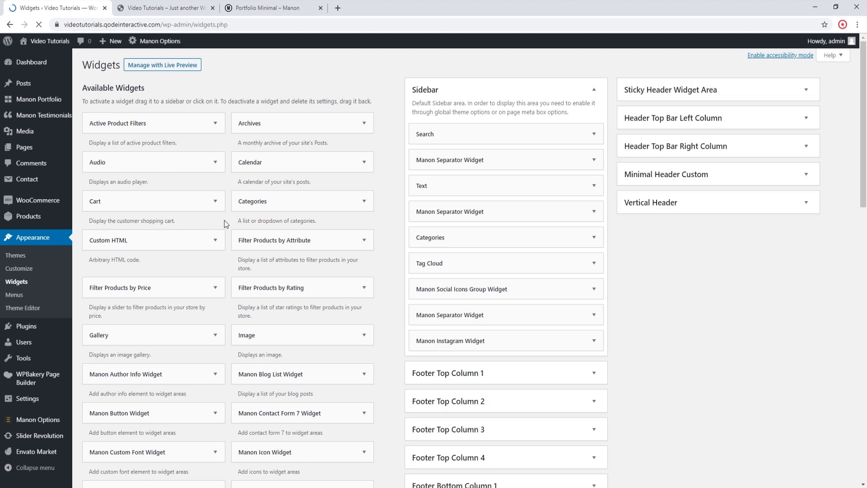
{"action": "scroll", "coordinate": [389, 265], "scroll_direction": "down", "scroll_amount": 3}
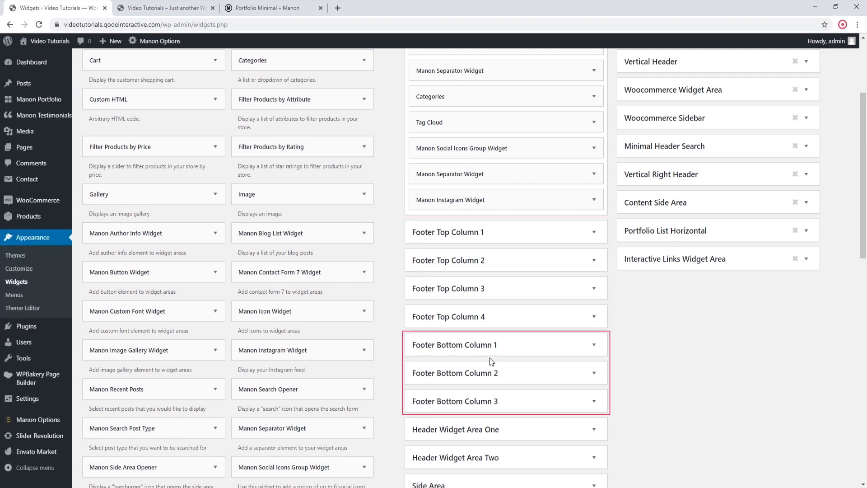
{"action": "left_click", "coordinate": [594, 345]}
{"action": "left_click", "coordinate": [595, 347]}
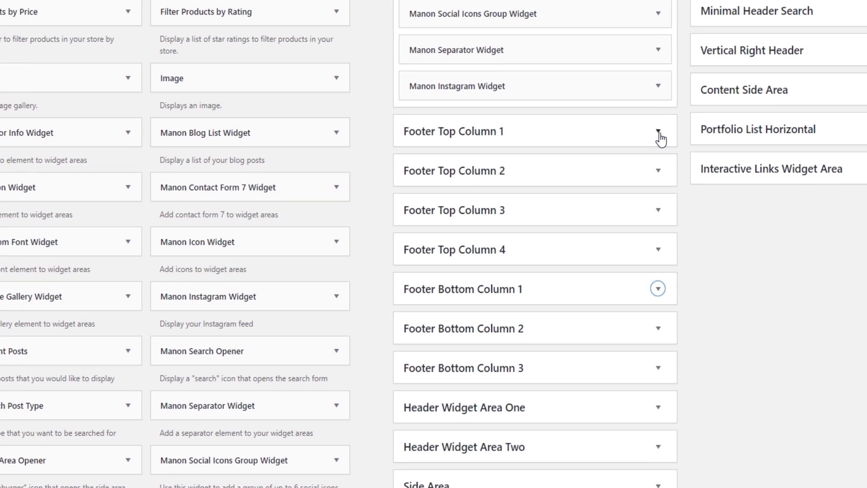
{"action": "left_click", "coordinate": [660, 135]}
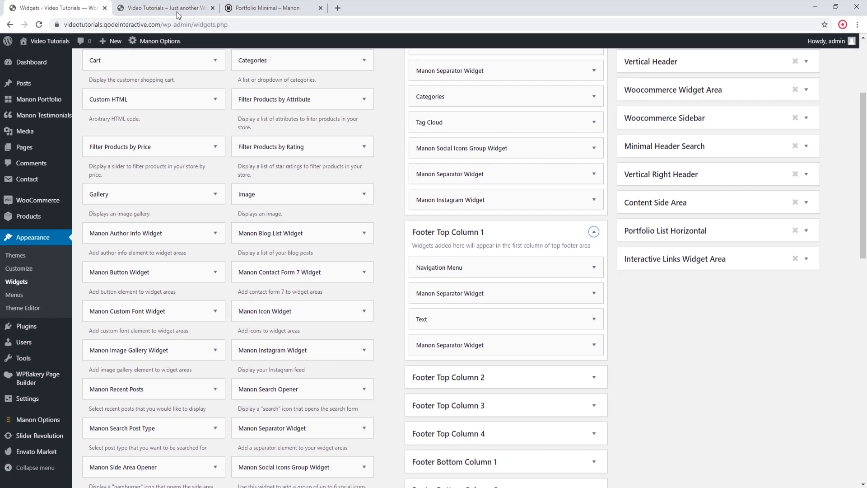
Step: Compare the Footer Top Column 1 widgets with the live homepage footer and review the last separator widget's settings
{"action": "left_click", "coordinate": [178, 13]}
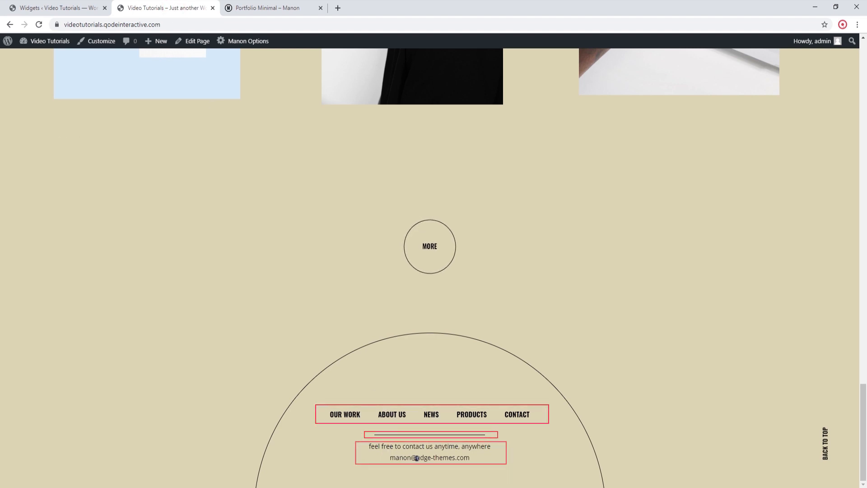
{"action": "left_click", "coordinate": [64, 8]}
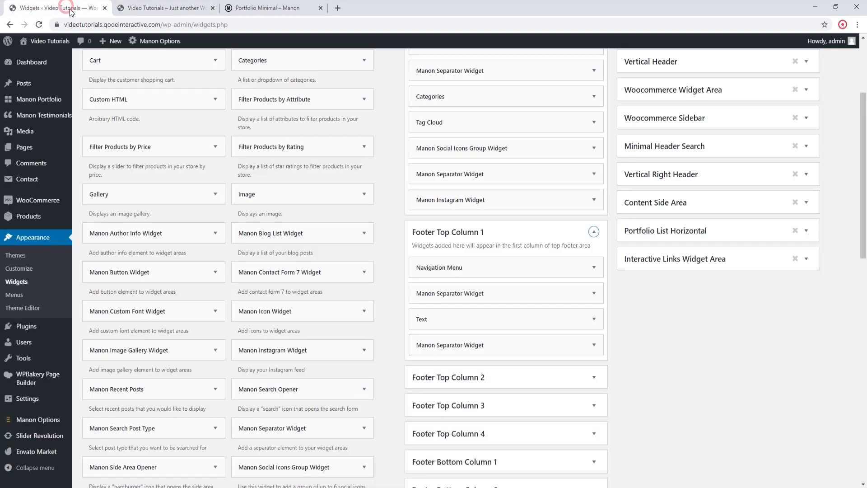
{"action": "left_click", "coordinate": [588, 347]}
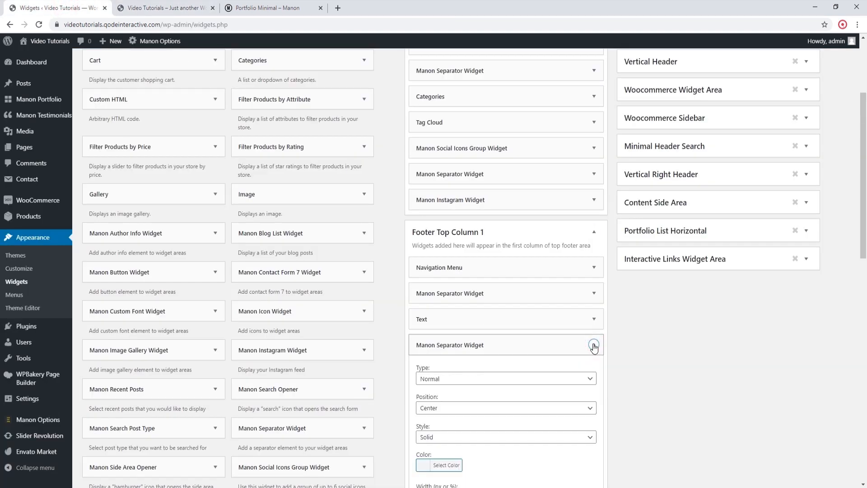
{"action": "scroll", "coordinate": [490, 397], "scroll_direction": "down", "scroll_amount": 1}
{"action": "scroll", "coordinate": [490, 398], "scroll_direction": "down", "scroll_amount": 1}
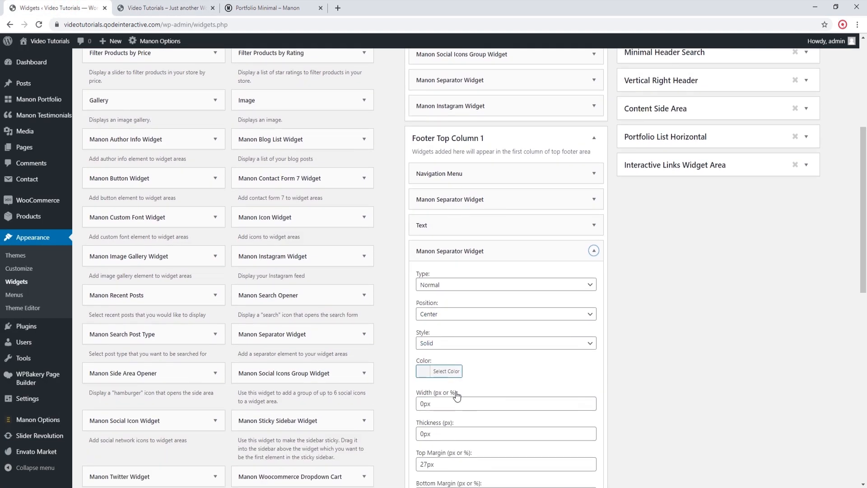
{"action": "left_click", "coordinate": [593, 251]}
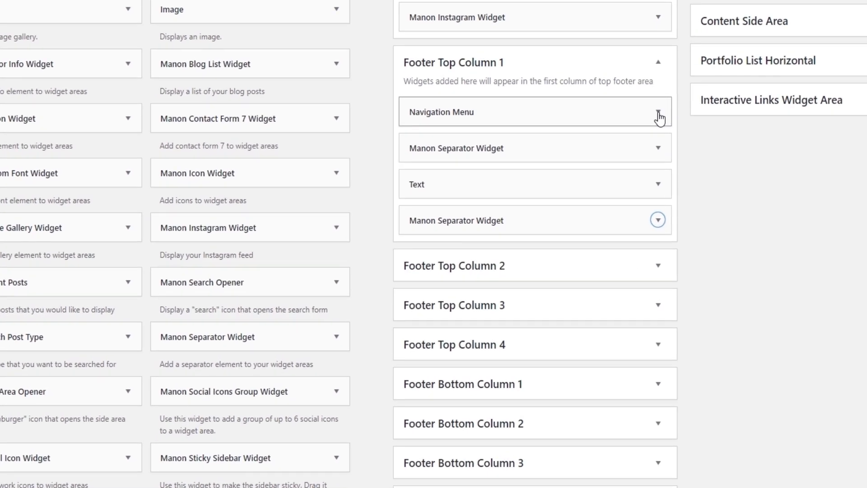
Step: Keep Footer Custom Menu selected in Footer Top Column 1's Navigation Menu widget, and view that menu's structure on the Menus page
{"action": "left_click", "coordinate": [659, 113]}
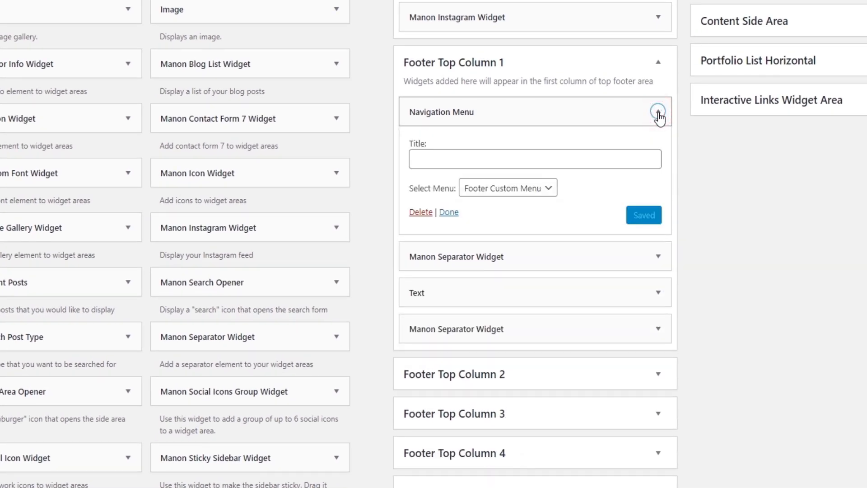
{"action": "left_click", "coordinate": [553, 193]}
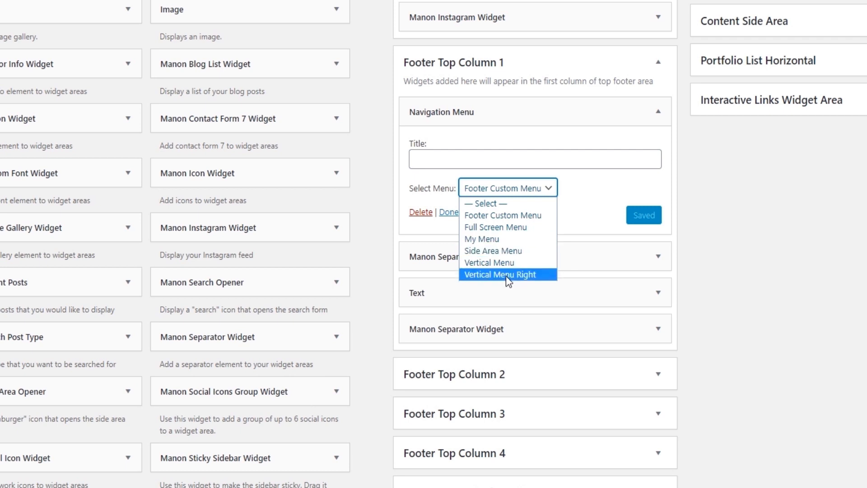
{"action": "left_click", "coordinate": [502, 215]}
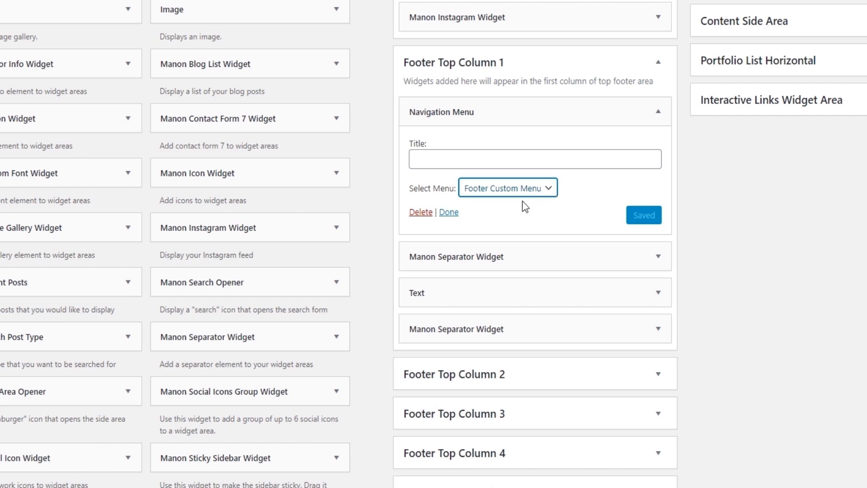
{"action": "left_click", "coordinate": [449, 212]}
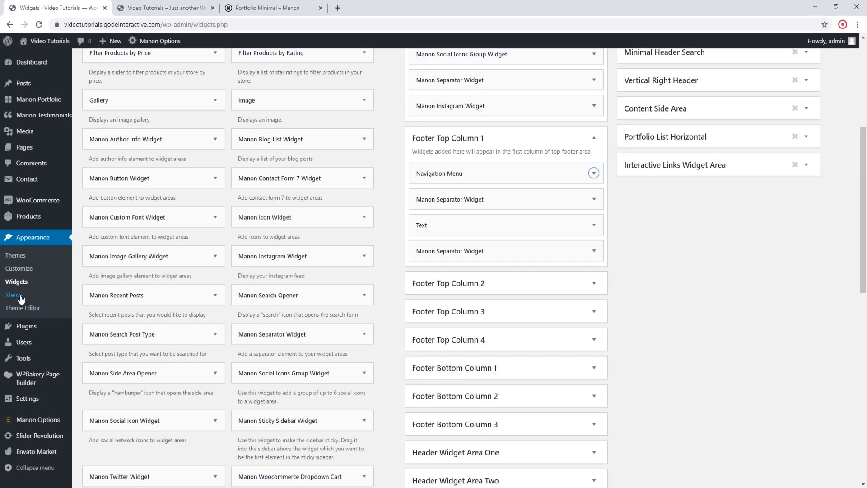
{"action": "left_click", "coordinate": [21, 297]}
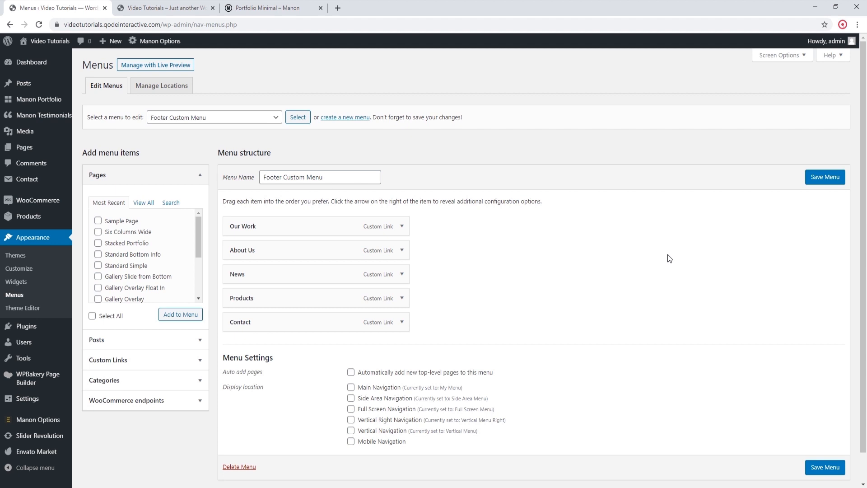
Step: Replace the linked e-mail address in Footer Top Column 1's Text widget with a plain contact e-mail, save it and collapse the widget
{"action": "left_click", "coordinate": [23, 281]}
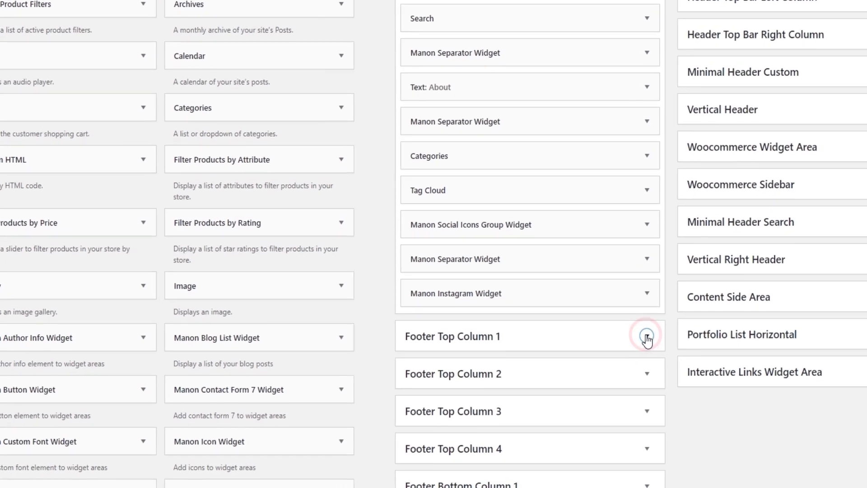
{"action": "left_click", "coordinate": [594, 372]}
{"action": "scroll", "coordinate": [610, 343], "scroll_direction": "down", "scroll_amount": 1}
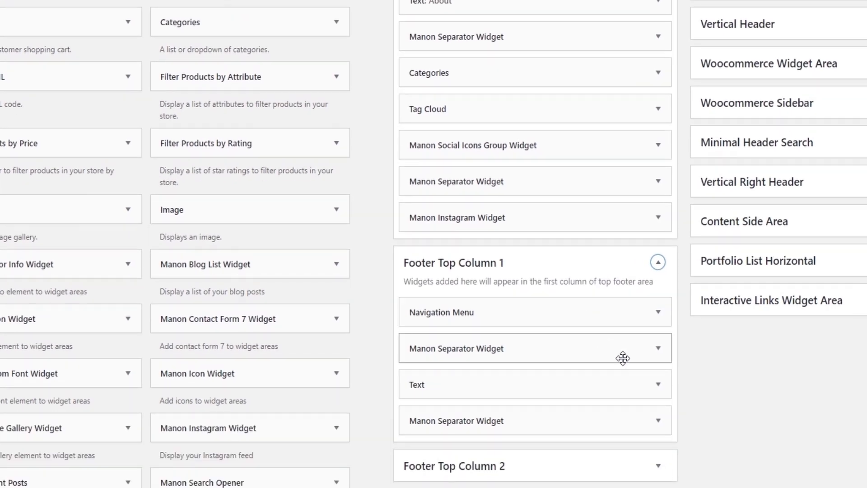
{"action": "left_click", "coordinate": [658, 383]}
{"action": "scroll", "coordinate": [548, 335], "scroll_direction": "down", "scroll_amount": 4}
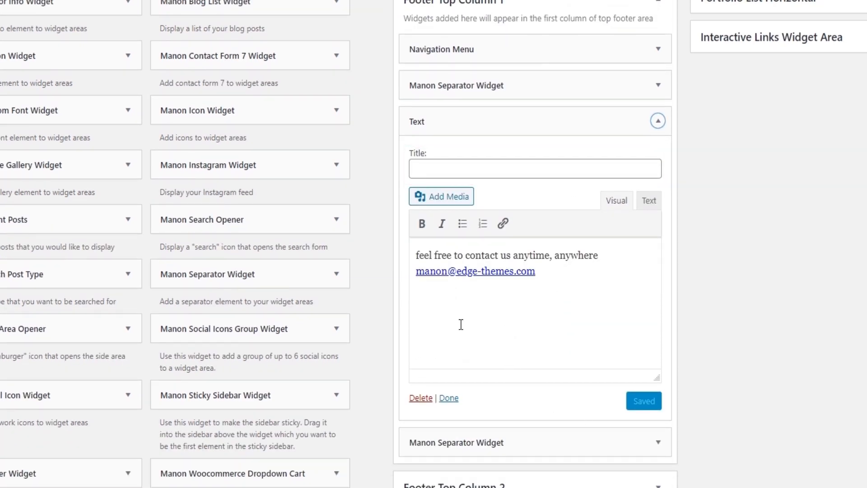
{"action": "left_click_drag", "start_coordinate": [416, 272], "coordinate": [547, 270]}
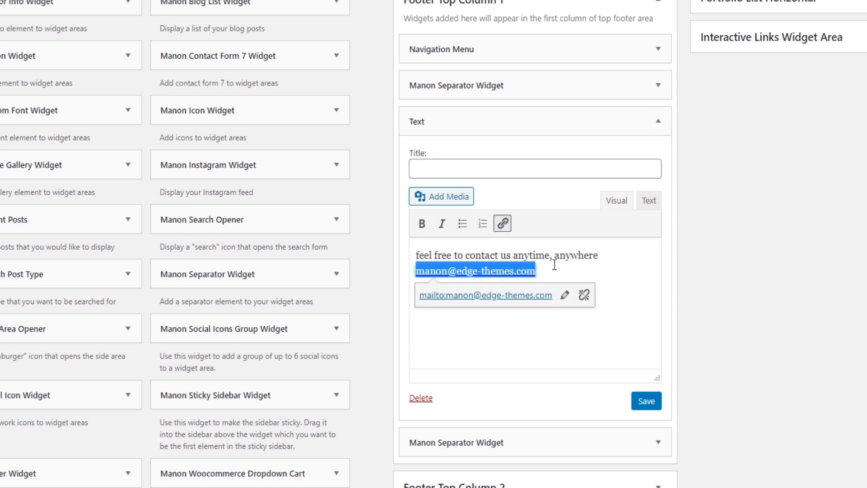
{"action": "key", "text": "BackSpace"}
{"action": "type", "text": "email@website.com"}
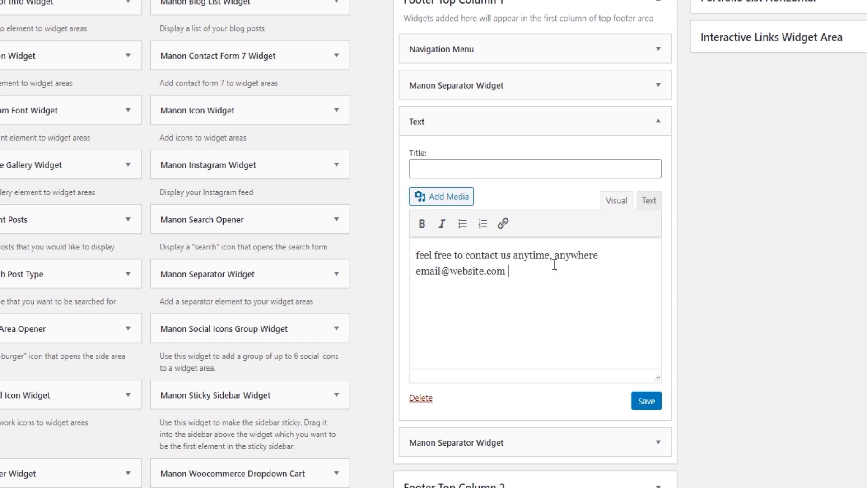
{"action": "left_click", "coordinate": [648, 404]}
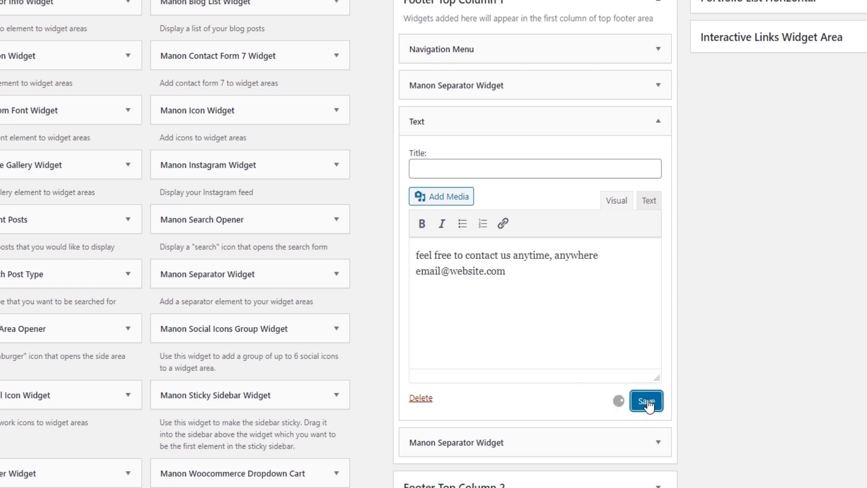
{"action": "left_click", "coordinate": [448, 398]}
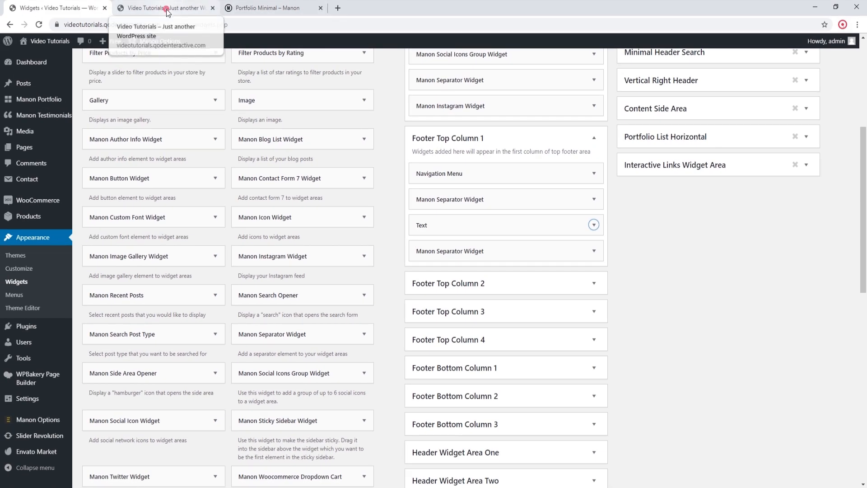
Step: Reload the live homepage, check the footer's contact text and test the Back To Top link
{"action": "left_click", "coordinate": [167, 12]}
{"action": "left_click", "coordinate": [39, 24]}
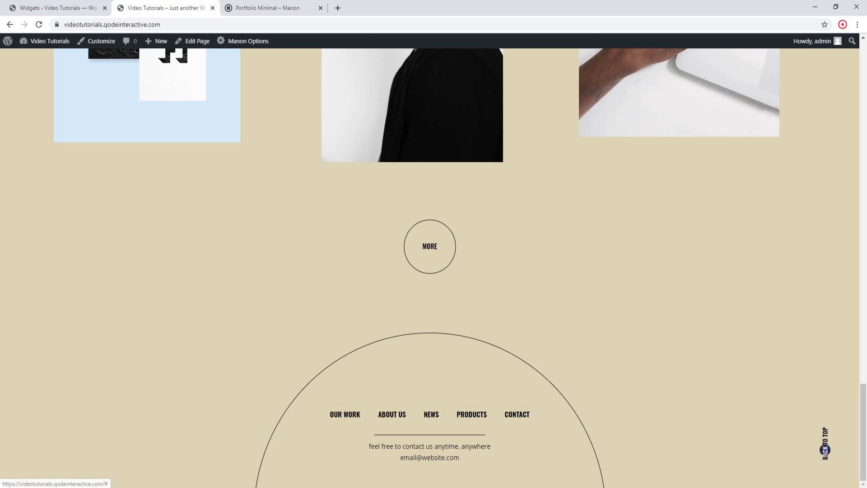
{"action": "left_click", "coordinate": [825, 451]}
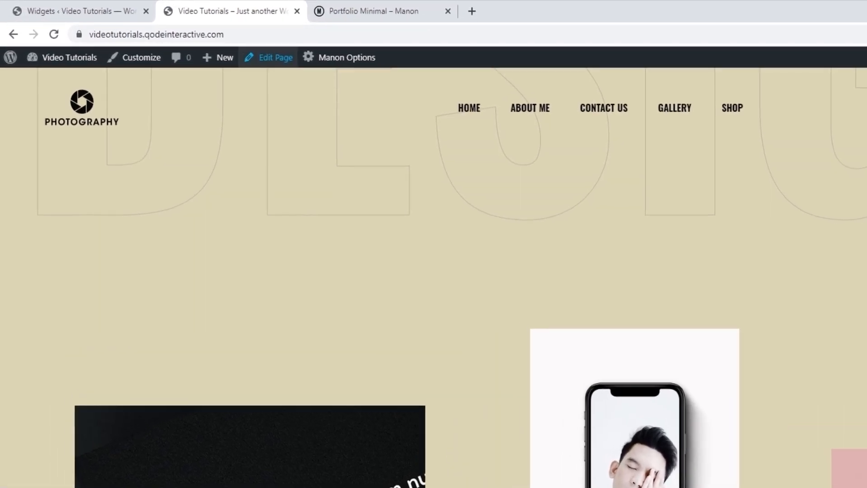
Step: Open the homepage for editing and keep its Show "Back To Top Button" option at Default
{"action": "left_click", "coordinate": [193, 41]}
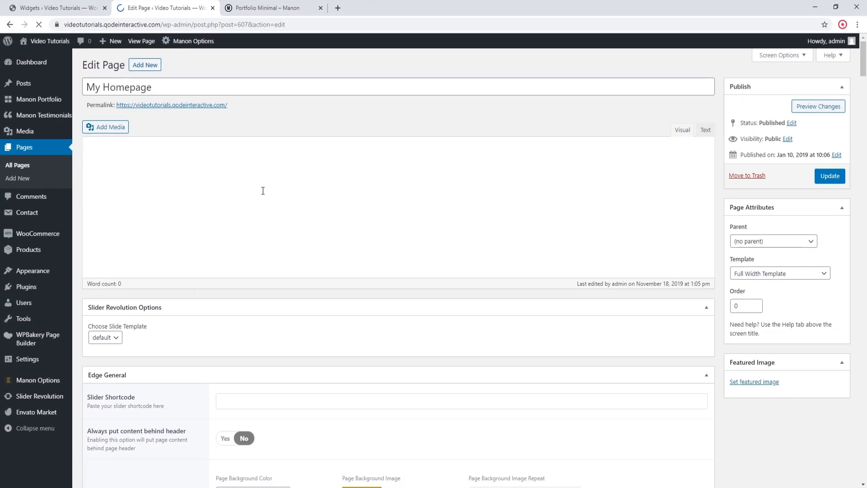
{"action": "scroll", "coordinate": [263, 187], "scroll_direction": "down", "scroll_amount": 6}
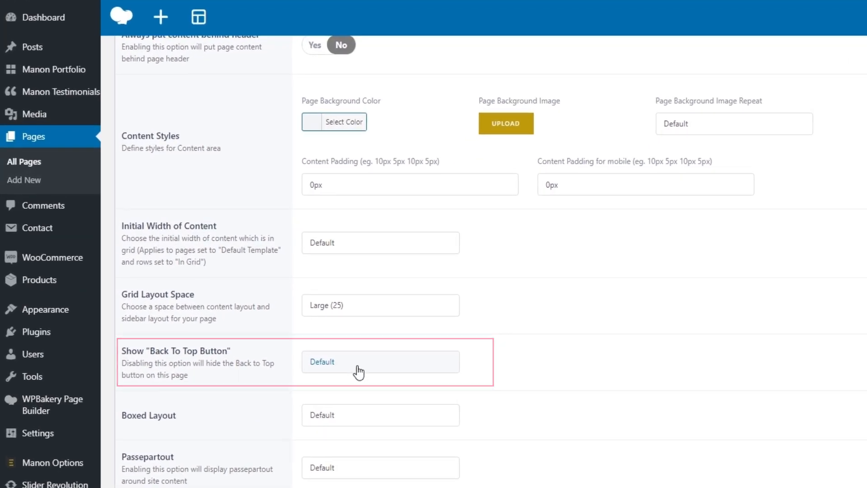
{"action": "left_click", "coordinate": [358, 367]}
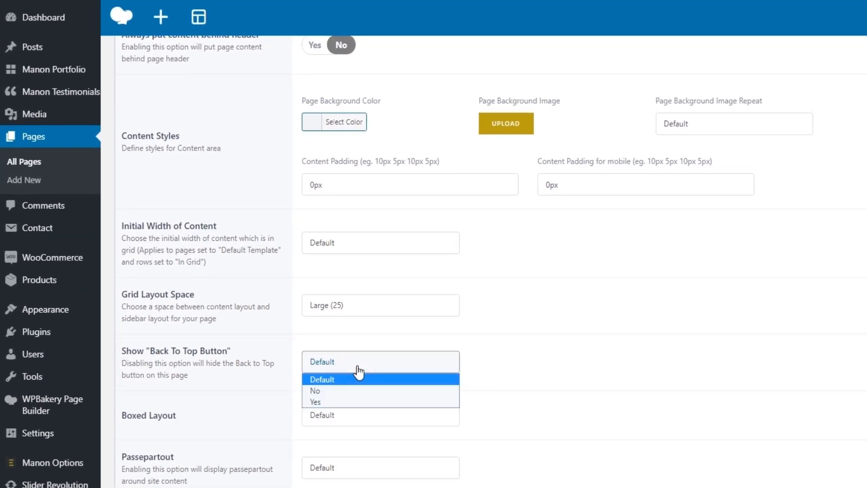
{"action": "left_click", "coordinate": [332, 381]}
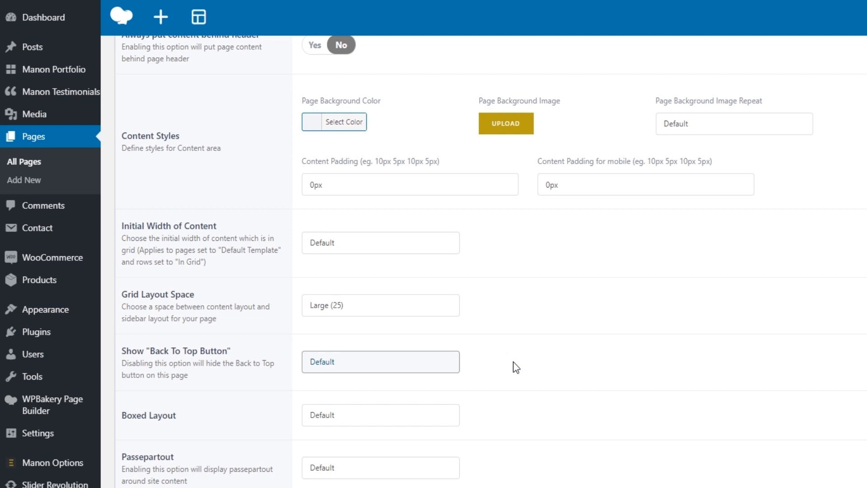
{"action": "scroll", "coordinate": [514, 357], "scroll_direction": "down", "scroll_amount": 3}
{"action": "mouse_move", "coordinate": [79, 344]}
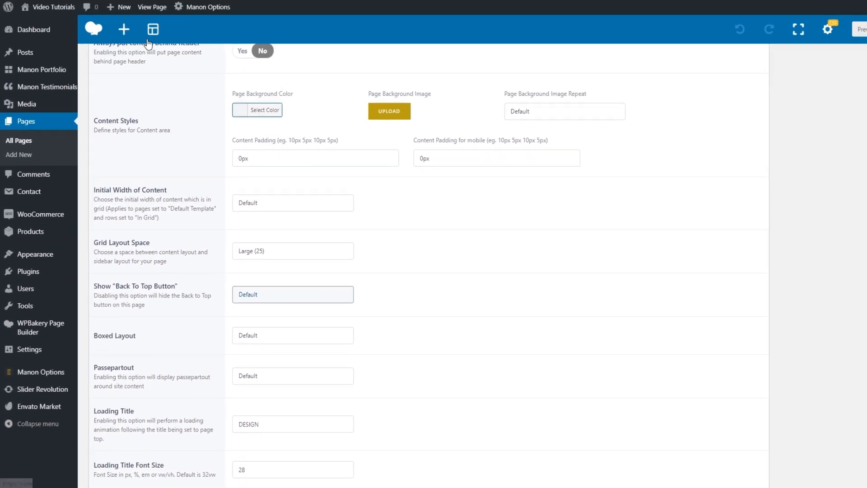
Step: Return to the live homepage, test the Back To Top link from the footer and look through the portfolio items again
{"action": "left_click", "coordinate": [56, 13]}
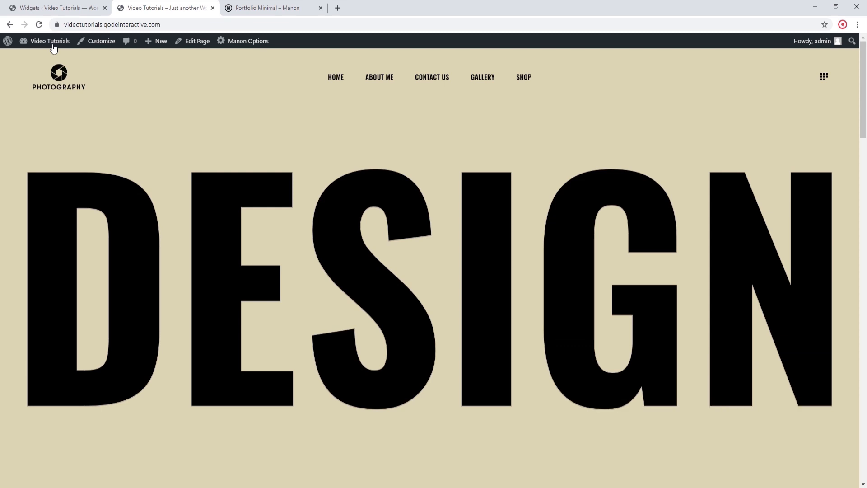
{"action": "scroll", "coordinate": [111, 145], "scroll_direction": "down", "scroll_amount": 5}
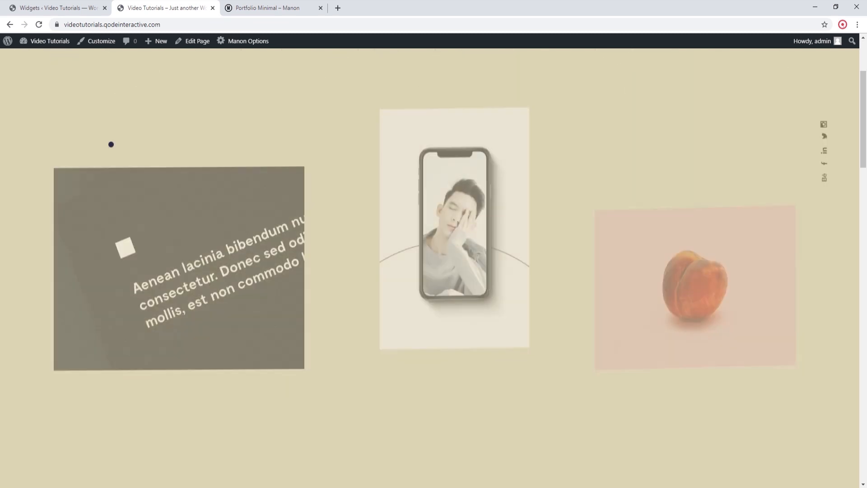
{"action": "scroll", "coordinate": [111, 145], "scroll_direction": "down", "scroll_amount": 10}
{"action": "scroll", "coordinate": [113, 144], "scroll_direction": "down", "scroll_amount": 15}
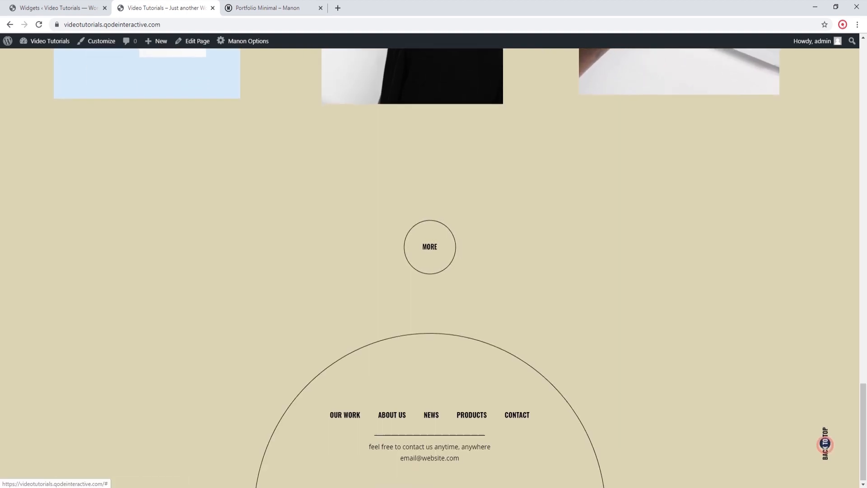
{"action": "left_click", "coordinate": [823, 434]}
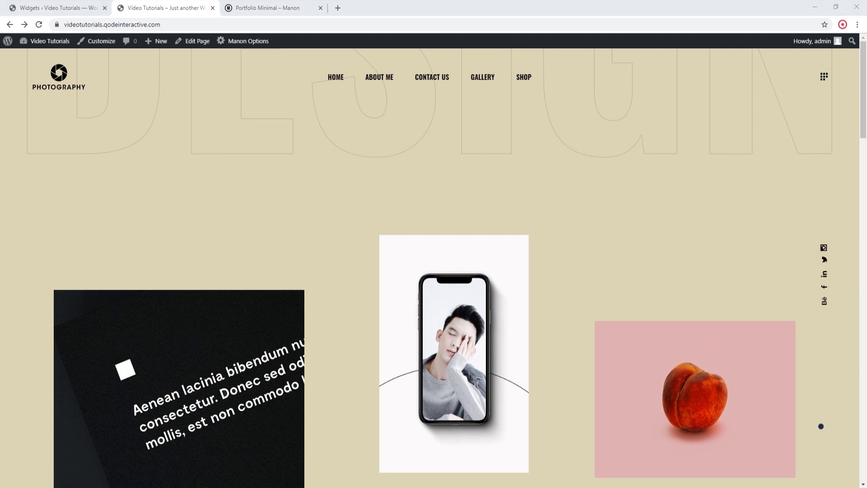
{"action": "scroll", "coordinate": [821, 426], "scroll_direction": "down", "scroll_amount": 6}
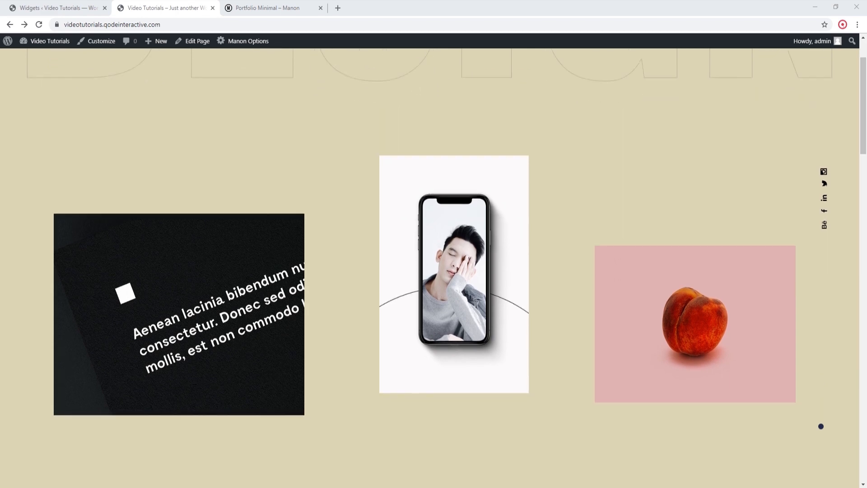
{"action": "scroll", "coordinate": [821, 427], "scroll_direction": "down", "scroll_amount": 14}
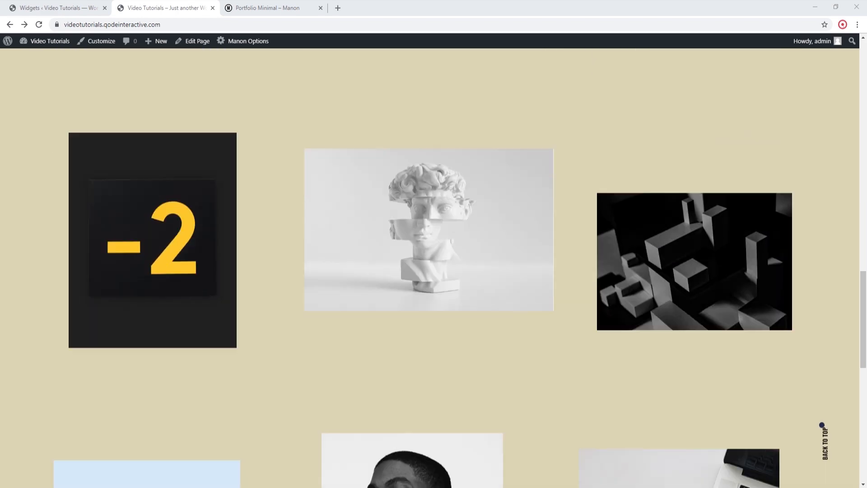
{"action": "scroll", "coordinate": [821, 426], "scroll_direction": "down", "scroll_amount": 4}
{"action": "scroll", "coordinate": [822, 424], "scroll_direction": "up", "scroll_amount": 2}
{"action": "scroll", "coordinate": [823, 424], "scroll_direction": "up", "scroll_amount": 10}
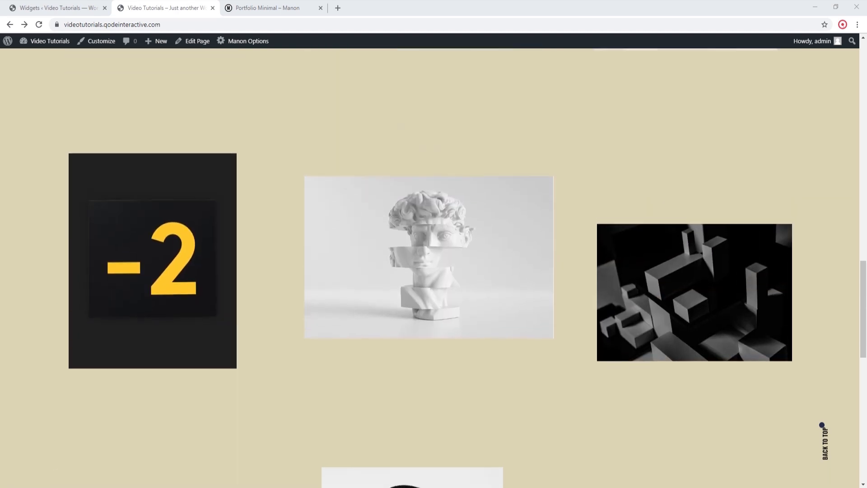
Step: Open the White&Black portfolio item from the live homepage and look through its images and project details
{"action": "scroll", "coordinate": [823, 424], "scroll_direction": "up", "scroll_amount": 9}
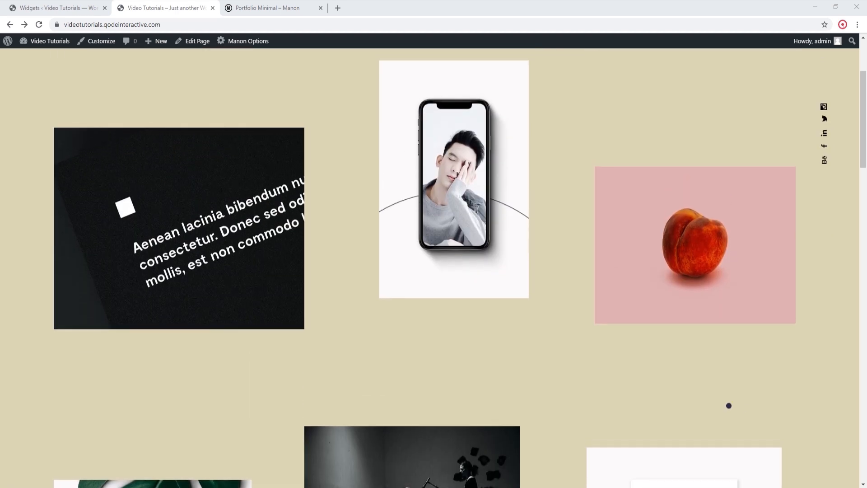
{"action": "left_click", "coordinate": [109, 213]}
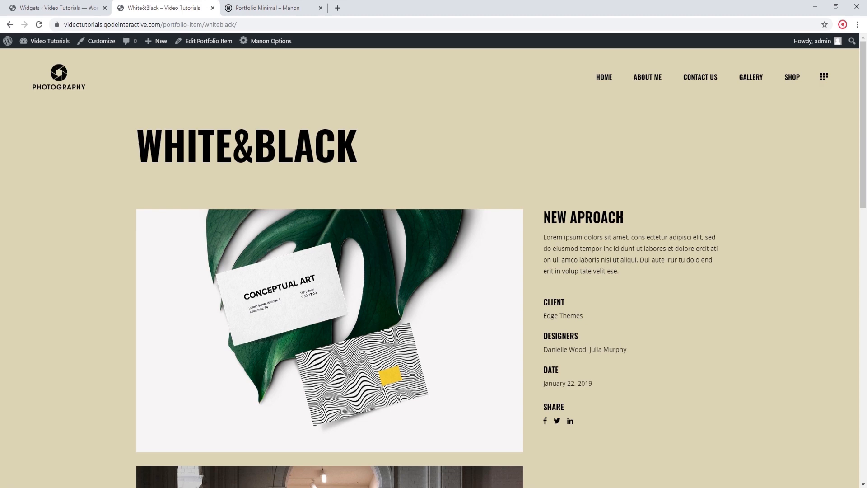
{"action": "scroll", "coordinate": [434, 267], "scroll_direction": "down", "scroll_amount": 5}
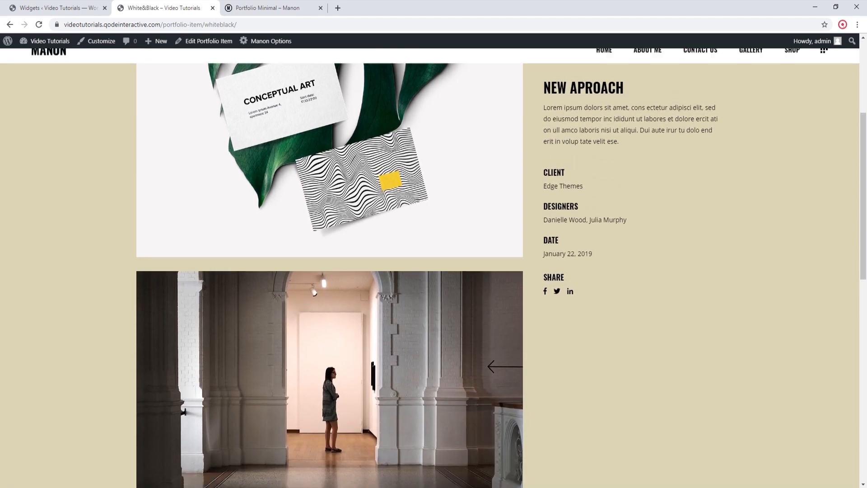
{"action": "scroll", "coordinate": [96, 219], "scroll_direction": "down", "scroll_amount": 6}
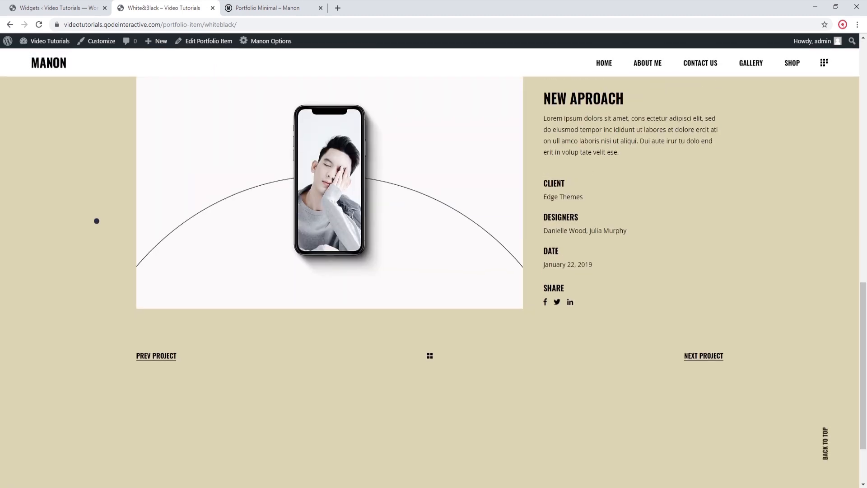
{"action": "scroll", "coordinate": [96, 221], "scroll_direction": "up", "scroll_amount": 4}
{"action": "scroll", "coordinate": [96, 221], "scroll_direction": "up", "scroll_amount": 7}
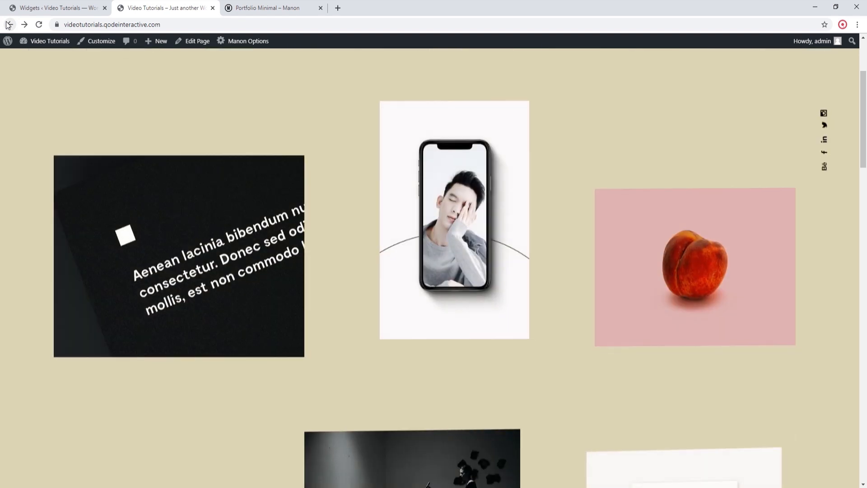
Step: From the homepage, open the Think Big portfolio item, browse its image slider and return to the homepage
{"action": "left_click", "coordinate": [504, 200]}
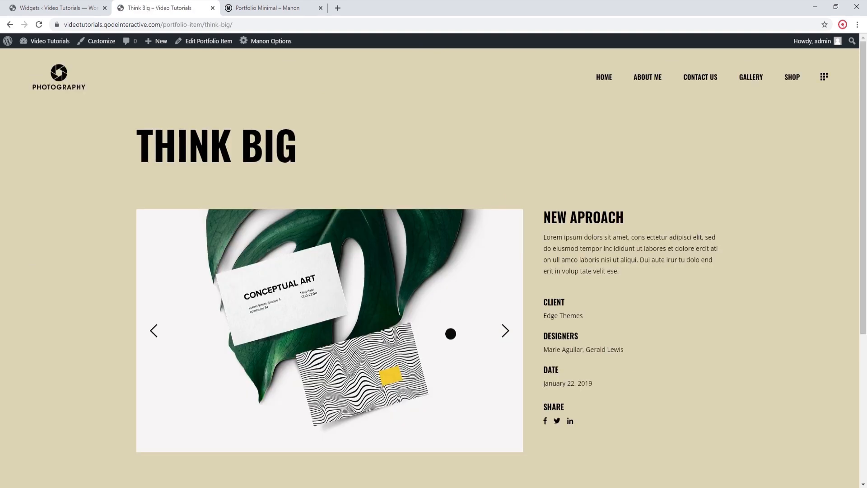
{"action": "left_click", "coordinate": [507, 330]}
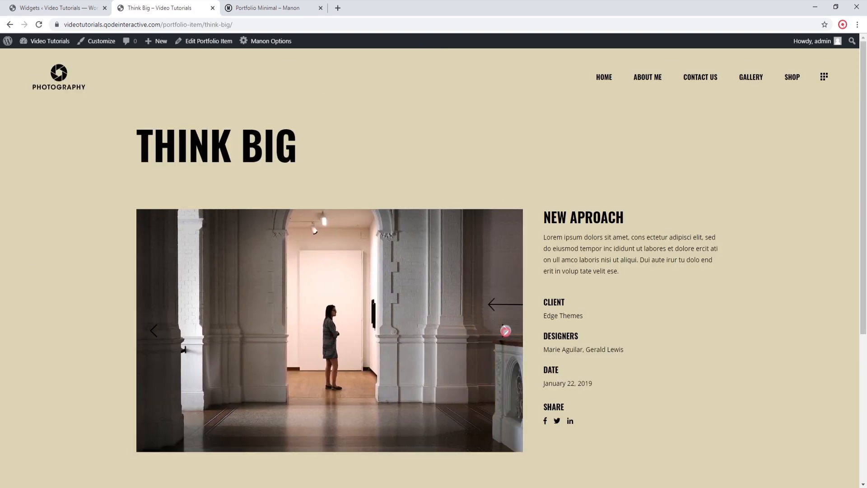
{"action": "left_click", "coordinate": [507, 332]}
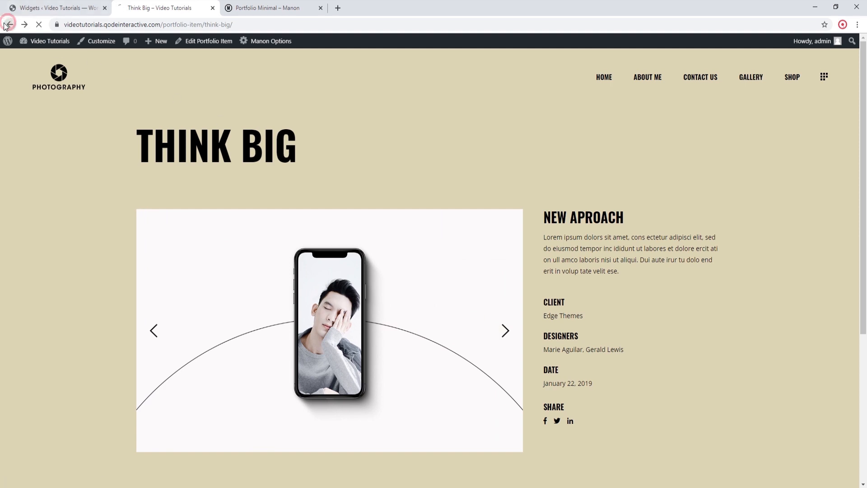
{"action": "mouse_move", "coordinate": [36, 40]}
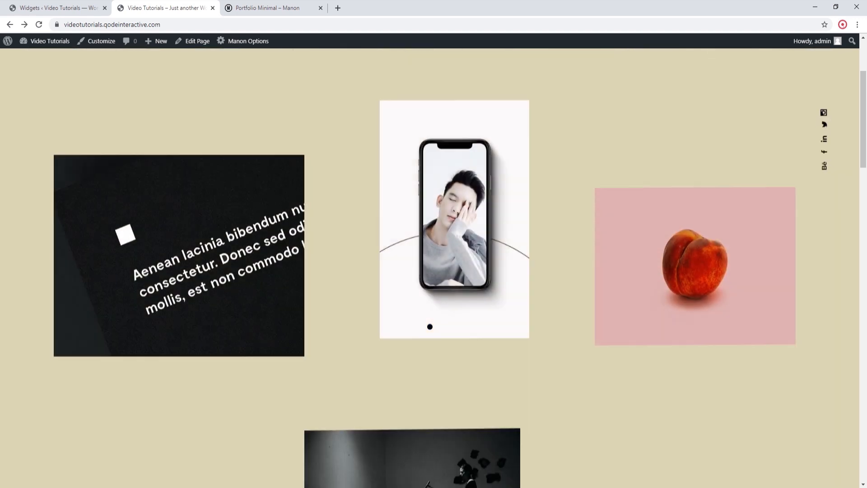
Step: Open the Follow Your Passion portfolio item, look through its large images and project details, and return to the homepage
{"action": "left_click", "coordinate": [645, 266]}
{"action": "scroll", "coordinate": [646, 267], "scroll_direction": "down", "scroll_amount": 10}
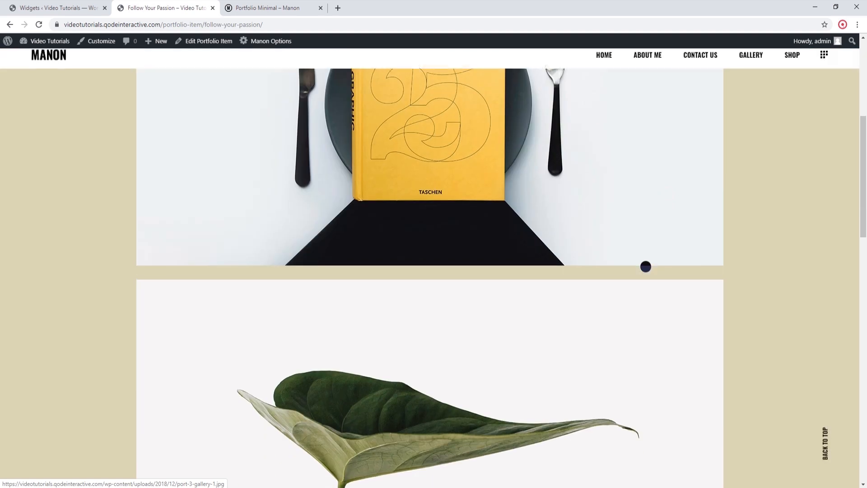
{"action": "scroll", "coordinate": [646, 267], "scroll_direction": "down", "scroll_amount": 10}
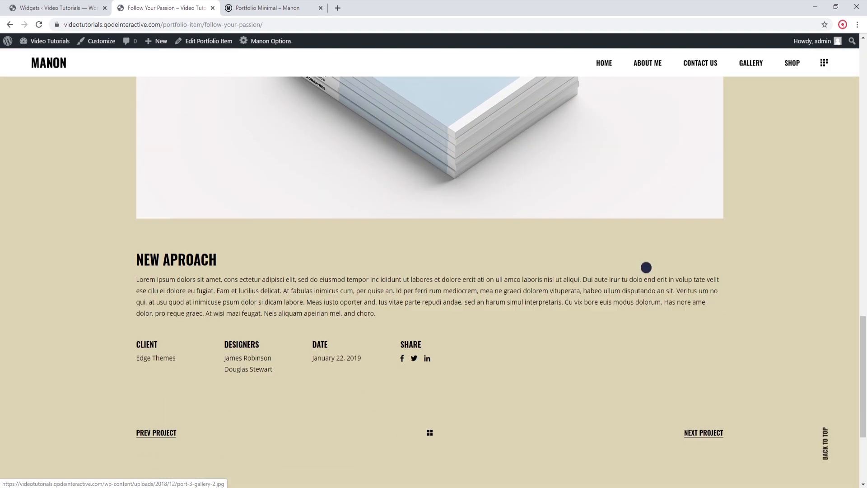
{"action": "left_click", "coordinate": [9, 24]}
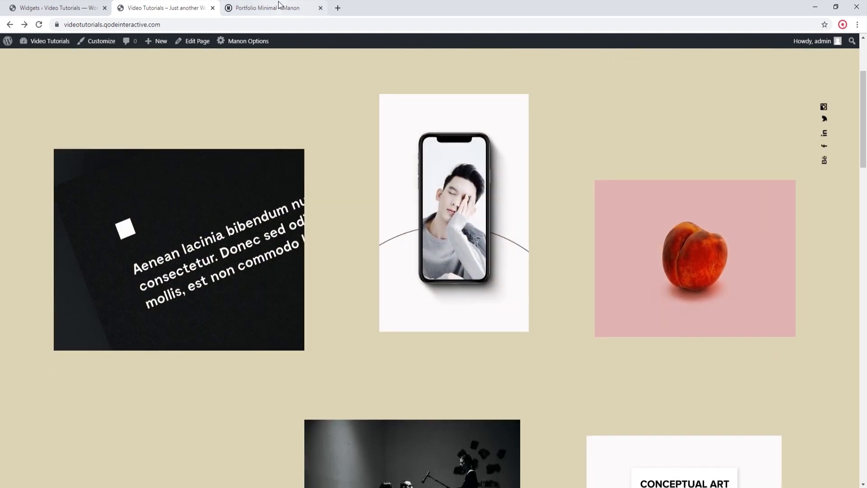
Step: Switch to the Manon demo site, open its Custom 1 portfolio single example and examine the whole page layout
{"action": "left_click", "coordinate": [275, 8]}
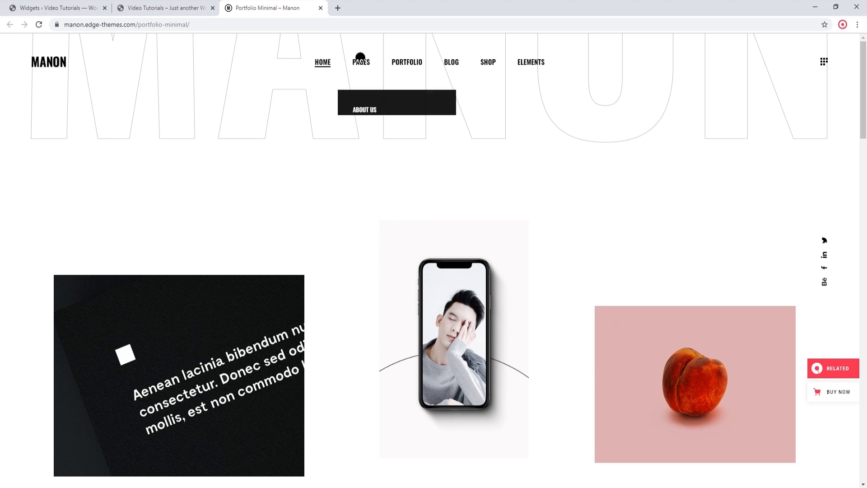
{"action": "mouse_move", "coordinate": [410, 65]}
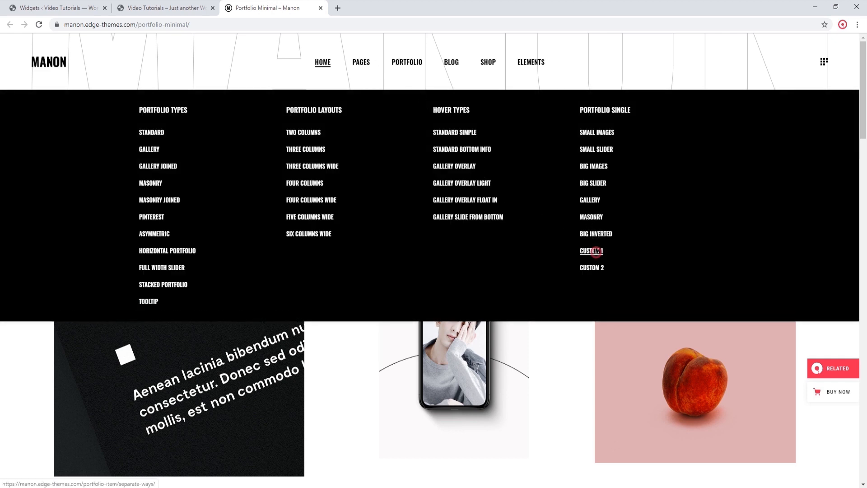
{"action": "left_click", "coordinate": [595, 251]}
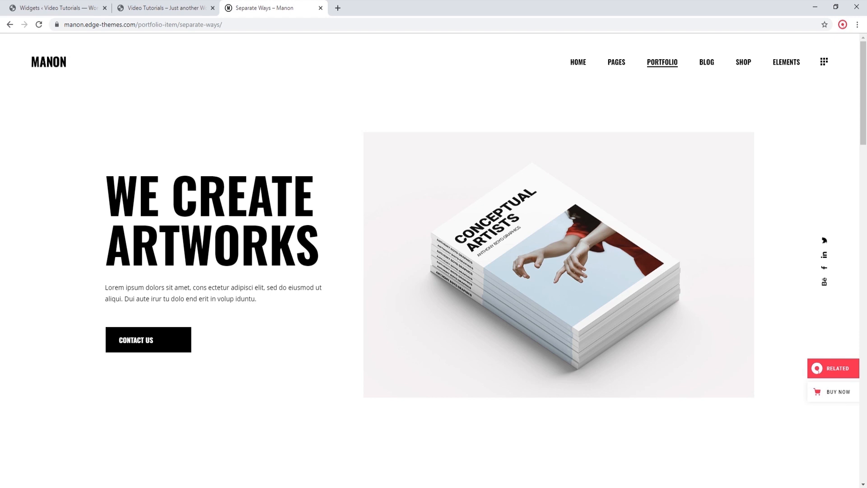
{"action": "scroll", "coordinate": [596, 254], "scroll_direction": "down", "scroll_amount": 15}
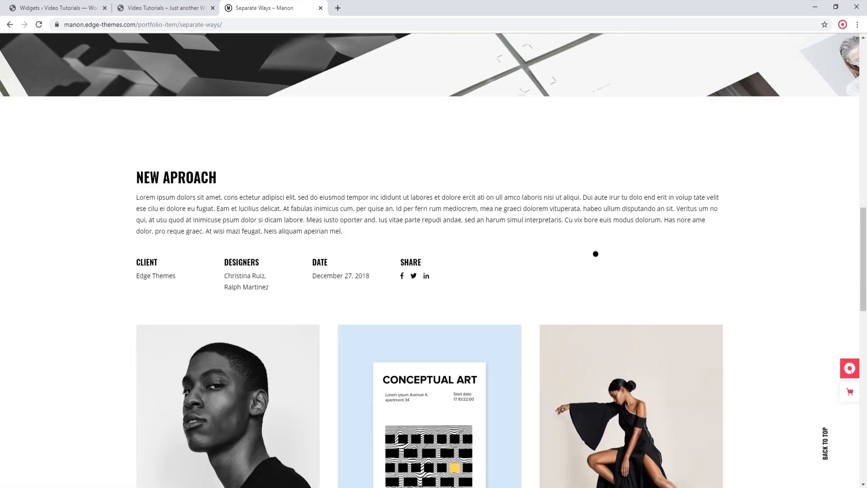
{"action": "scroll", "coordinate": [596, 254], "scroll_direction": "down", "scroll_amount": 15}
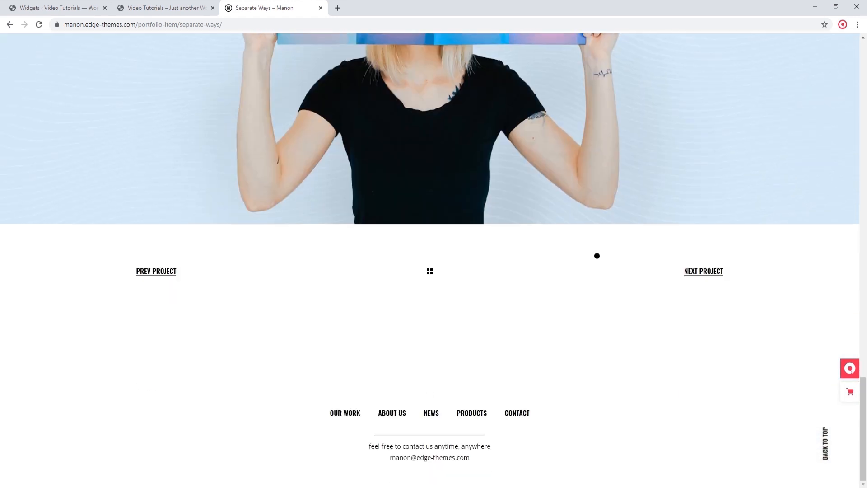
{"action": "scroll", "coordinate": [596, 258], "scroll_direction": "up", "scroll_amount": 15}
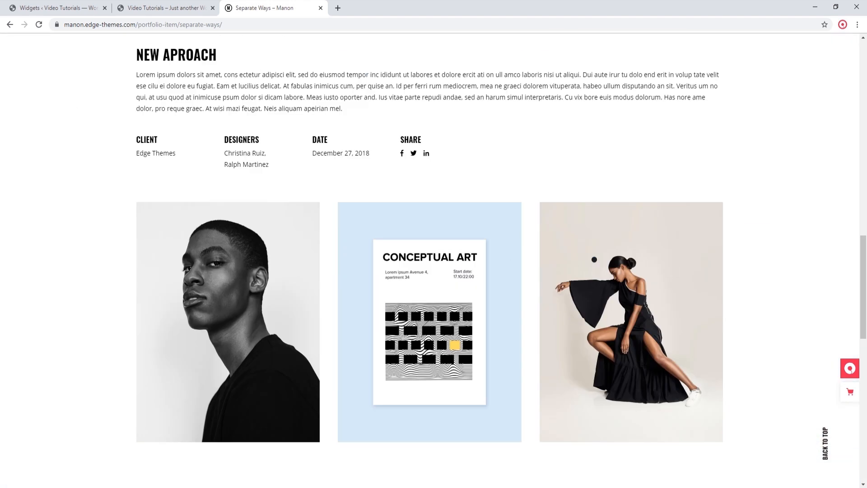
{"action": "scroll", "coordinate": [594, 260], "scroll_direction": "up", "scroll_amount": 8}
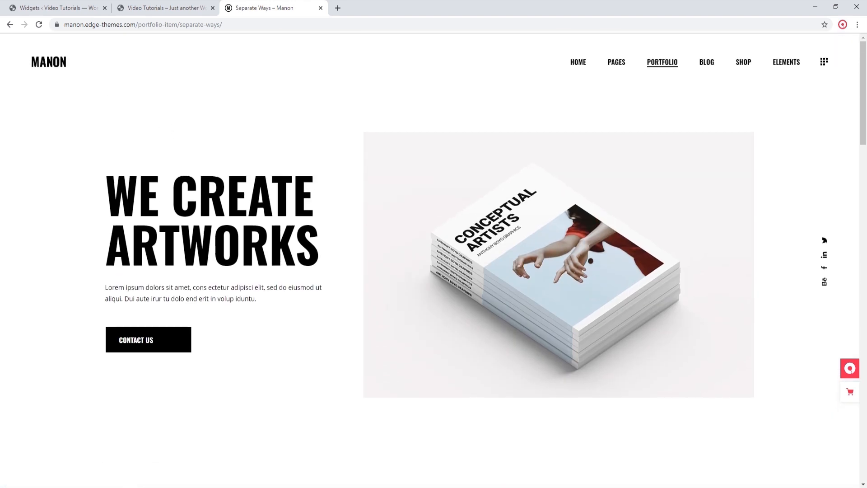
Step: Open the demo's Custom 2 portfolio single example, examine its layout and go to the demo's main homepage
{"action": "mouse_move", "coordinate": [659, 68]}
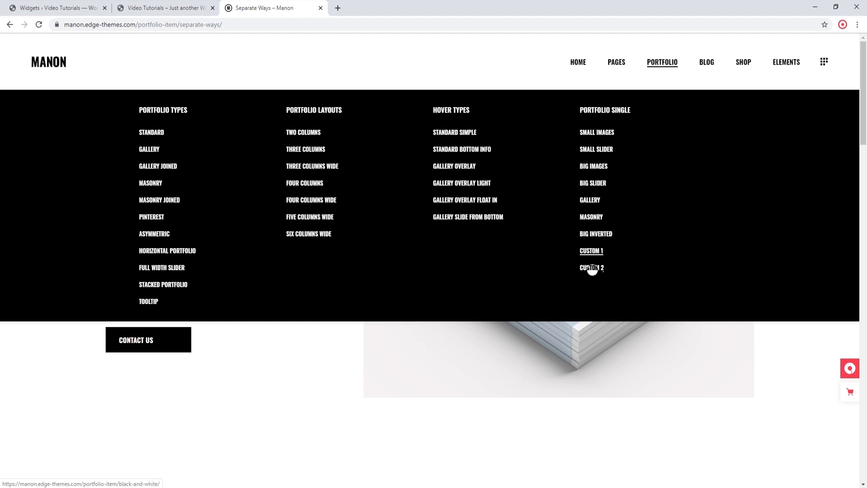
{"action": "left_click", "coordinate": [594, 268]}
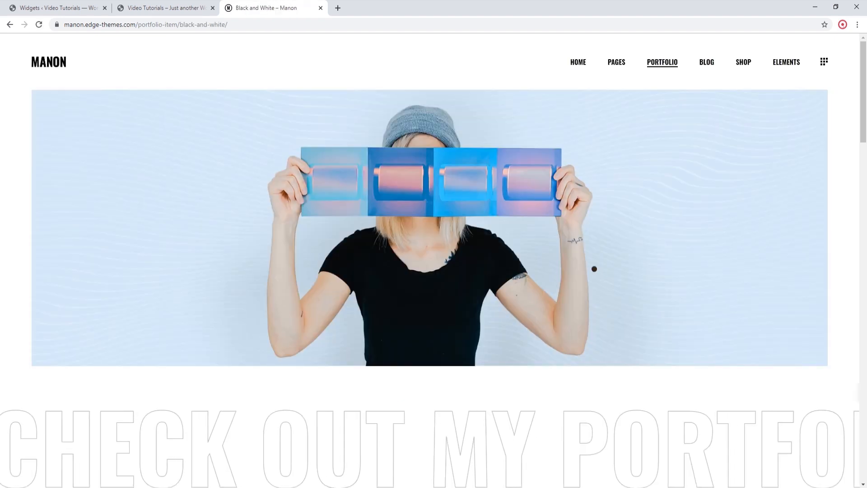
{"action": "scroll", "coordinate": [575, 268], "scroll_direction": "down", "scroll_amount": 4}
{"action": "scroll", "coordinate": [575, 269], "scroll_direction": "down", "scroll_amount": 20}
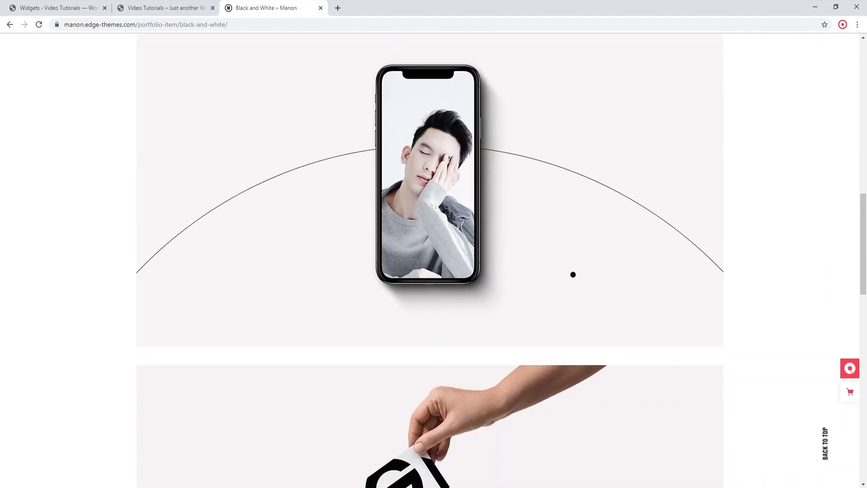
{"action": "scroll", "coordinate": [572, 275], "scroll_direction": "down", "scroll_amount": 5}
{"action": "scroll", "coordinate": [572, 277], "scroll_direction": "up", "scroll_amount": 15}
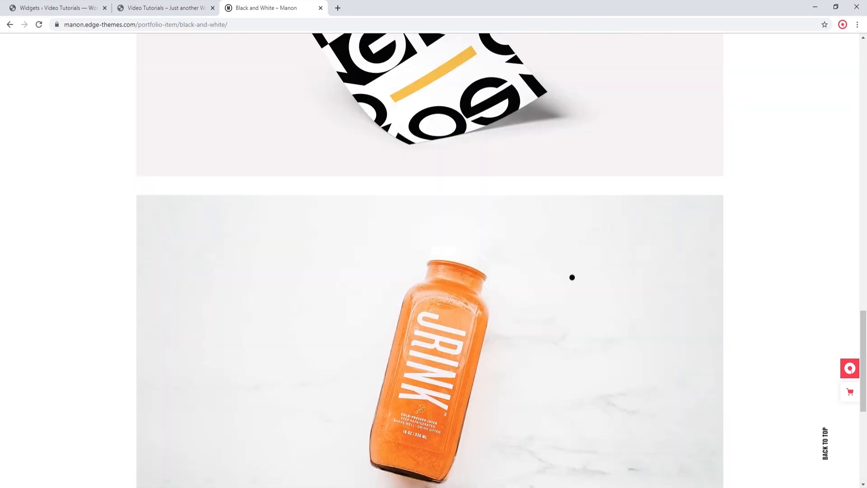
{"action": "scroll", "coordinate": [572, 278], "scroll_direction": "up", "scroll_amount": 15}
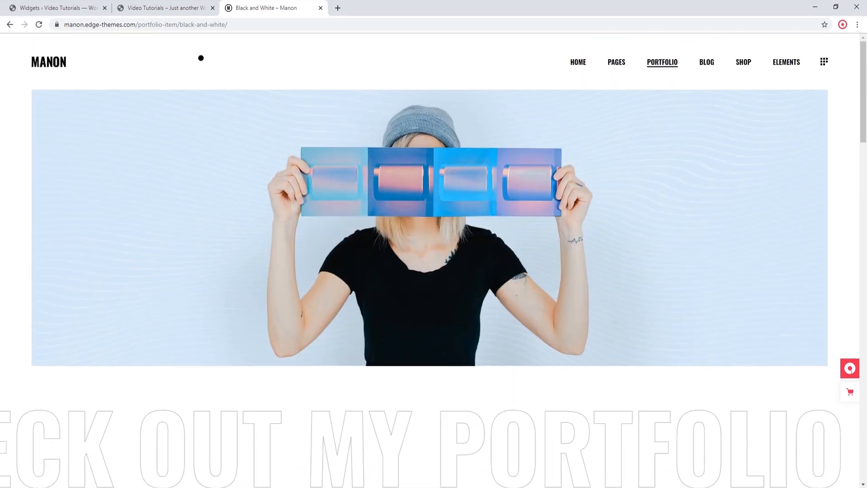
{"action": "left_click", "coordinate": [59, 62]}
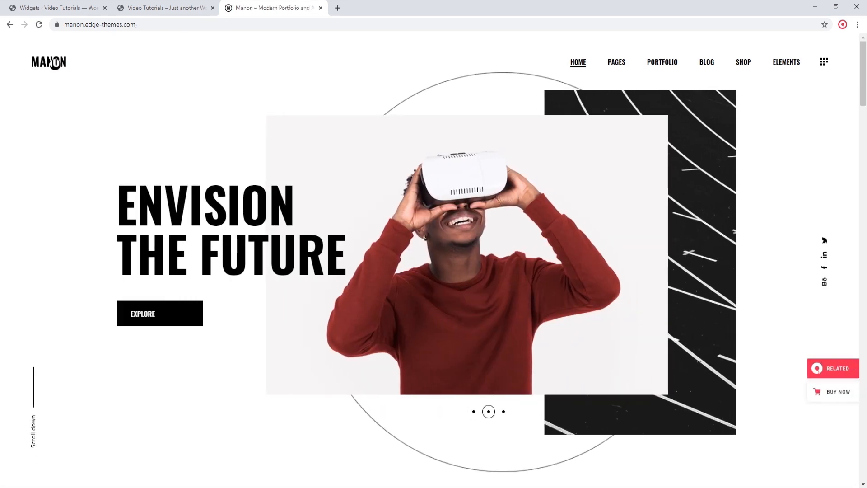
Step: Open the site's homepage for editing, review the Portfolio List element's General settings and close them without changes
{"action": "left_click", "coordinate": [131, 10]}
{"action": "left_click", "coordinate": [192, 41]}
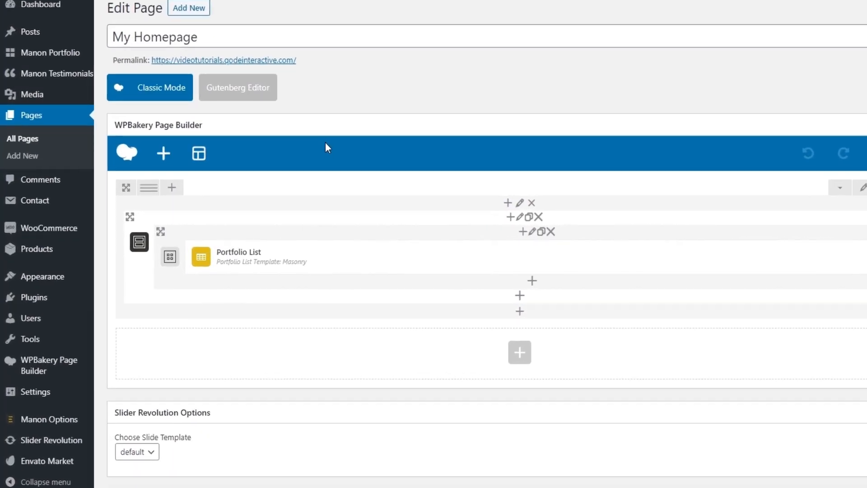
{"action": "mouse_move", "coordinate": [296, 253]}
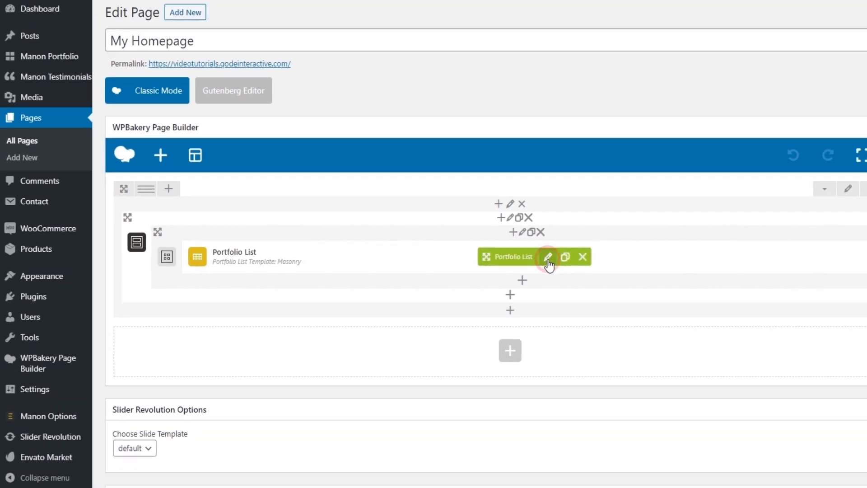
{"action": "left_click", "coordinate": [599, 258]}
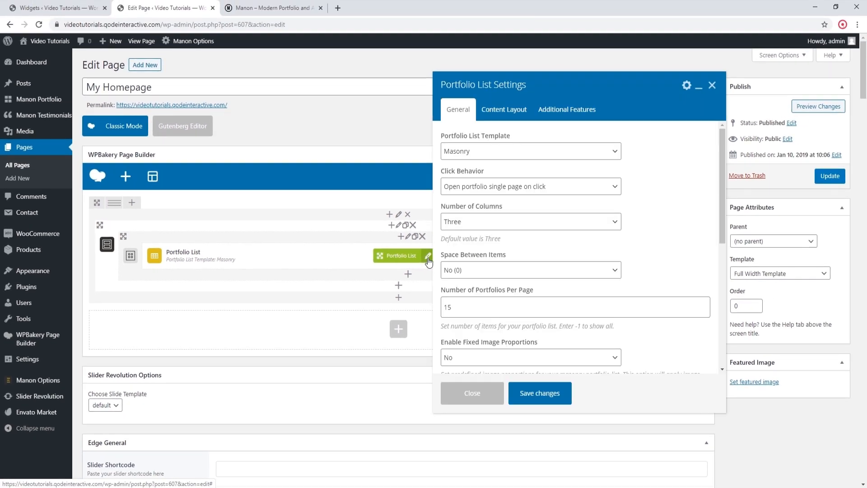
{"action": "scroll", "coordinate": [663, 214], "scroll_direction": "down", "scroll_amount": 6}
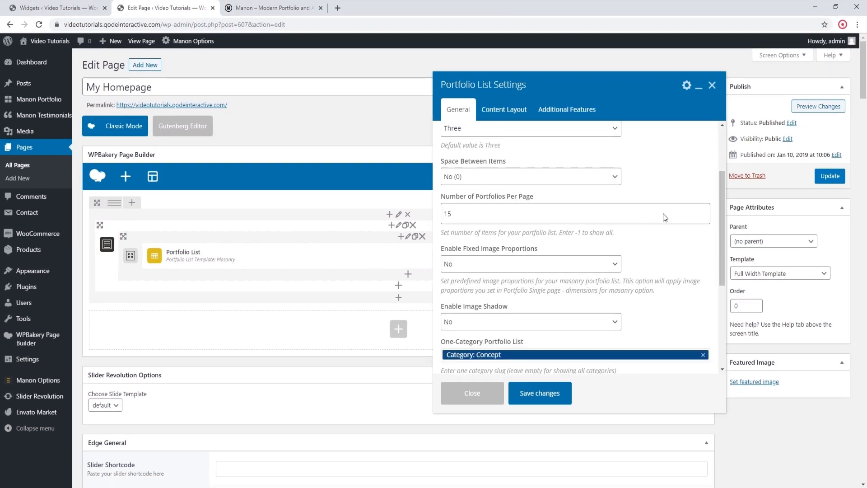
{"action": "scroll", "coordinate": [664, 219], "scroll_direction": "down", "scroll_amount": 4}
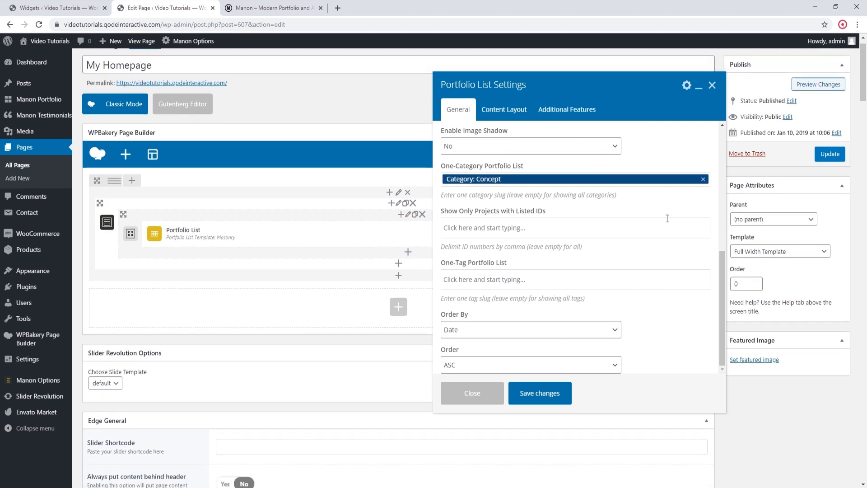
{"action": "scroll", "coordinate": [666, 219], "scroll_direction": "up", "scroll_amount": 4}
{"action": "scroll", "coordinate": [665, 219], "scroll_direction": "up", "scroll_amount": 4}
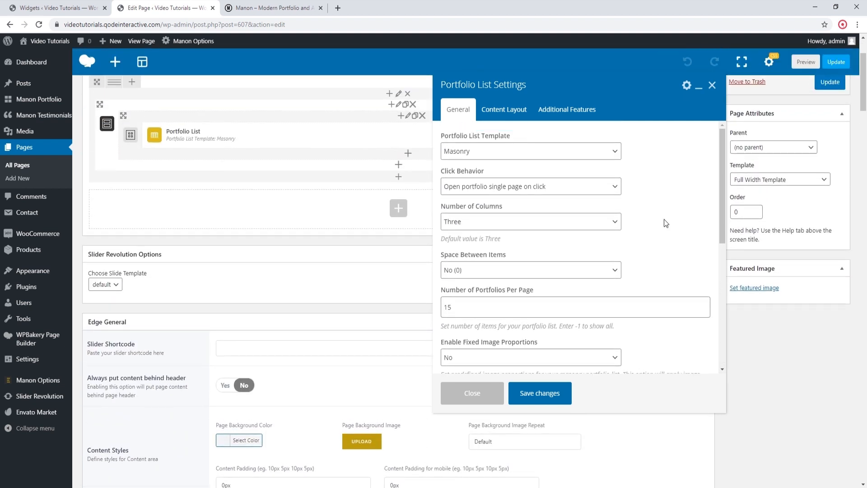
{"action": "left_click", "coordinate": [493, 389]}
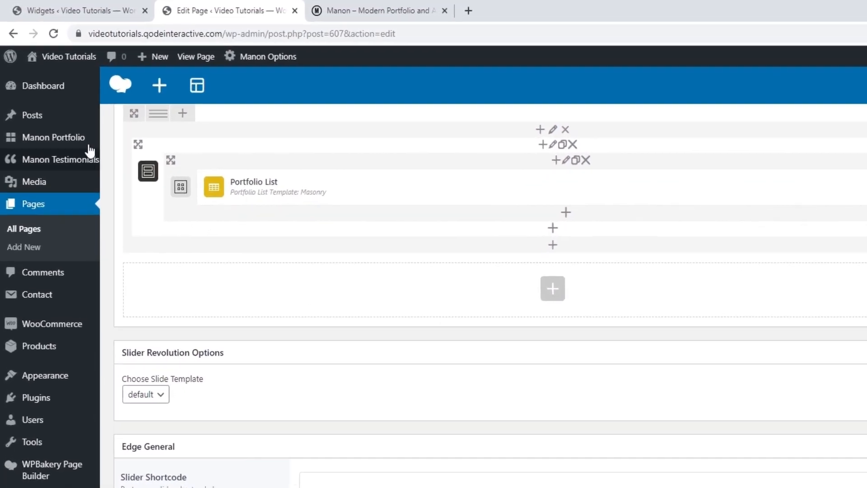
Step: Open the Portfolio Categories page and look through the existing categories and the form for adding one
{"action": "mouse_move", "coordinate": [67, 134]}
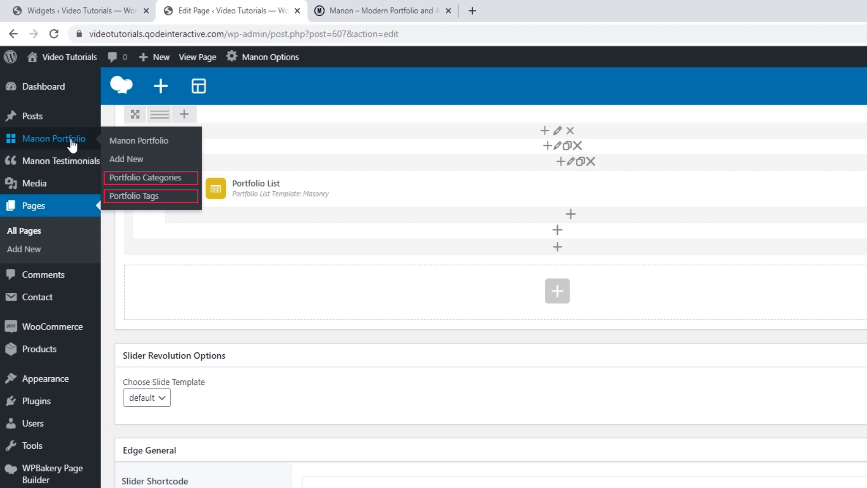
{"action": "left_click", "coordinate": [149, 177]}
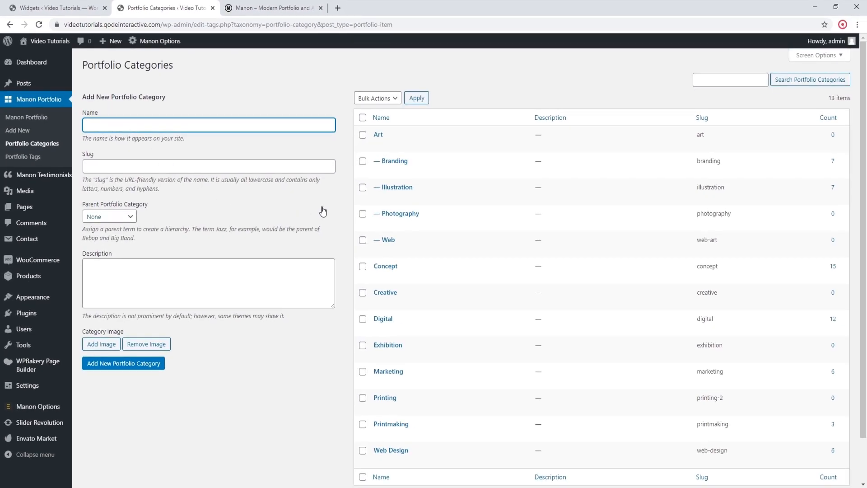
{"action": "scroll", "coordinate": [322, 211], "scroll_direction": "down", "scroll_amount": 1}
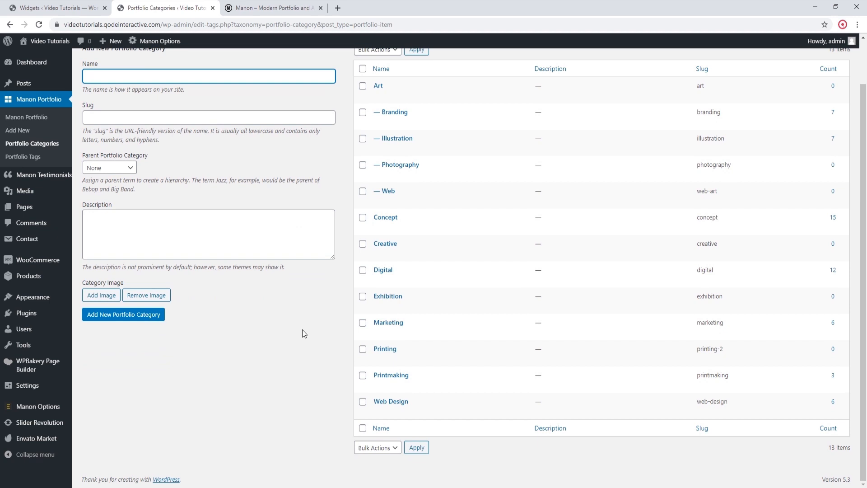
Step: Add a new top-level portfolio category named Fashion
{"action": "scroll", "coordinate": [303, 329], "scroll_direction": "up", "scroll_amount": 1}
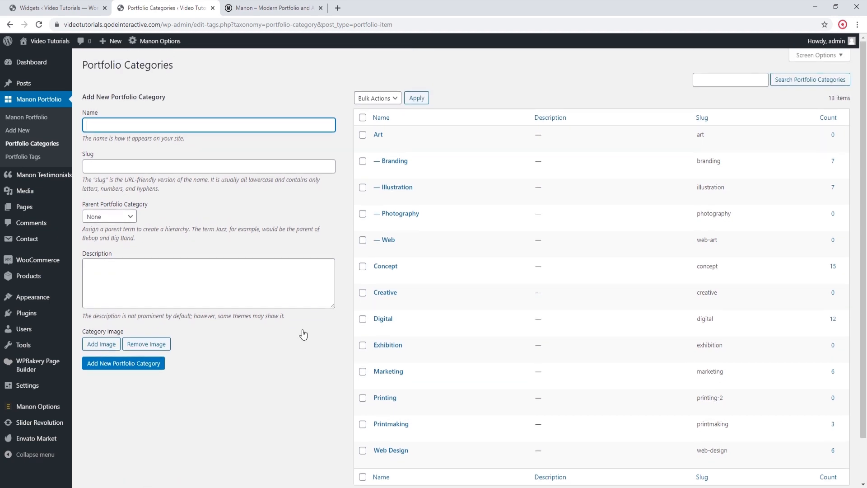
{"action": "scroll", "coordinate": [314, 331], "scroll_direction": "down", "scroll_amount": 1}
{"action": "scroll", "coordinate": [314, 331], "scroll_direction": "up", "scroll_amount": 1}
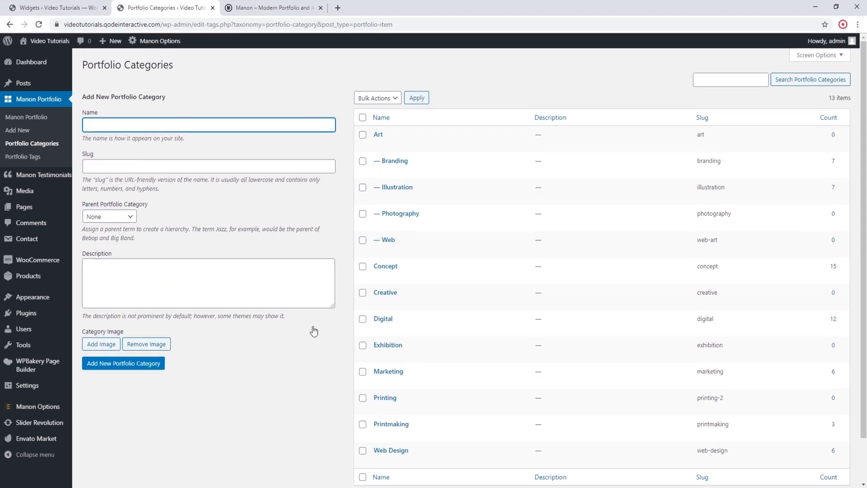
{"action": "left_click", "coordinate": [363, 293]}
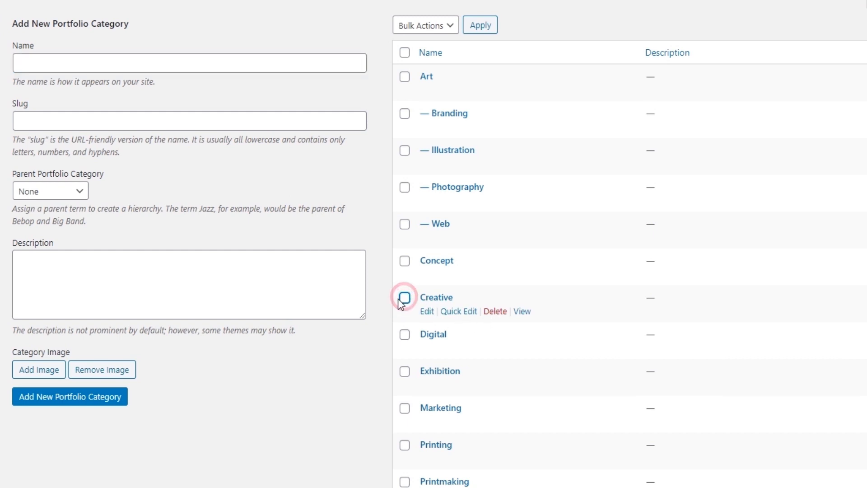
{"action": "left_click", "coordinate": [56, 62]}
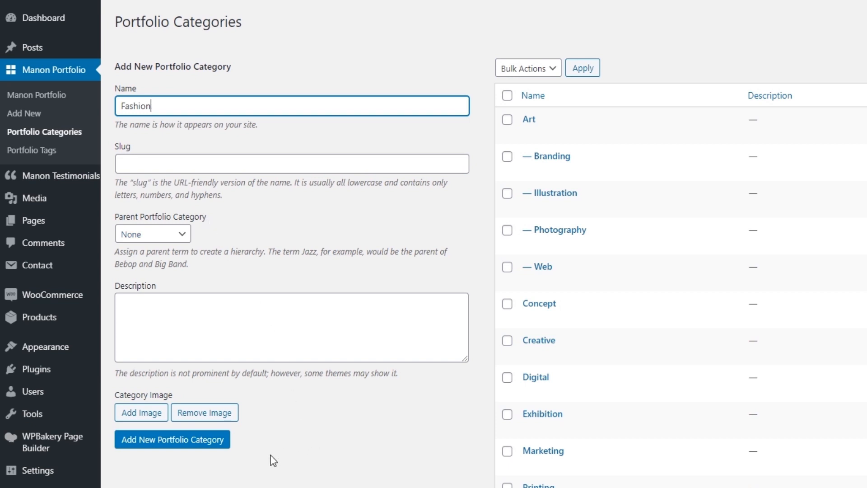
{"action": "left_click", "coordinate": [174, 441]}
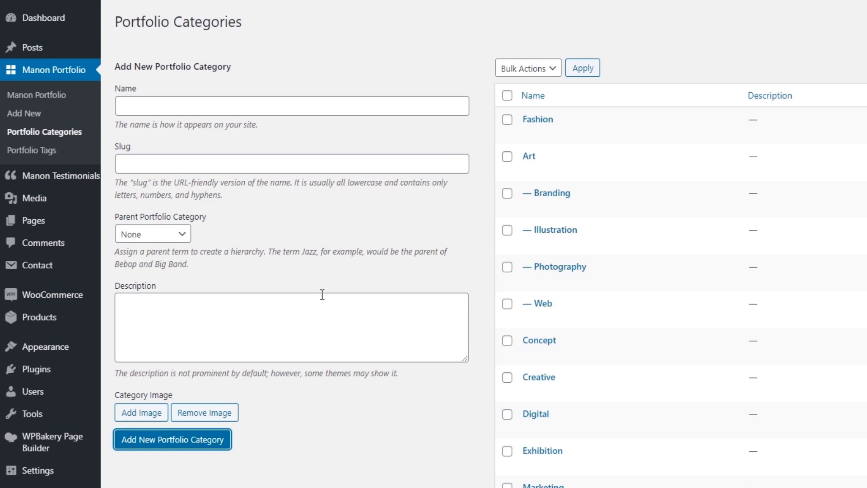
Step: Open the Portfolio Tags page and add a new portfolio tag named Contemporary
{"action": "left_click", "coordinate": [54, 153]}
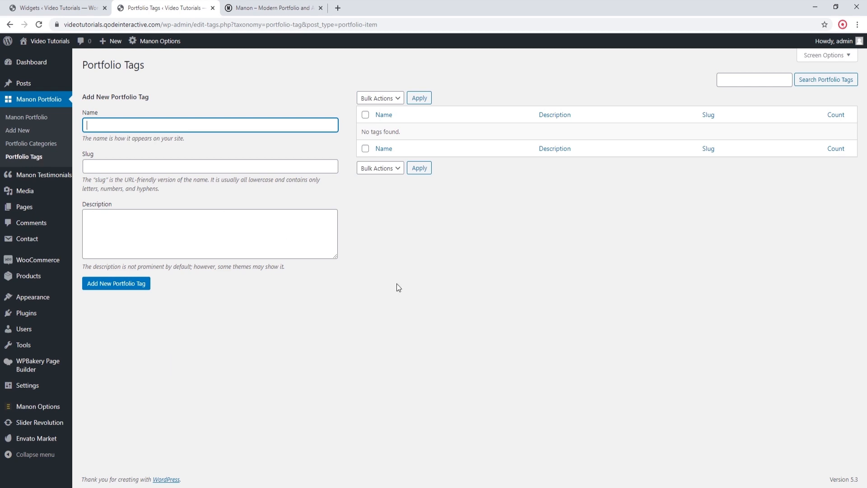
{"action": "type", "text": "Contemporary"}
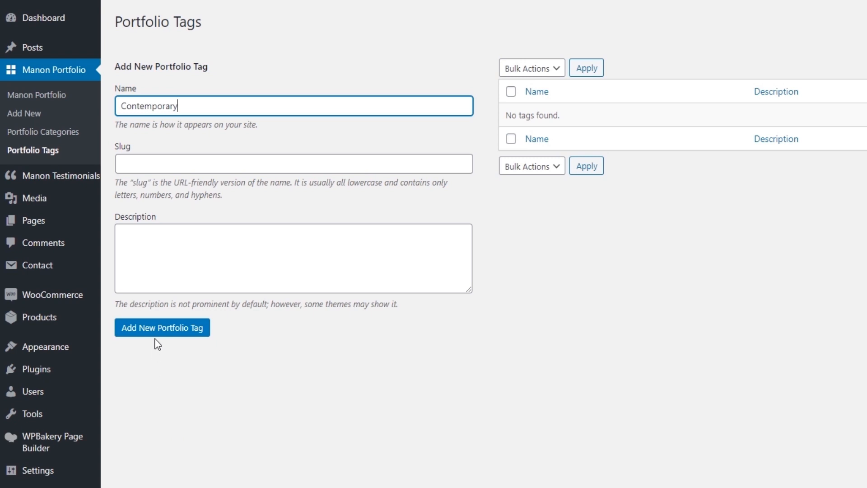
{"action": "left_click", "coordinate": [156, 335]}
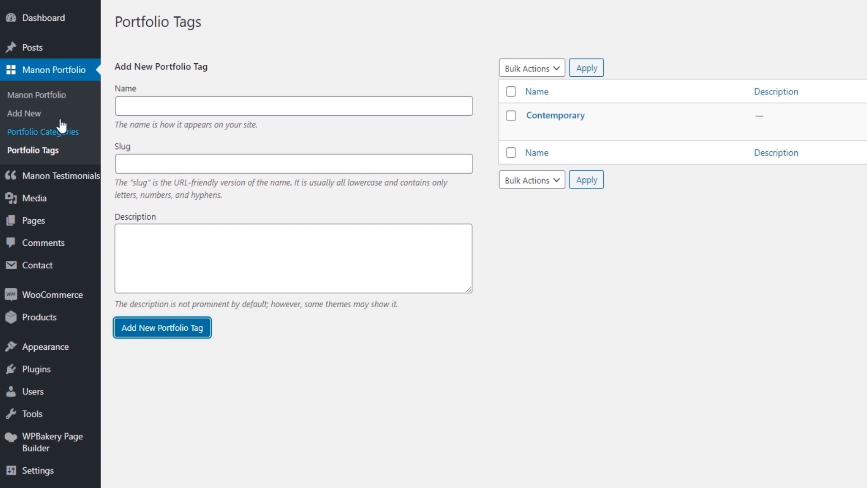
Step: Create a new portfolio item titled "Black Sea" and publish it
{"action": "left_click", "coordinate": [30, 116]}
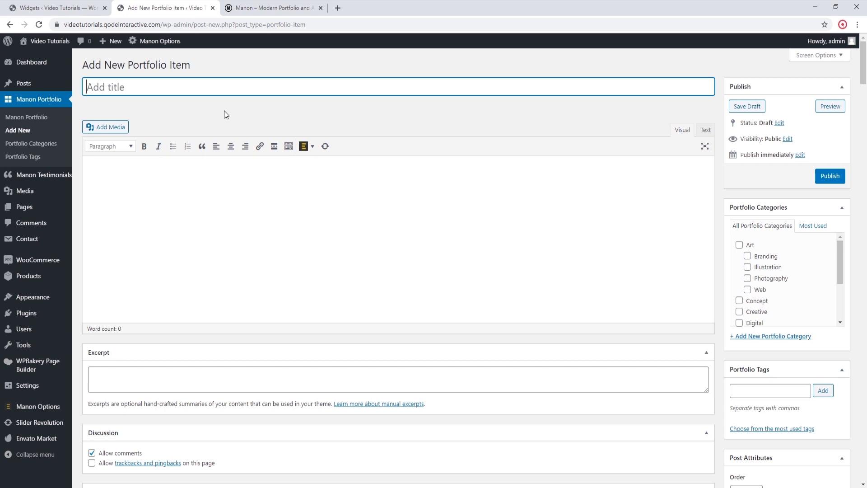
{"action": "type", "text": "Black Sea"}
{"action": "left_click", "coordinate": [829, 177]}
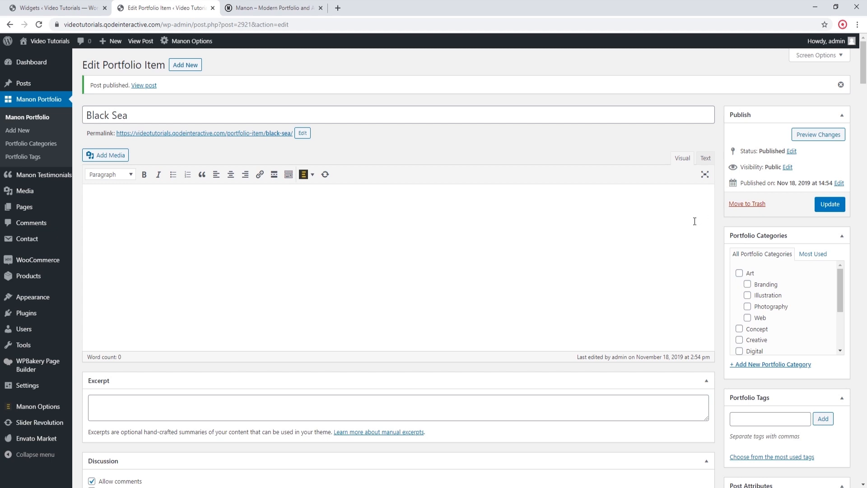
Step: Assign the Black Sea portfolio item to the Concept and Photography categories
{"action": "scroll", "coordinate": [690, 224], "scroll_direction": "down", "scroll_amount": 1}
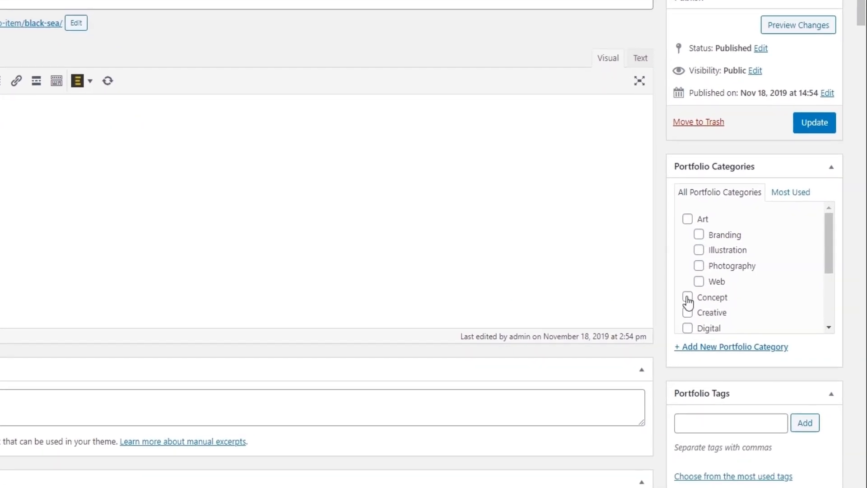
{"action": "left_click", "coordinate": [688, 299]}
{"action": "scroll", "coordinate": [744, 291], "scroll_direction": "down", "scroll_amount": 3}
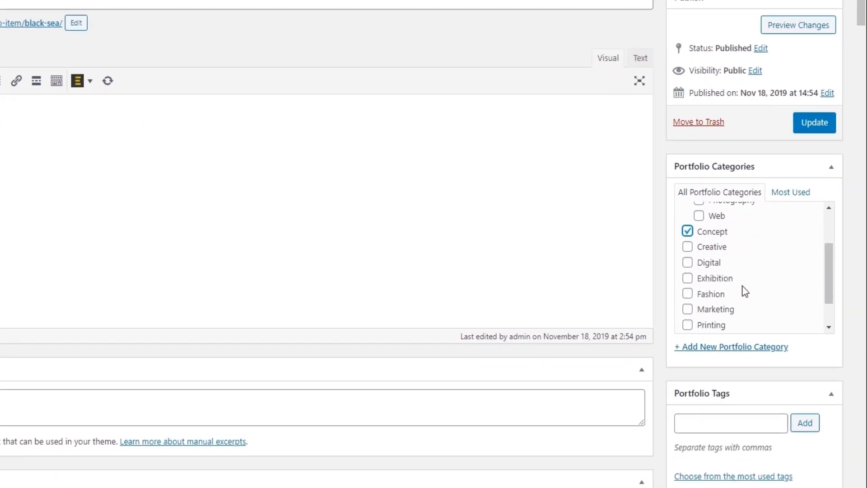
{"action": "scroll", "coordinate": [742, 287], "scroll_direction": "up", "scroll_amount": 3}
{"action": "left_click", "coordinate": [699, 266]}
Step: Upload manon-img-1.jpg from the Website content folder and set it as the item's featured image
{"action": "scroll", "coordinate": [557, 277], "scroll_direction": "down", "scroll_amount": 3}
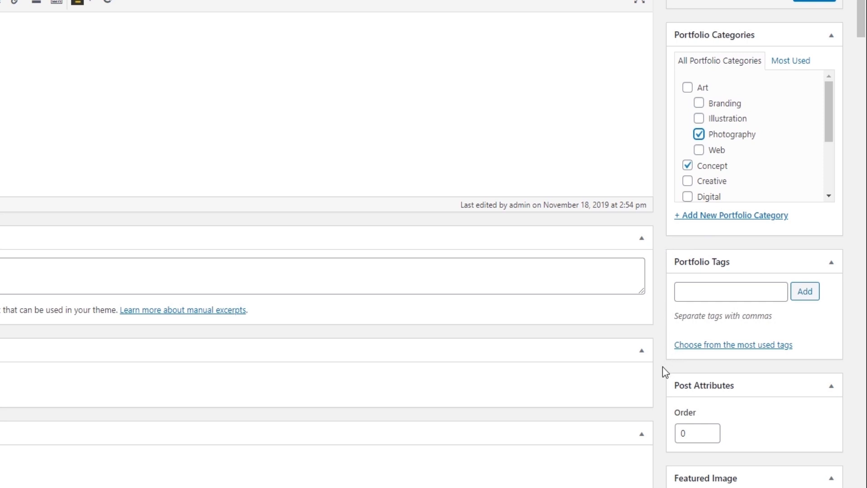
{"action": "scroll", "coordinate": [663, 366], "scroll_direction": "down", "scroll_amount": 3}
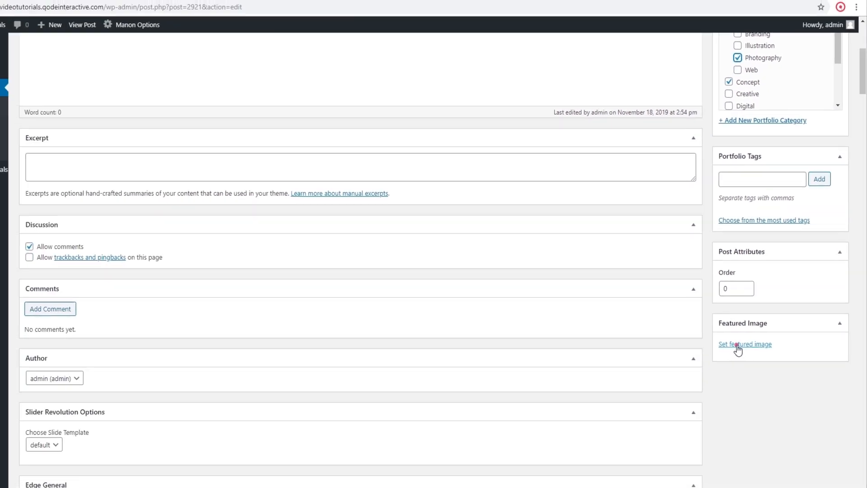
{"action": "left_click", "coordinate": [699, 377]}
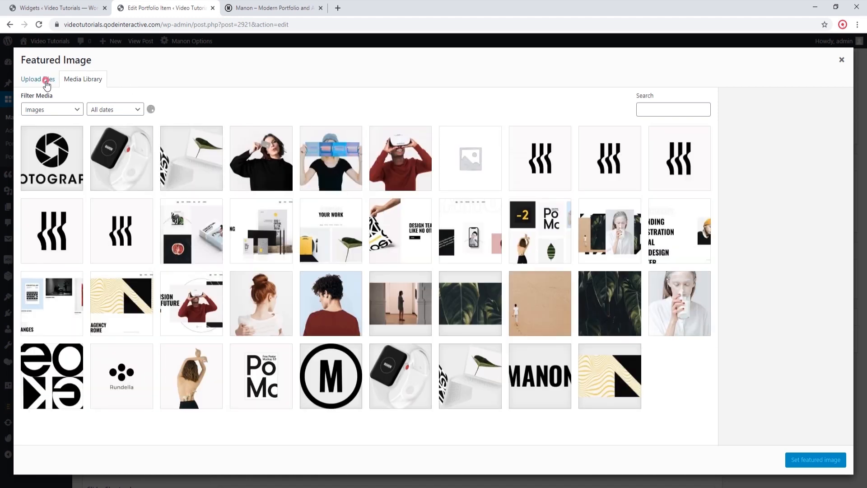
{"action": "left_click", "coordinate": [47, 85]}
{"action": "left_click", "coordinate": [435, 246]}
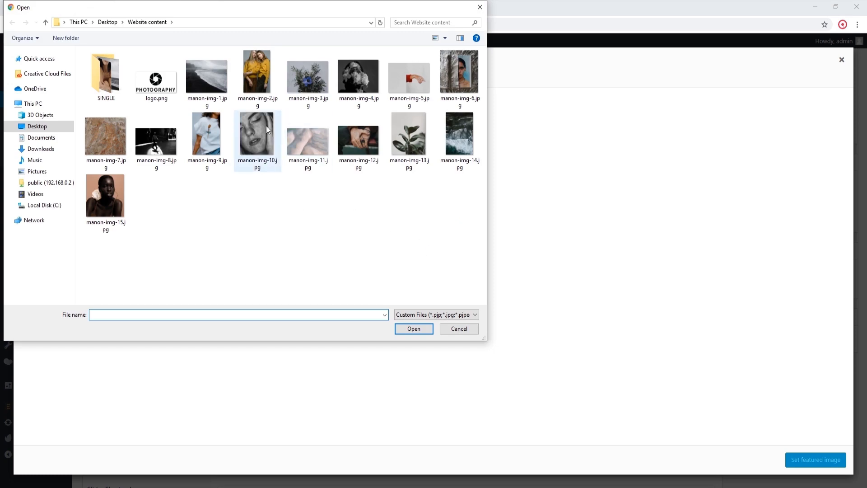
{"action": "left_click", "coordinate": [216, 79]}
{"action": "left_click", "coordinate": [420, 329]}
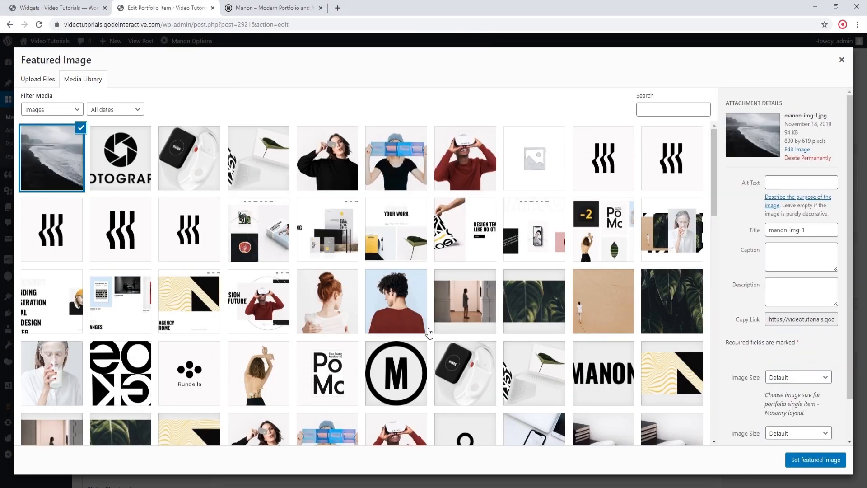
{"action": "left_click", "coordinate": [803, 460]}
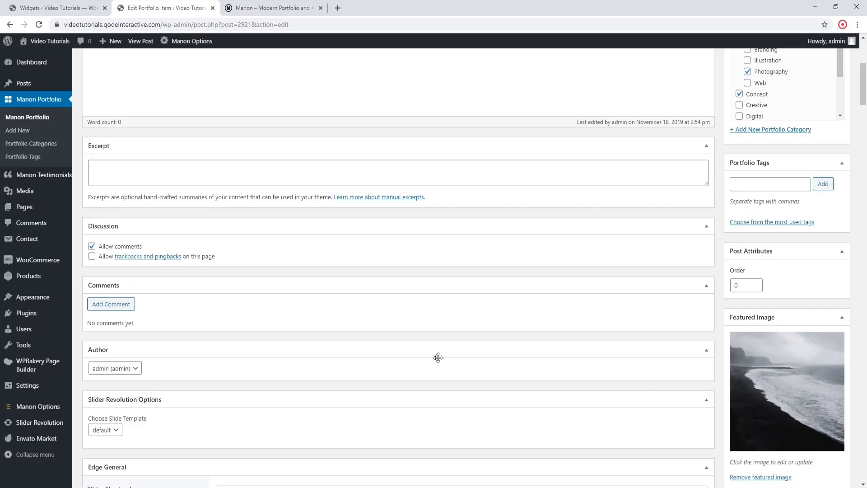
Step: Set the item's Portfolio Type to Portfolio Images in the Edge Portfolio Settings
{"action": "scroll", "coordinate": [440, 358], "scroll_direction": "down", "scroll_amount": 5}
{"action": "scroll", "coordinate": [447, 362], "scroll_direction": "down", "scroll_amount": 15}
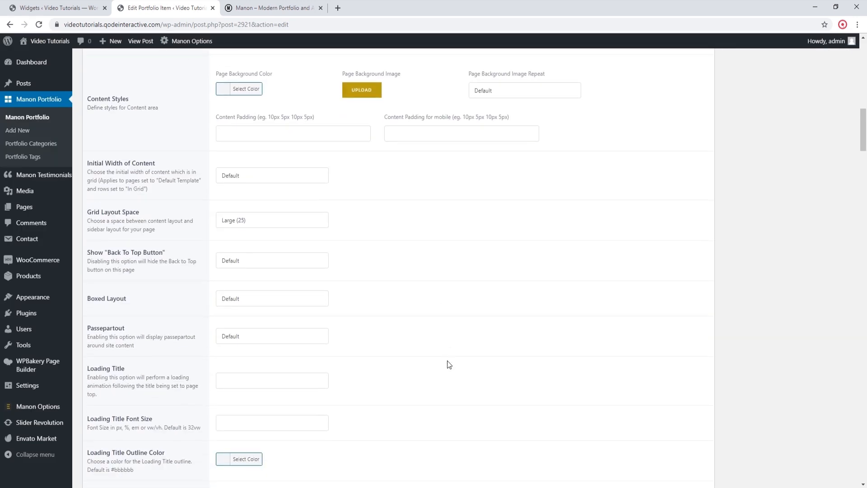
{"action": "scroll", "coordinate": [449, 364], "scroll_direction": "down", "scroll_amount": 5}
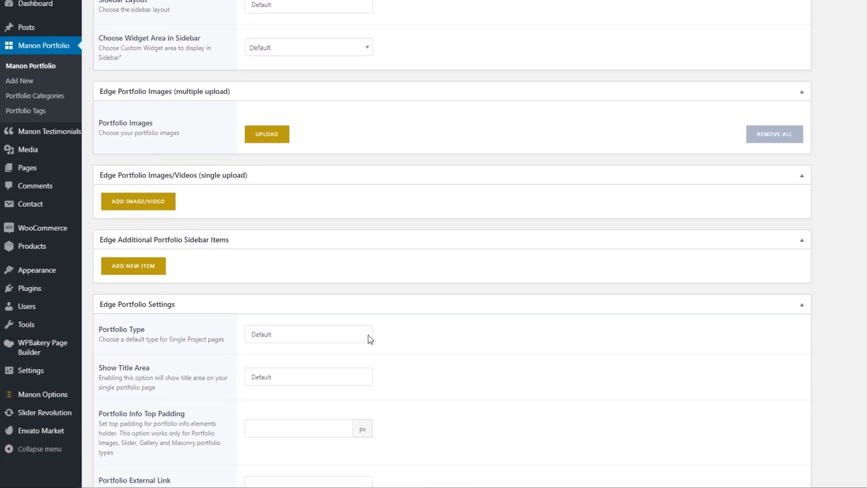
{"action": "left_click", "coordinate": [310, 356]}
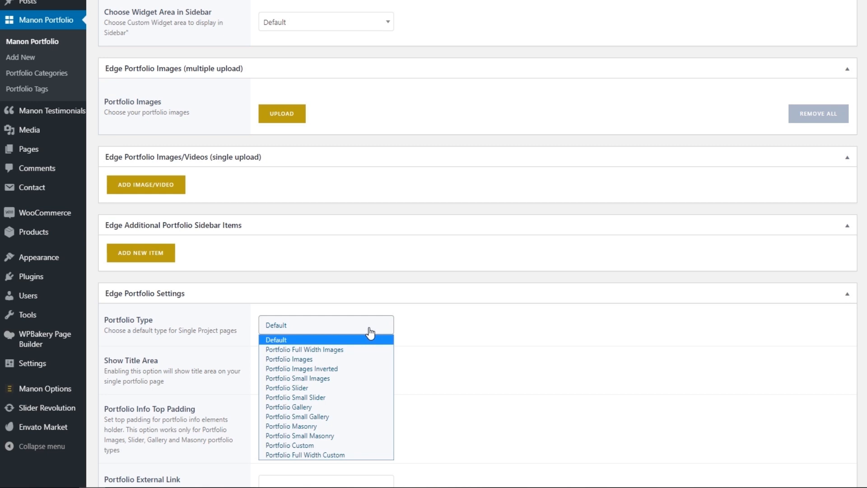
{"action": "left_click", "coordinate": [307, 359]}
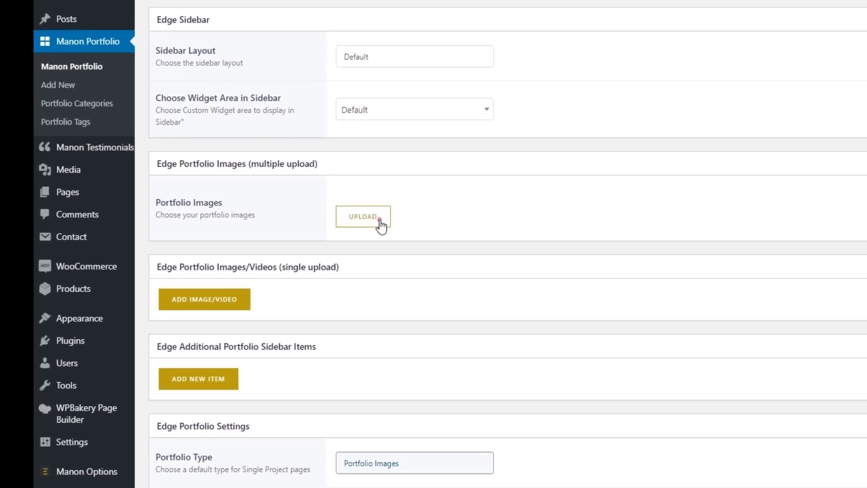
Step: Replace the preselected image in the item's Portfolio Images gallery with uploads of manon-single-img-1.jpg, manon-single-img-2.jpg and manon-single-img-3.jpg from the SINGLE folder
{"action": "left_click", "coordinate": [379, 222]}
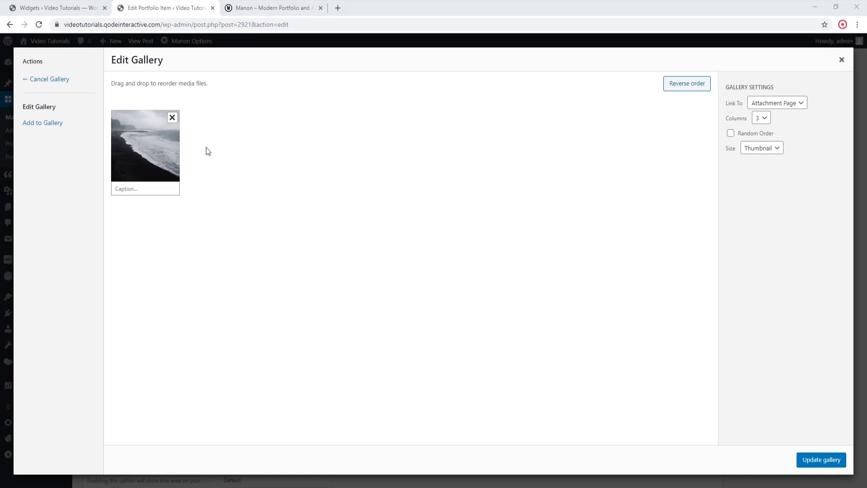
{"action": "left_click", "coordinate": [172, 118]}
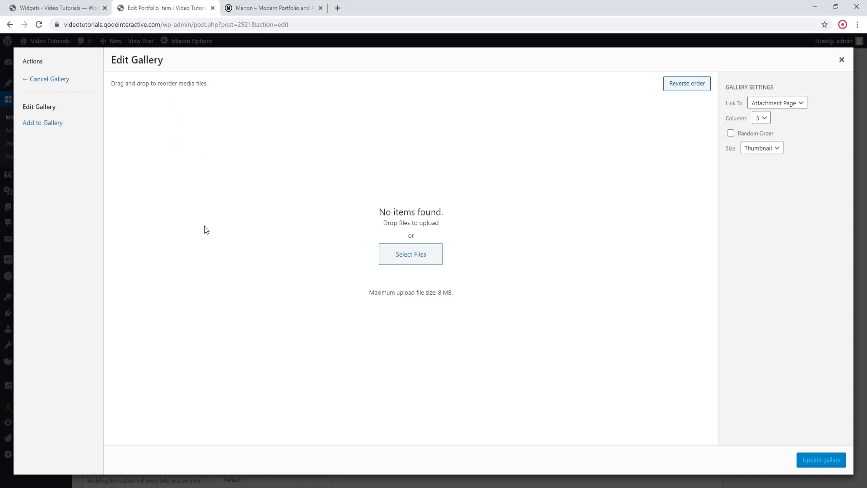
{"action": "left_click", "coordinate": [391, 257]}
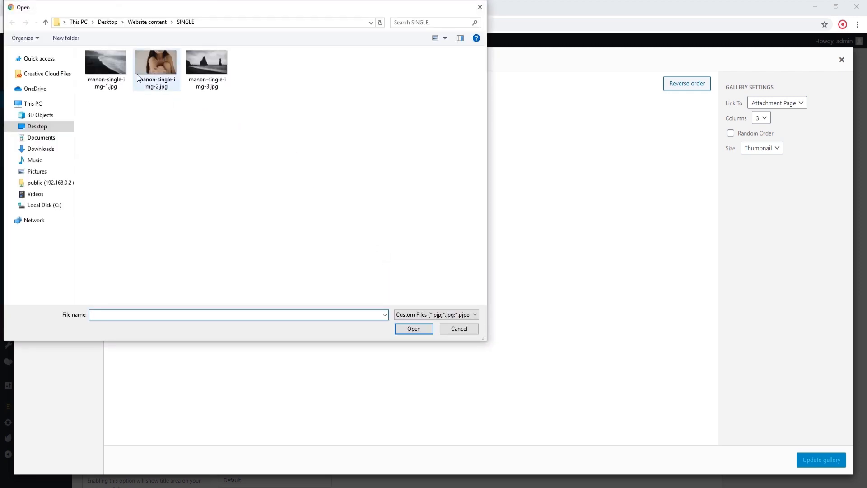
{"action": "left_click", "coordinate": [106, 63]}
{"action": "left_click", "coordinate": [204, 61], "text": "shift"}
{"action": "left_click", "coordinate": [405, 329]}
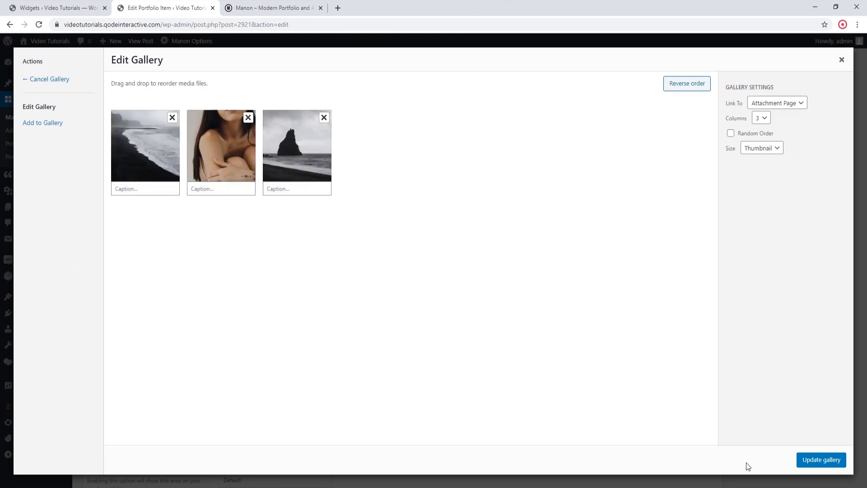
{"action": "left_click", "coordinate": [809, 461]}
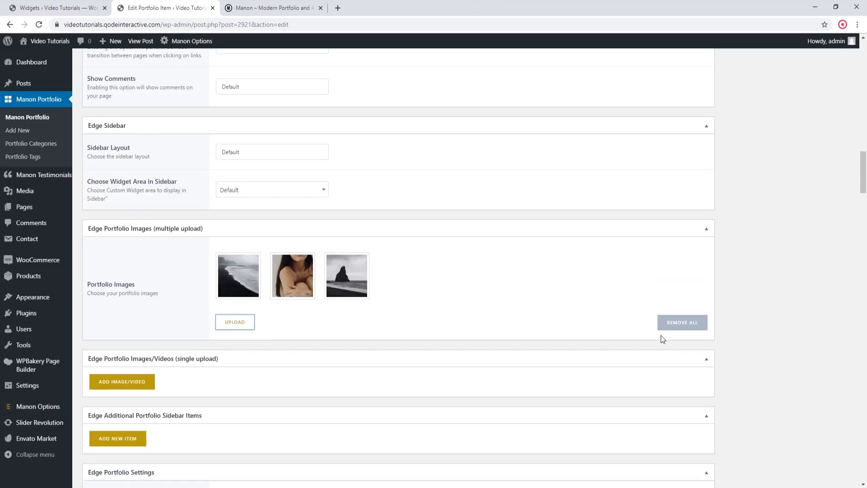
Step: Update the Black Sea portfolio item to save its changes
{"action": "scroll", "coordinate": [601, 298], "scroll_direction": "up", "scroll_amount": 15}
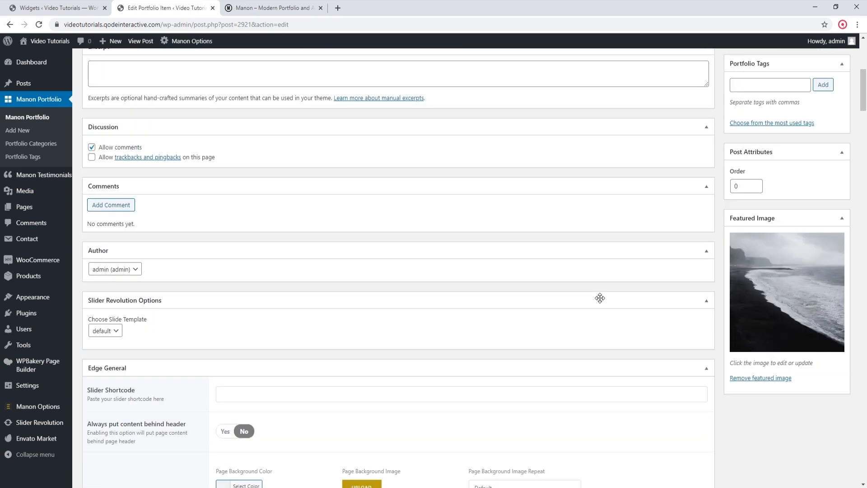
{"action": "scroll", "coordinate": [600, 299], "scroll_direction": "up", "scroll_amount": 5}
{"action": "left_click", "coordinate": [824, 104]}
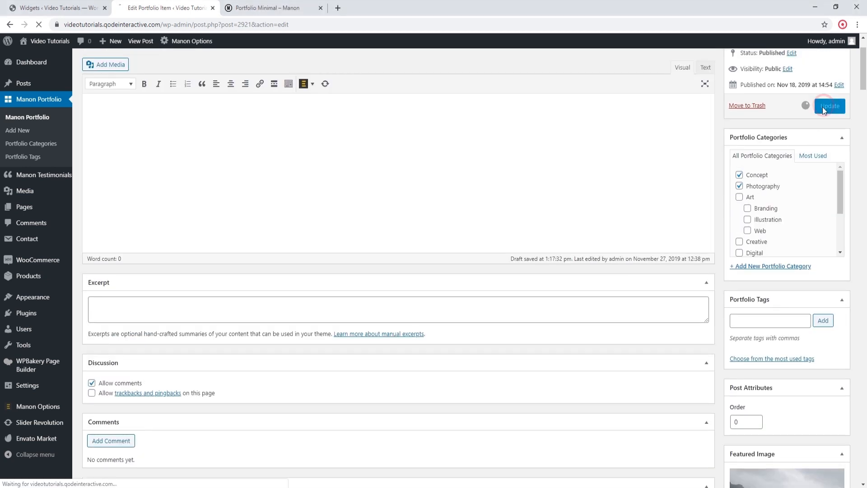
Step: Open the Black Sea item's permalink in a new tab and examine the whole live page
{"action": "scroll", "coordinate": [515, 173], "scroll_direction": "up", "scroll_amount": 2}
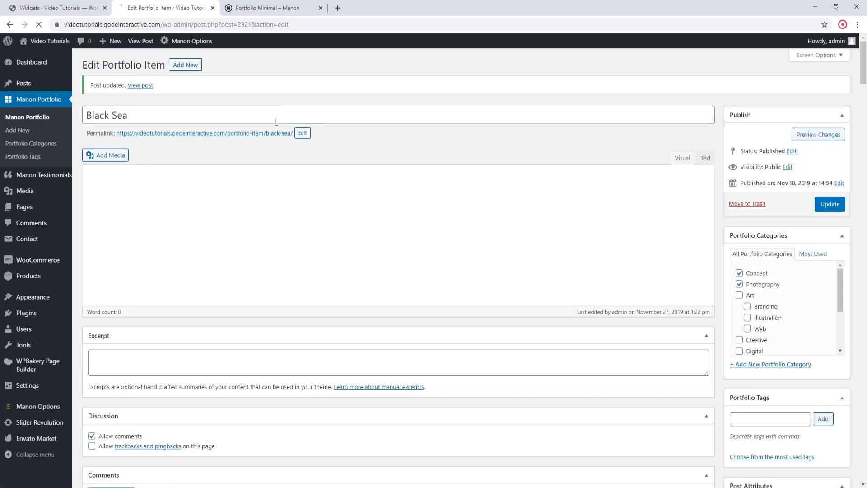
{"action": "right_click", "coordinate": [274, 133]}
{"action": "left_click", "coordinate": [281, 140]}
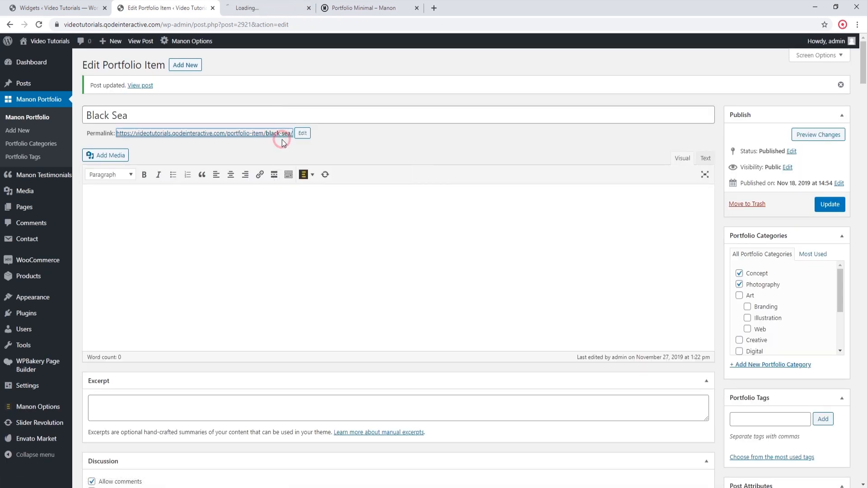
{"action": "left_click", "coordinate": [274, 7]}
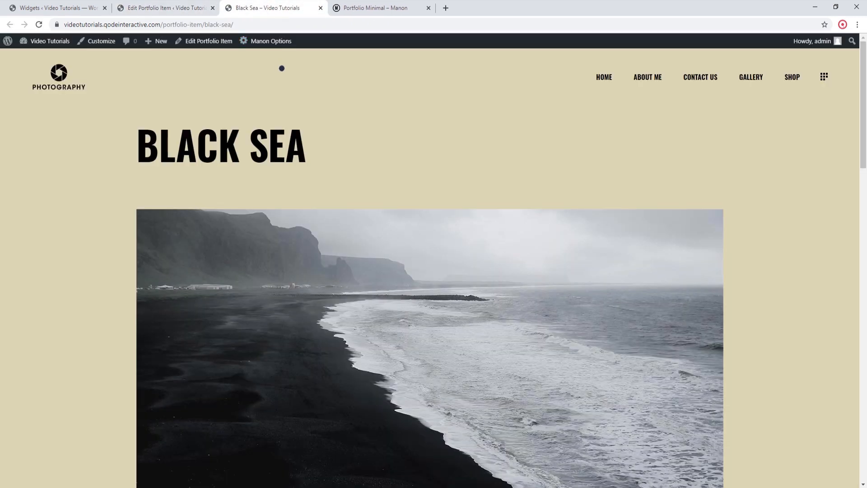
{"action": "scroll", "coordinate": [235, 93], "scroll_direction": "down", "scroll_amount": 15}
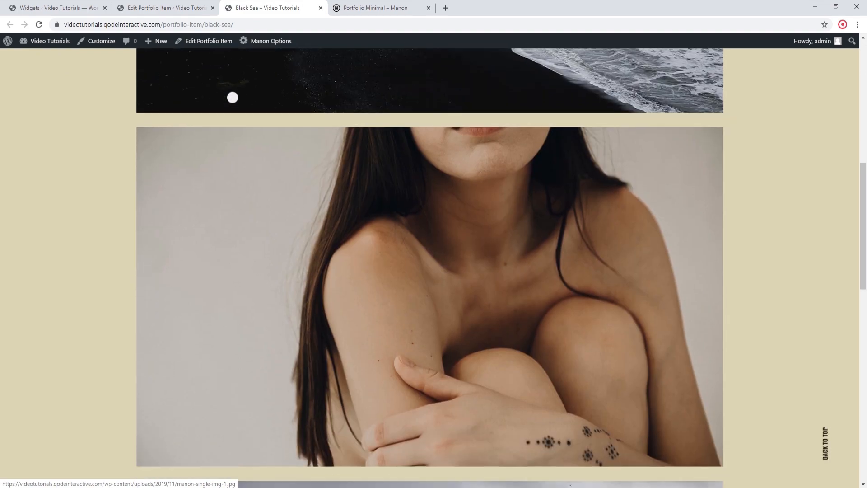
{"action": "scroll", "coordinate": [231, 100], "scroll_direction": "down", "scroll_amount": 10}
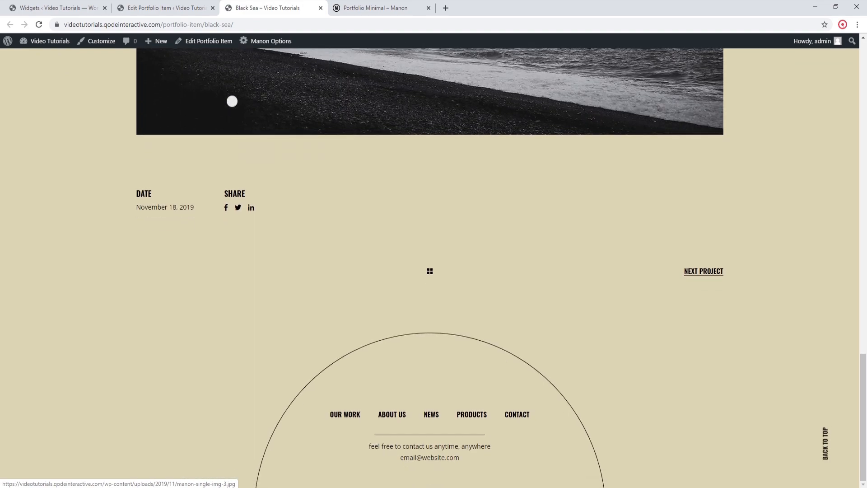
{"action": "scroll", "coordinate": [232, 100], "scroll_direction": "up", "scroll_amount": 7}
{"action": "scroll", "coordinate": [232, 102], "scroll_direction": "up", "scroll_amount": 18}
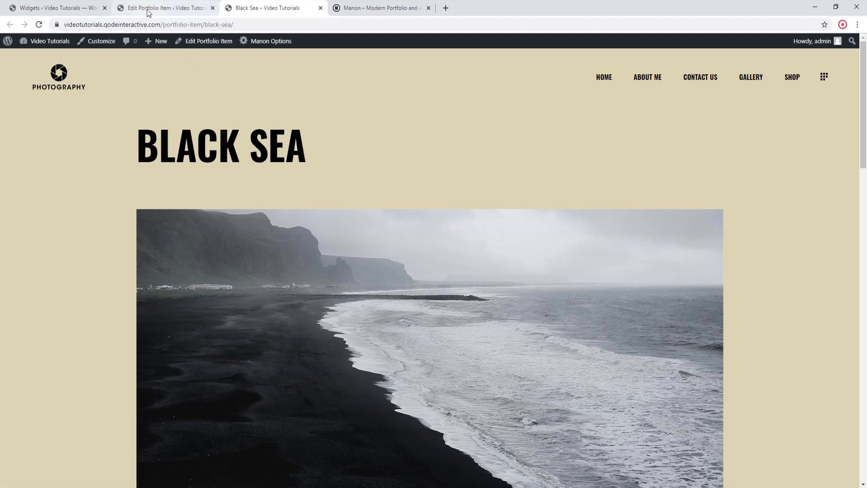
Step: Return to the Black Sea item's editor and add a new entry under Edge Additional Portfolio Sidebar Items
{"action": "left_click", "coordinate": [149, 11]}
{"action": "scroll", "coordinate": [296, 289], "scroll_direction": "down", "scroll_amount": 5}
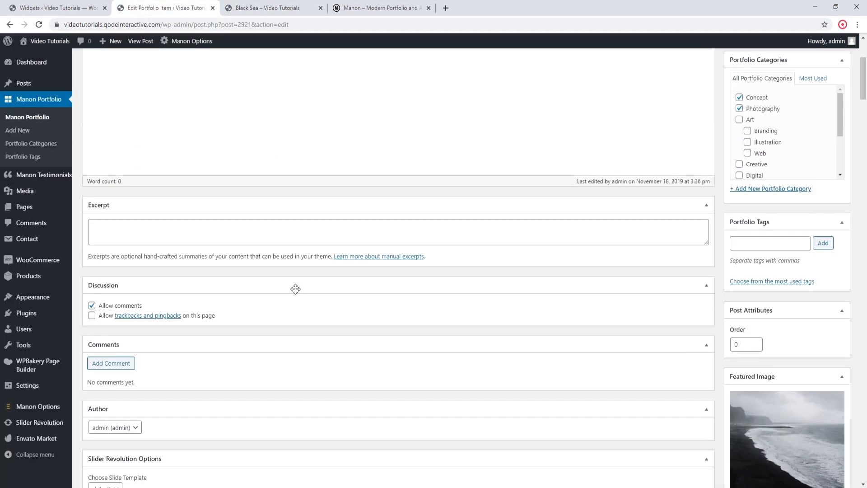
{"action": "scroll", "coordinate": [296, 289], "scroll_direction": "down", "scroll_amount": 9}
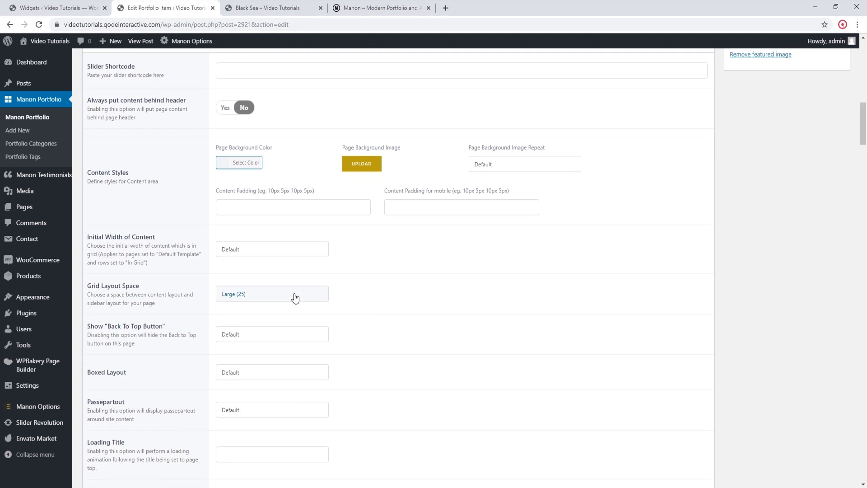
{"action": "scroll", "coordinate": [293, 296], "scroll_direction": "down", "scroll_amount": 12}
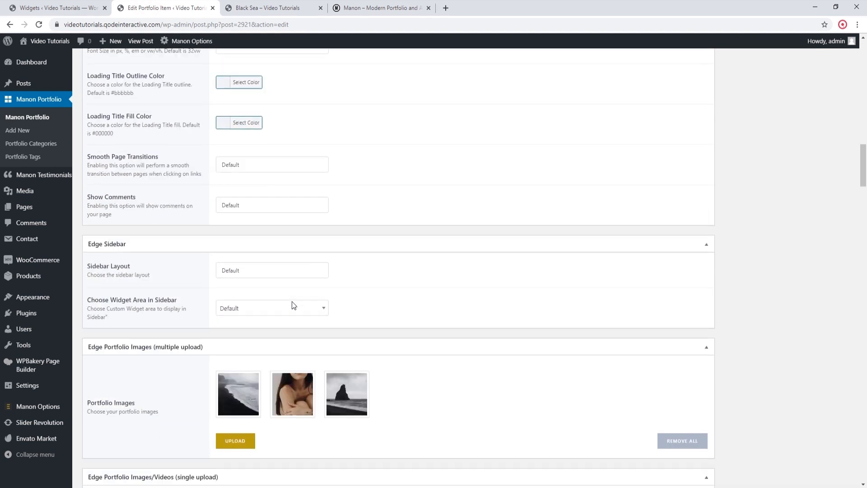
{"action": "scroll", "coordinate": [292, 302], "scroll_direction": "down", "scroll_amount": 2}
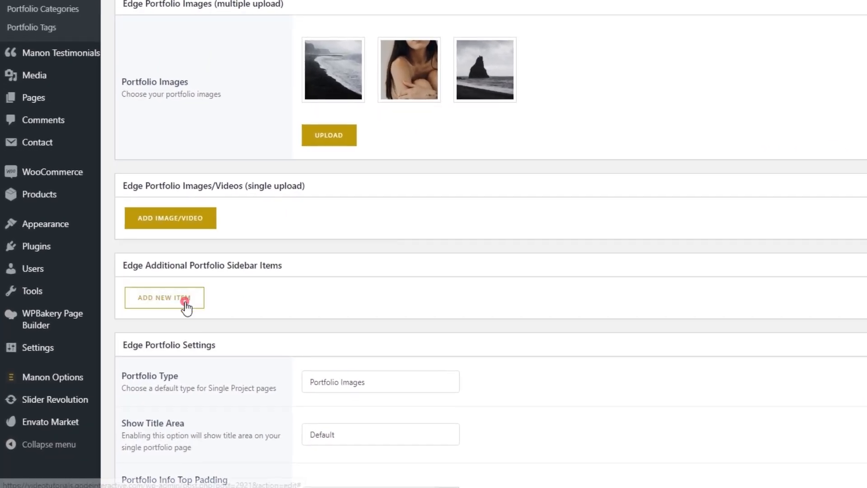
{"action": "left_click", "coordinate": [146, 337]}
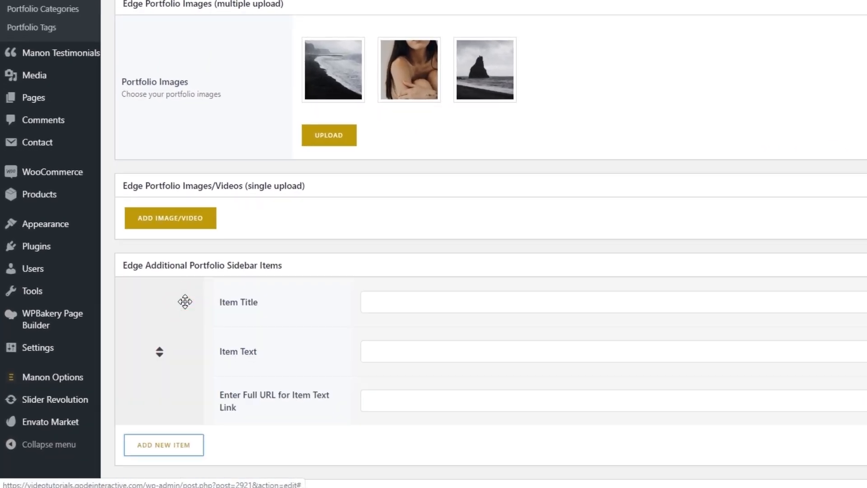
{"action": "left_click", "coordinate": [387, 299]}
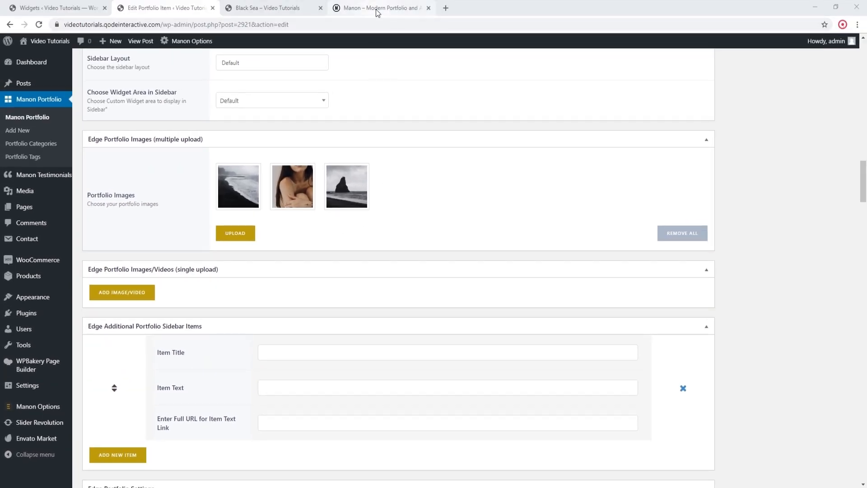
Step: Open manon.edge-themes.com/portfolio-item/follow-your-passion/ in the Manon demo tab and examine the project info below the images
{"action": "left_click", "coordinate": [370, 11]}
{"action": "left_click", "coordinate": [367, 24]}
{"action": "type", "text": "https://manon.edge-themes.com/portfolio-item/follow-your-passion/"}
{"action": "key", "text": "Return"}
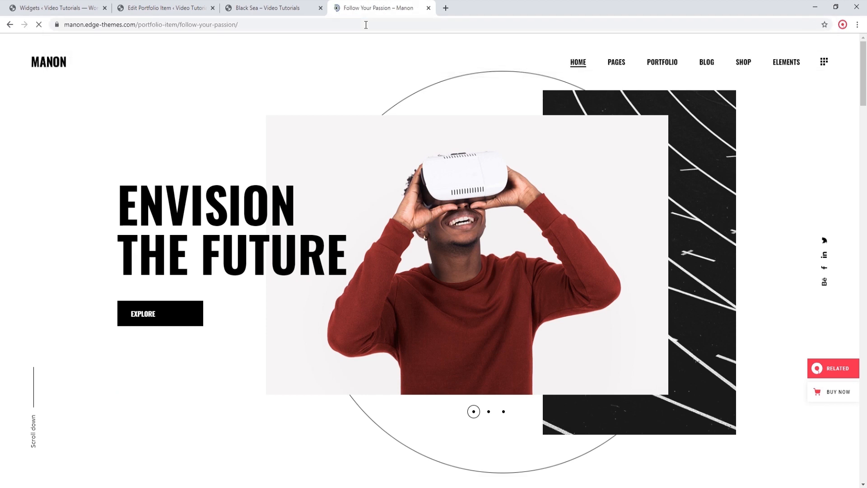
{"action": "scroll", "coordinate": [383, 211], "scroll_direction": "down", "scroll_amount": 3}
{"action": "scroll", "coordinate": [383, 211], "scroll_direction": "down", "scroll_amount": 15}
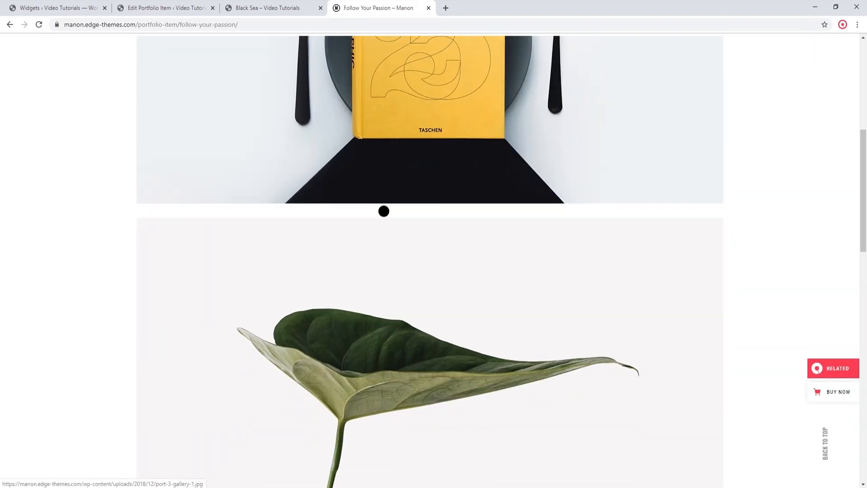
{"action": "scroll", "coordinate": [384, 213], "scroll_direction": "down", "scroll_amount": 5}
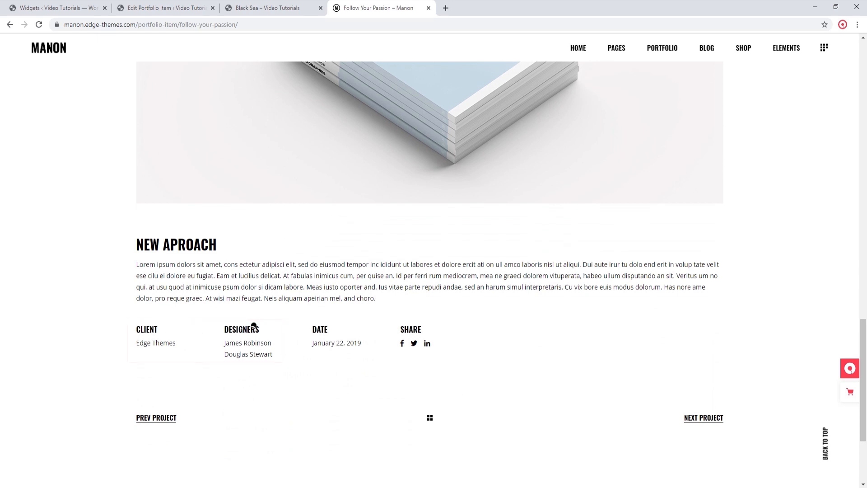
Step: Back in the Black Sea editor, give the new sidebar item the title Client and the text Qode Interactive
{"action": "left_click", "coordinate": [165, 8]}
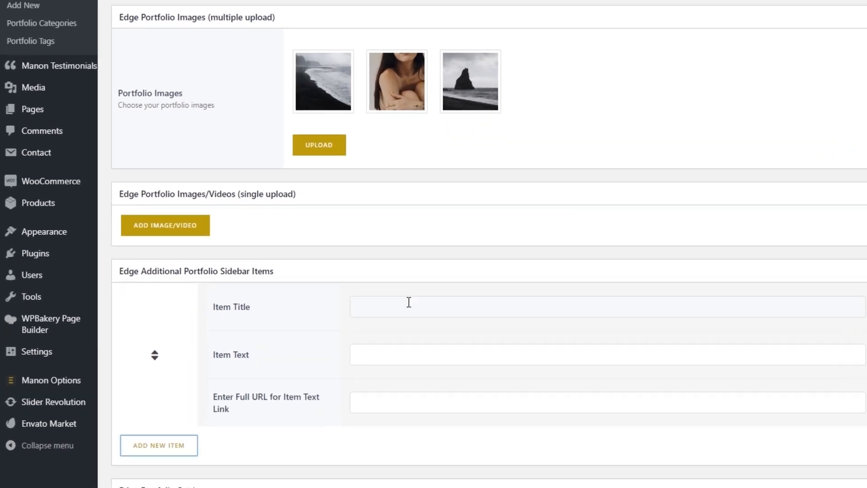
{"action": "left_click", "coordinate": [299, 350]}
{"action": "type", "text": "Client"}
{"action": "left_click", "coordinate": [403, 351]}
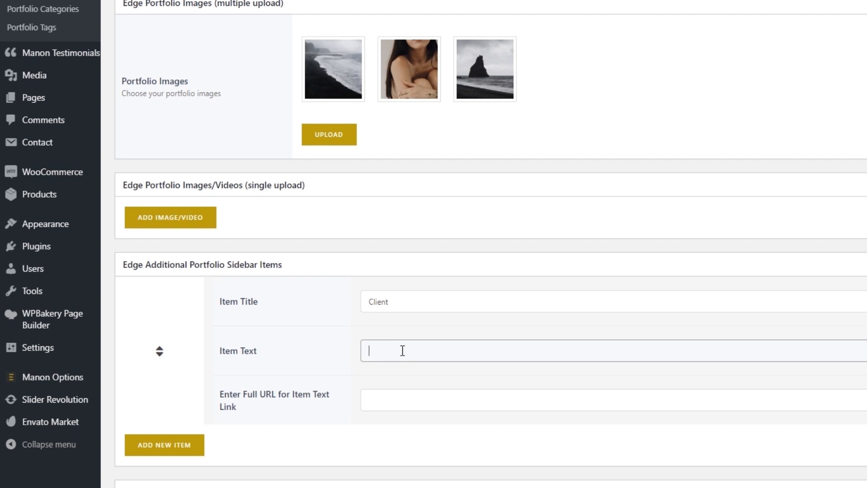
{"action": "type", "text": "Qode Interactive"}
Step: Add a second sidebar item titled Designer, with the designer's full name as its text
{"action": "left_click", "coordinate": [172, 444]}
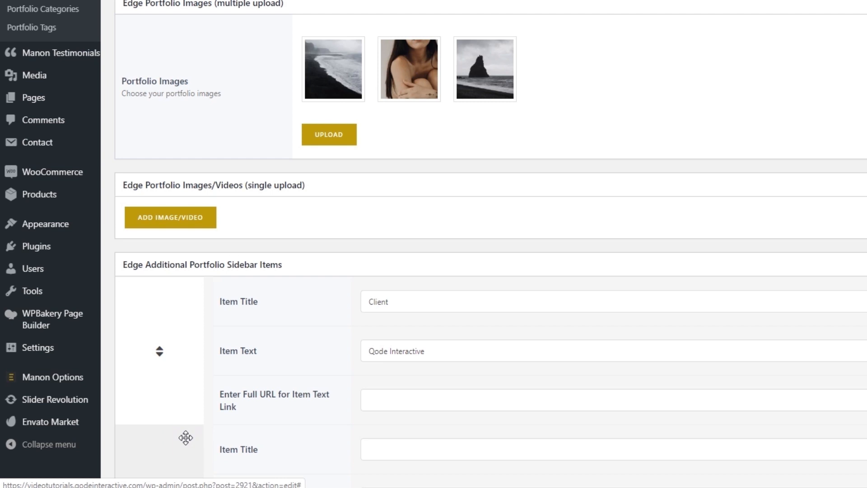
{"action": "scroll", "coordinate": [305, 419], "scroll_direction": "down", "scroll_amount": 3}
{"action": "left_click", "coordinate": [393, 319]}
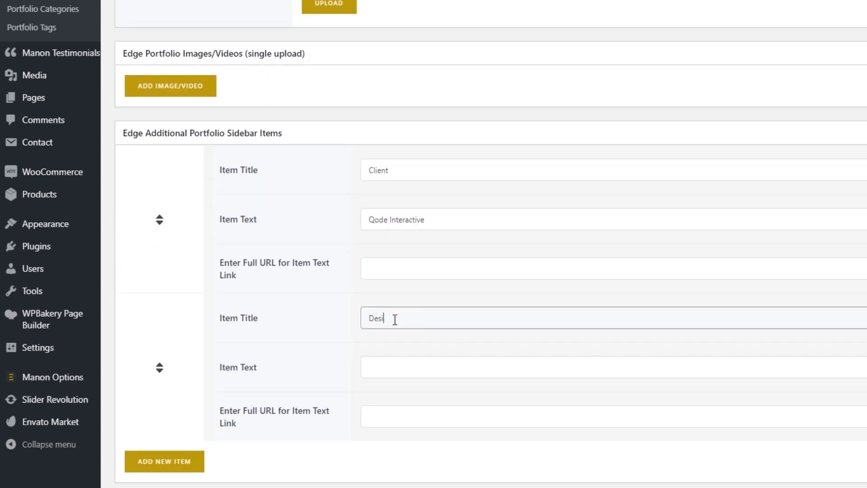
{"action": "left_click", "coordinate": [401, 363]}
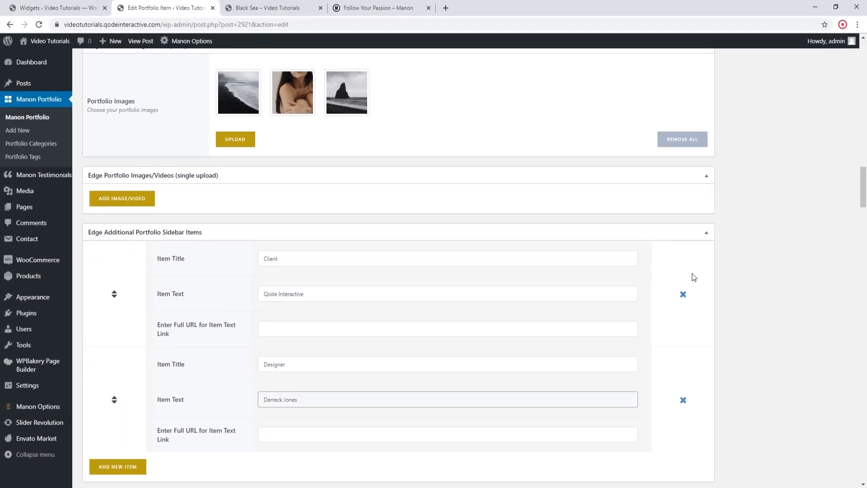
Step: Update the Black Sea portfolio item to save the new sidebar items
{"action": "scroll", "coordinate": [763, 258], "scroll_direction": "up", "scroll_amount": 5}
{"action": "scroll", "coordinate": [763, 262], "scroll_direction": "up", "scroll_amount": 20}
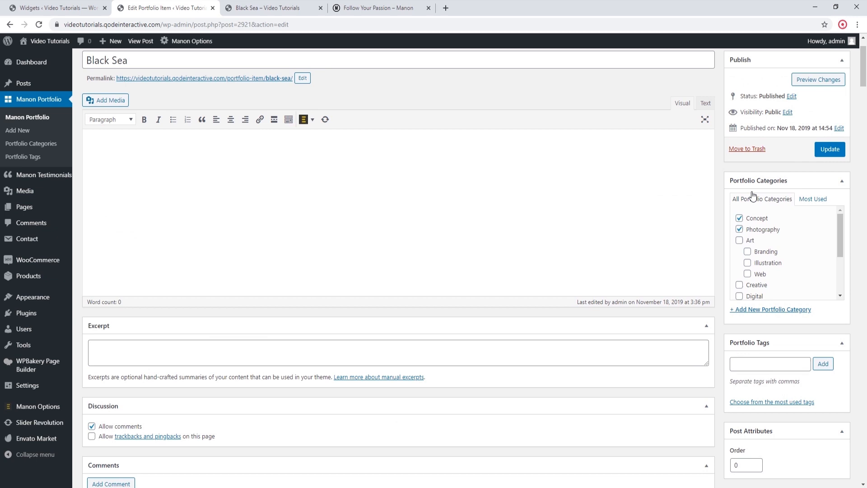
{"action": "scroll", "coordinate": [752, 196], "scroll_direction": "up", "scroll_amount": 3}
{"action": "left_click", "coordinate": [836, 204]}
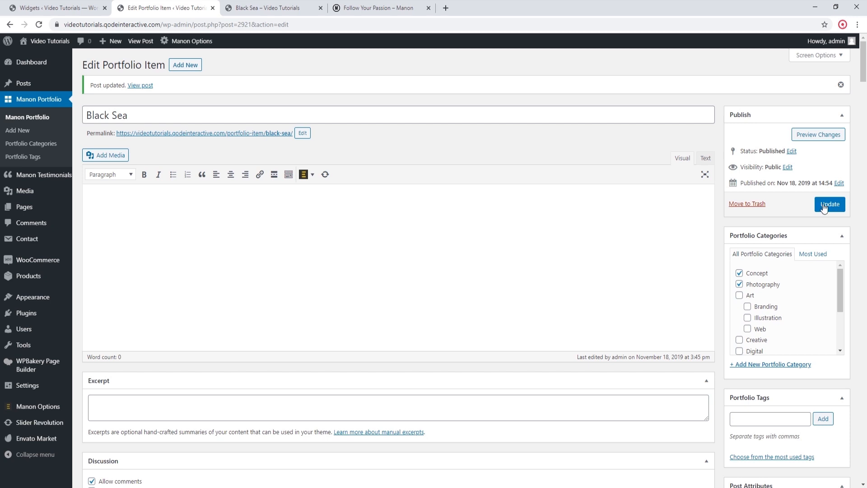
{"action": "left_click", "coordinate": [251, 232]}
Step: Reload the live Black Sea page and examine the project info below the images
{"action": "left_click", "coordinate": [270, 8]}
{"action": "left_click", "coordinate": [39, 25]}
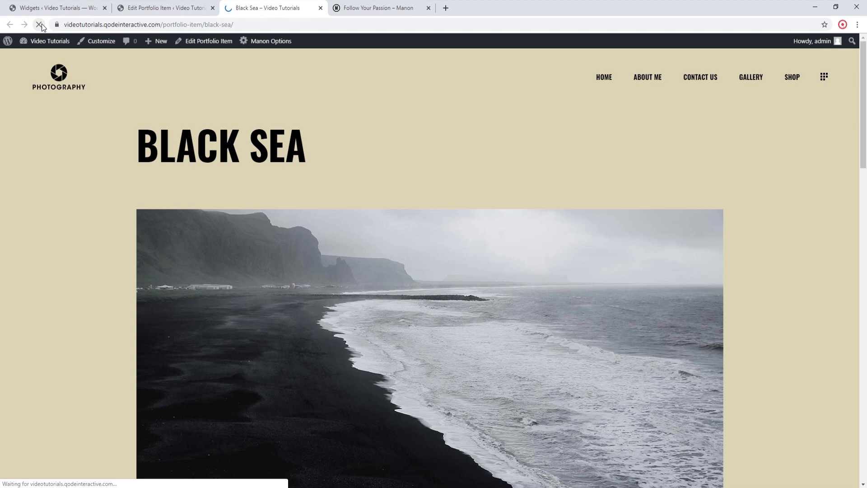
{"action": "scroll", "coordinate": [75, 198], "scroll_direction": "down", "scroll_amount": 6}
{"action": "scroll", "coordinate": [75, 198], "scroll_direction": "down", "scroll_amount": 10}
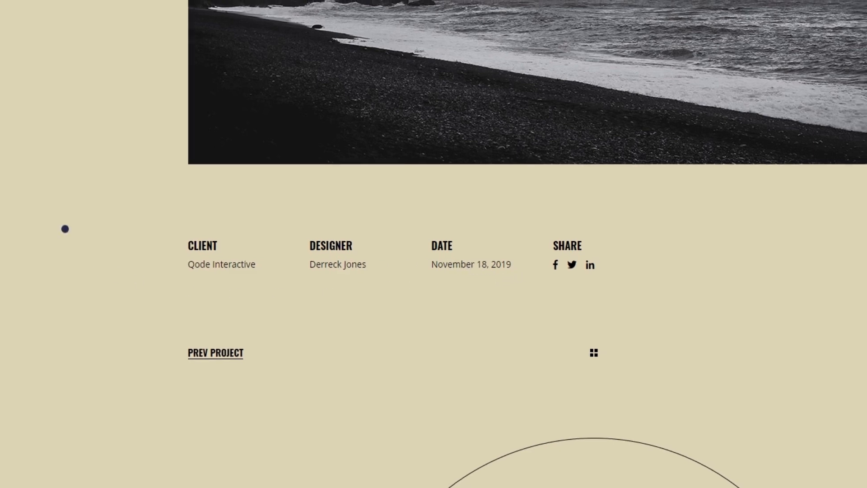
{"action": "scroll", "coordinate": [63, 234], "scroll_direction": "up", "scroll_amount": 10}
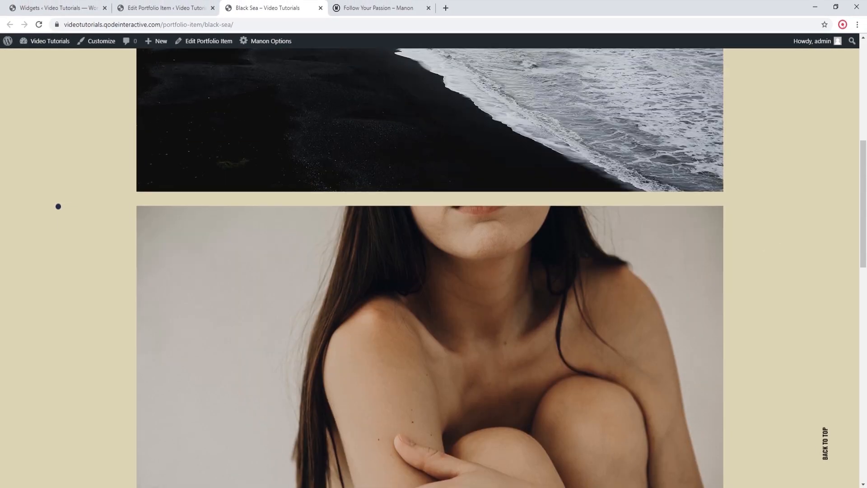
{"action": "scroll", "coordinate": [59, 206], "scroll_direction": "up", "scroll_amount": 7}
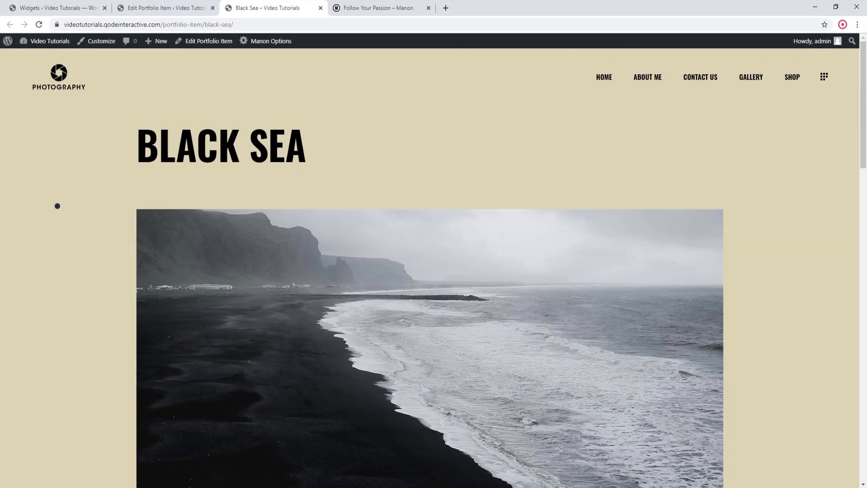
Step: Paste the Lorem ipsum paragraph into the Black Sea item's content editor and update the item
{"action": "left_click", "coordinate": [177, 8]}
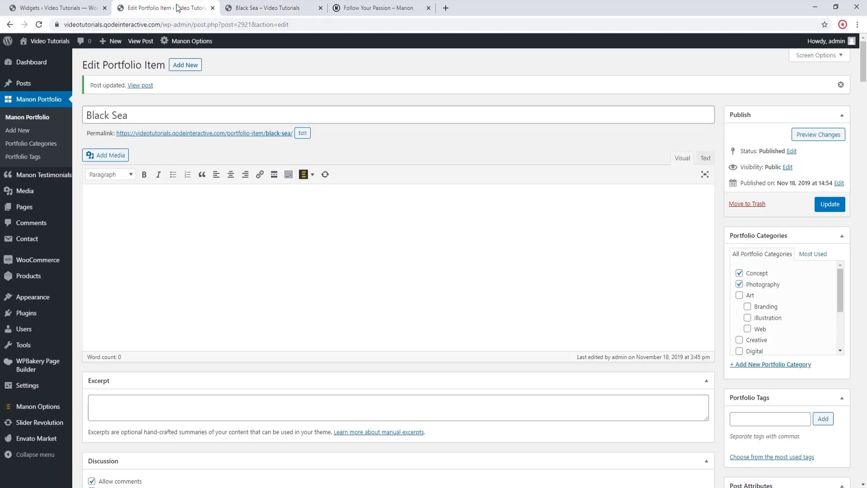
{"action": "right_click", "coordinate": [242, 221]}
{"action": "left_click", "coordinate": [214, 220]}
{"action": "type", "text": "Lorem ipsum dolor sit amet, consectetur adipiscing elit, sed do eiusmod tempor incididunt ut labore et dolore magna aliqua. Ut enim ad minim veniam, quis nostrud exercitation ullamco laboris nisi ut aliquip ex ea commodo consequat. Duis aute irure dolor in reprehenderit in voluptate velit esse cillum dolore eu fugiat nulla pariatur. Excepteur sint occaecat cupidatat non proident, sunt in culpa qui officia deserunt mollit anim id est laborum."}
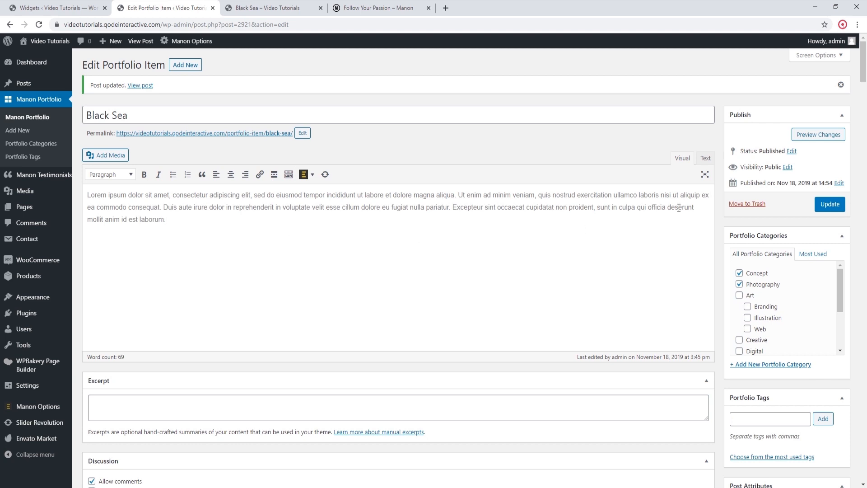
{"action": "left_click", "coordinate": [823, 205]}
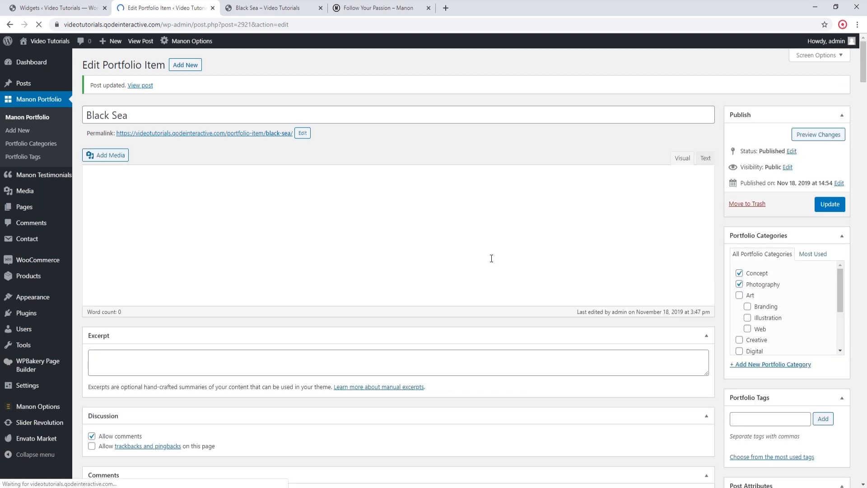
Step: Reload the live Black Sea page and check the description text above the project info
{"action": "left_click", "coordinate": [289, 8]}
{"action": "left_click", "coordinate": [39, 24]}
{"action": "scroll", "coordinate": [74, 60], "scroll_direction": "down", "scroll_amount": 20}
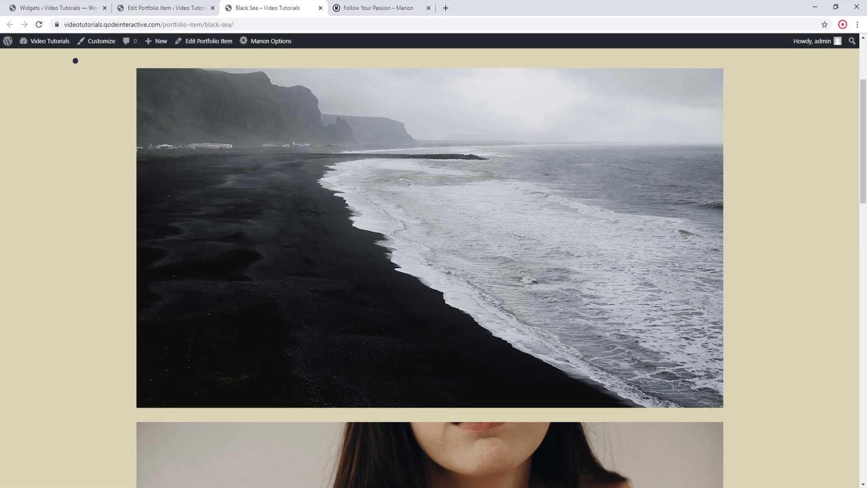
{"action": "scroll", "coordinate": [85, 146], "scroll_direction": "down", "scroll_amount": 2}
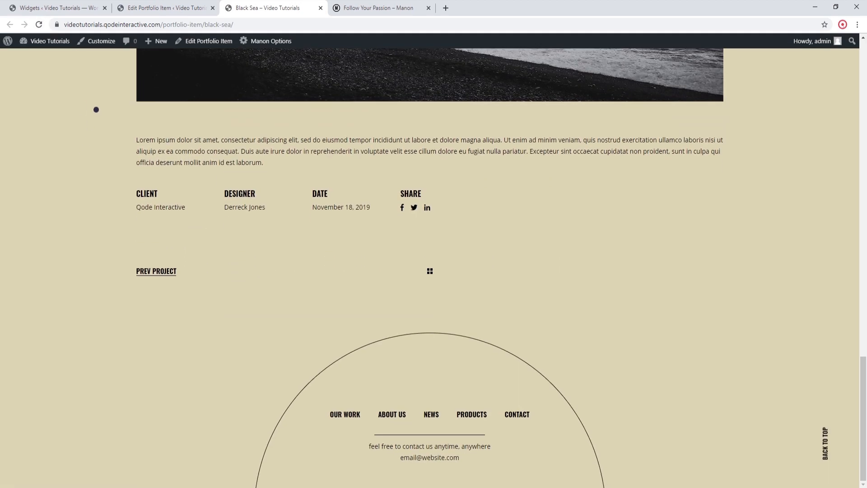
Step: Examine the masonry dimension and padding options in the Black Sea item's Edge Portfolio Settings
{"action": "left_click", "coordinate": [162, 8]}
{"action": "scroll", "coordinate": [330, 339], "scroll_direction": "down", "scroll_amount": 1}
{"action": "scroll", "coordinate": [330, 339], "scroll_direction": "down", "scroll_amount": 20}
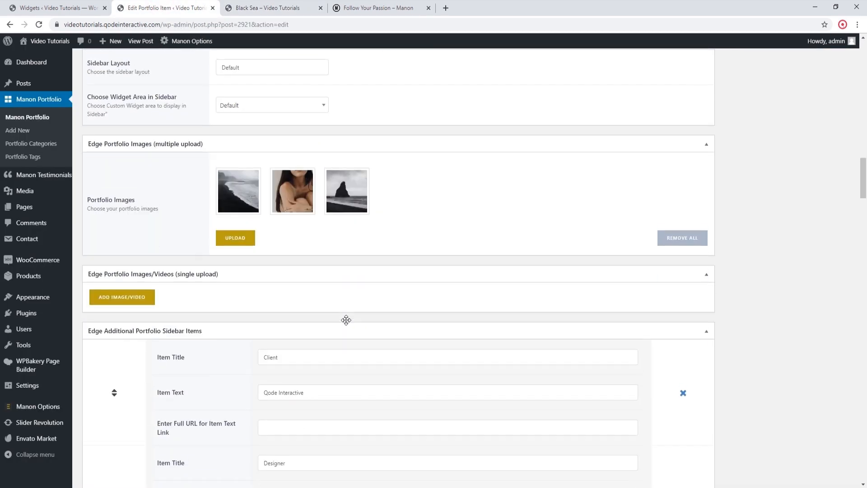
{"action": "scroll", "coordinate": [347, 321], "scroll_direction": "down", "scroll_amount": 14}
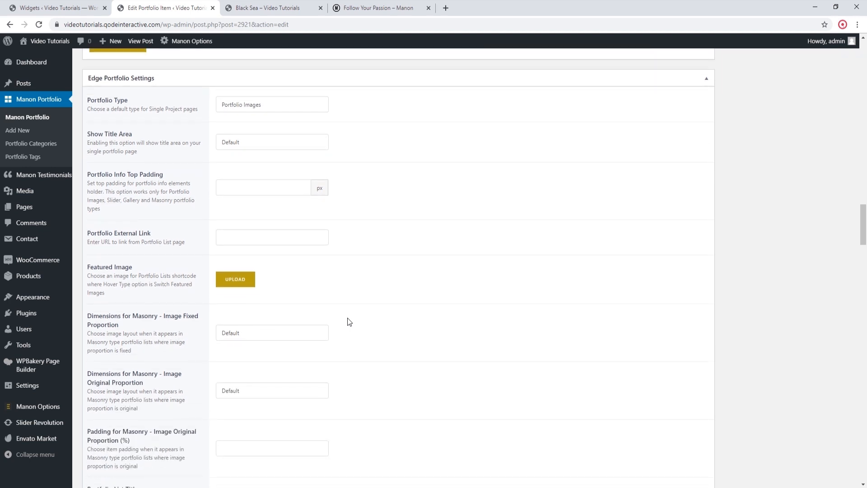
{"action": "scroll", "coordinate": [349, 322], "scroll_direction": "down", "scroll_amount": 1}
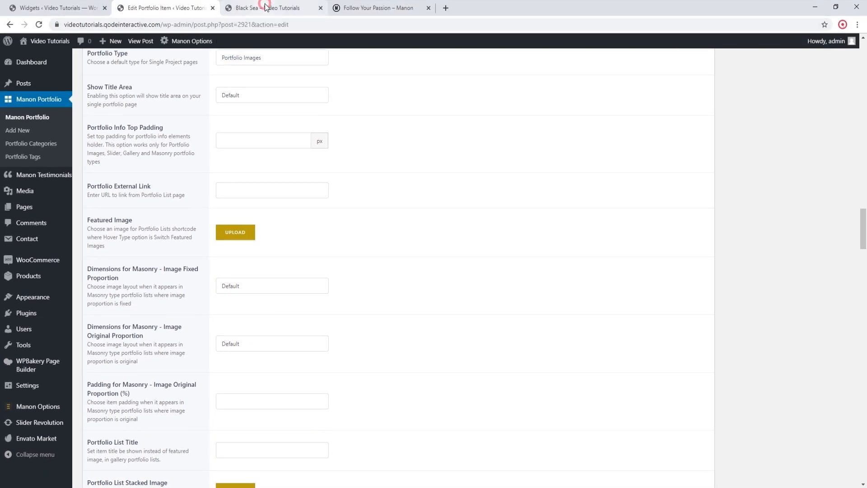
Step: Open the site's live homepage from the Black Sea page and examine the spacing around its portfolio list items
{"action": "left_click", "coordinate": [265, 7]}
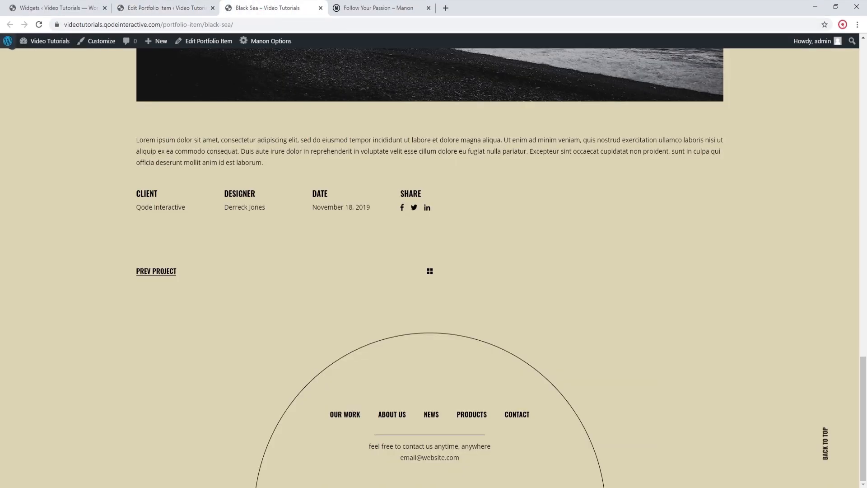
{"action": "left_click", "coordinate": [38, 41]}
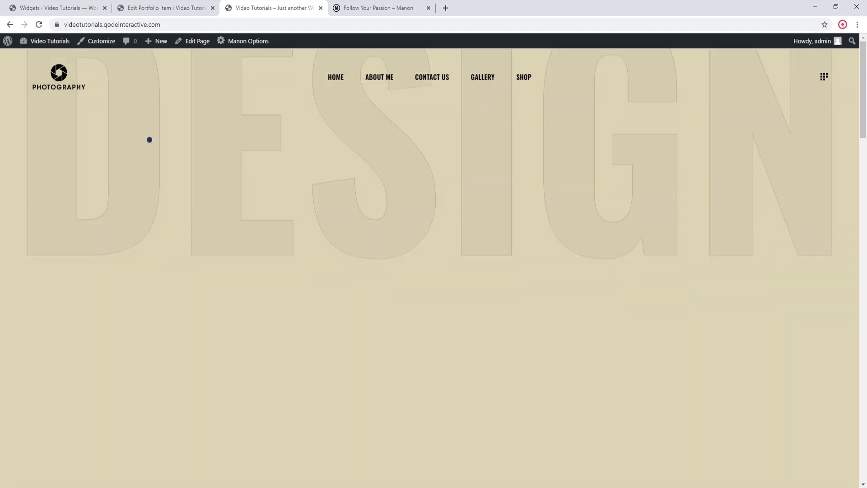
{"action": "scroll", "coordinate": [149, 140], "scroll_direction": "down", "scroll_amount": 1}
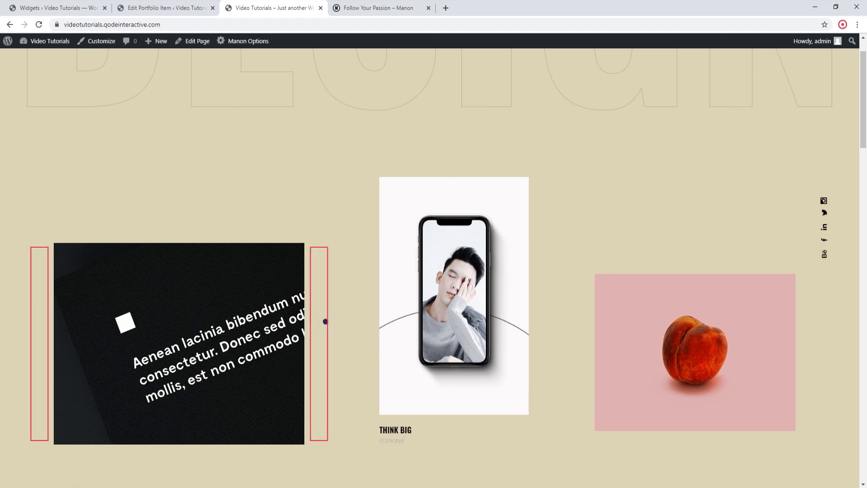
Step: Set the Black Sea item's Padding for Masonry - Image Original Proportion to 7% 0px 35px 0% and update the item
{"action": "left_click", "coordinate": [162, 8]}
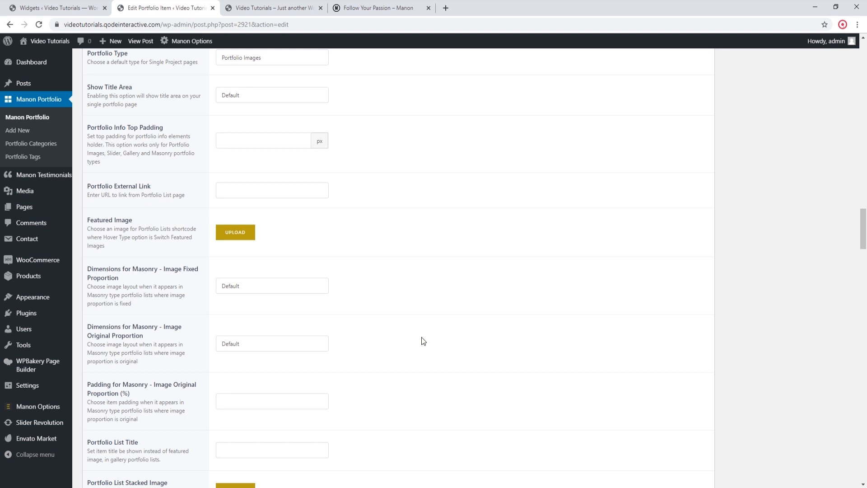
{"action": "left_click", "coordinate": [276, 401]}
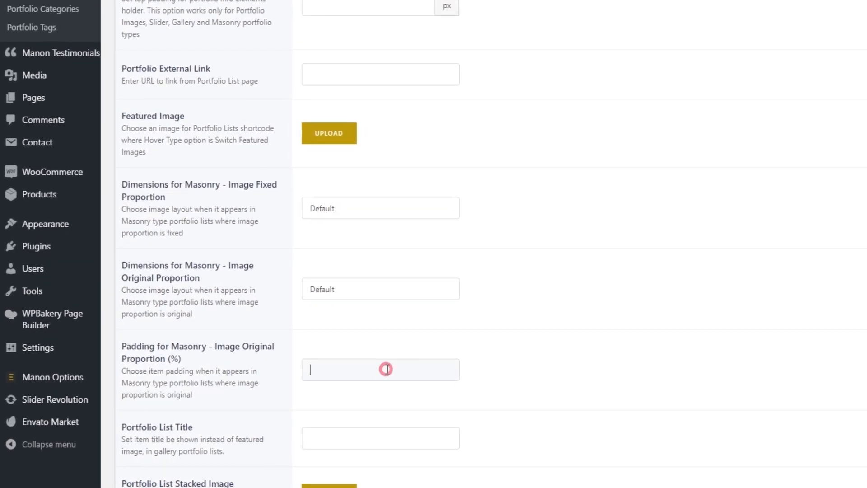
{"action": "type", "text": "7% 0px 35px 0%"}
{"action": "scroll", "coordinate": [726, 253], "scroll_direction": "up", "scroll_amount": 18}
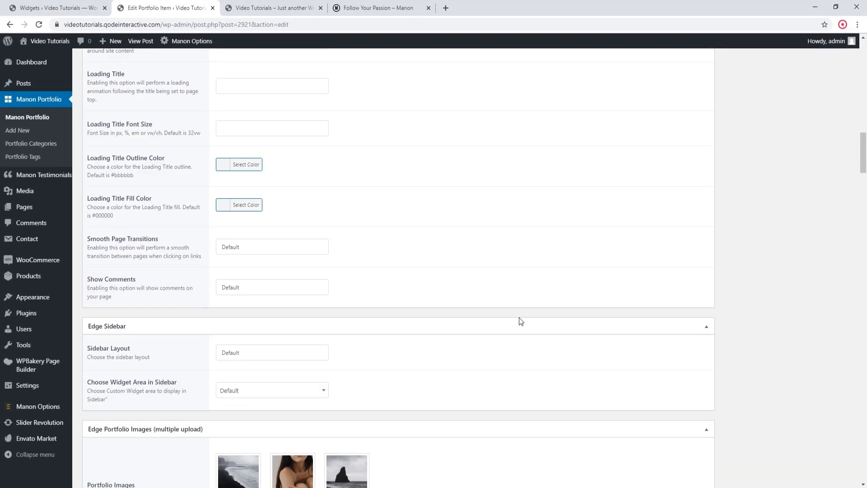
{"action": "scroll", "coordinate": [514, 317], "scroll_direction": "up", "scroll_amount": 15}
{"action": "left_click", "coordinate": [835, 205]}
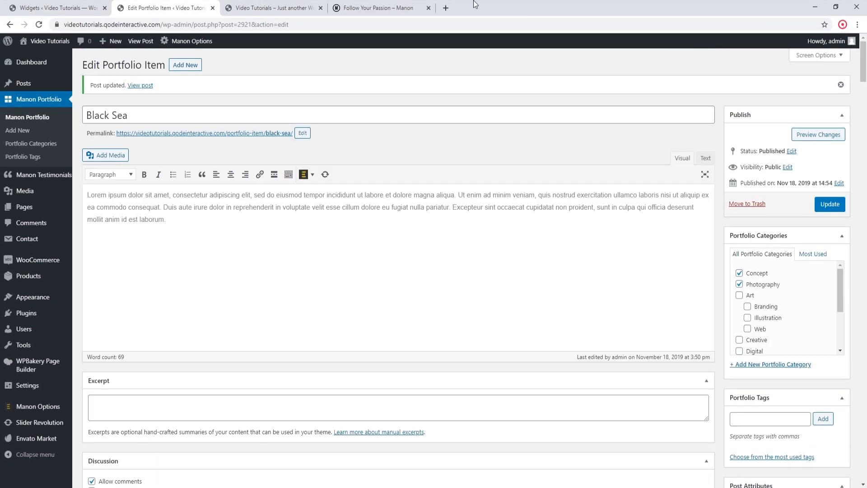
Step: Load more portfolio items on the live homepage and check how the Black Sea item is positioned
{"action": "left_click", "coordinate": [286, 6]}
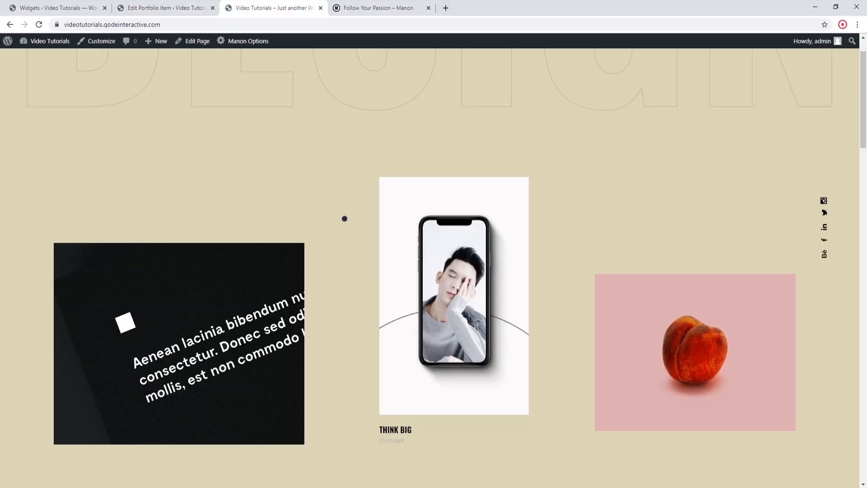
{"action": "scroll", "coordinate": [357, 181], "scroll_direction": "down", "scroll_amount": 1}
{"action": "scroll", "coordinate": [357, 180], "scroll_direction": "down", "scroll_amount": 15}
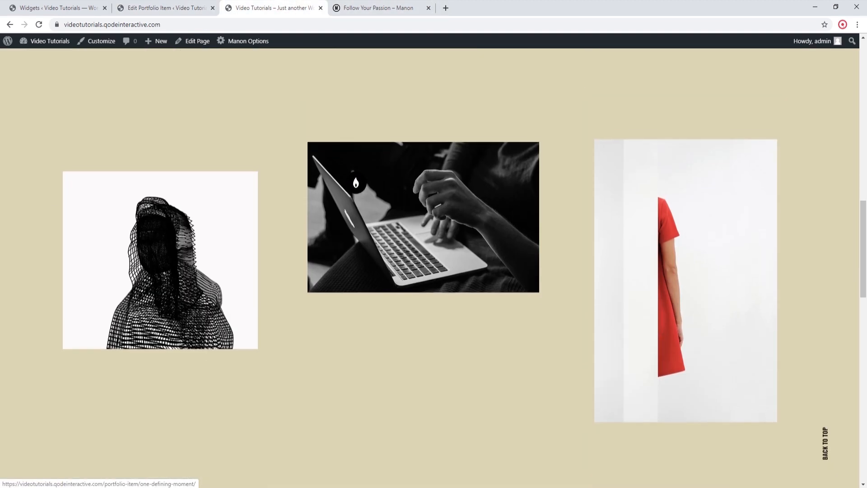
{"action": "scroll", "coordinate": [356, 183], "scroll_direction": "down", "scroll_amount": 15}
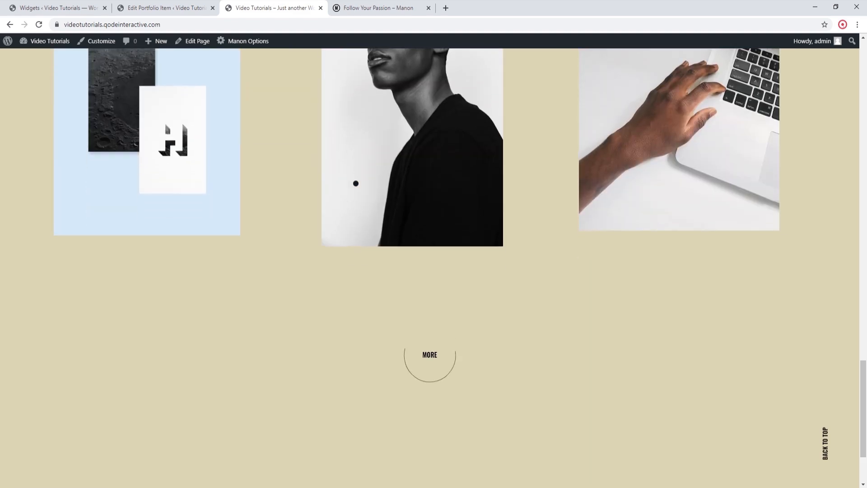
{"action": "left_click", "coordinate": [445, 255]}
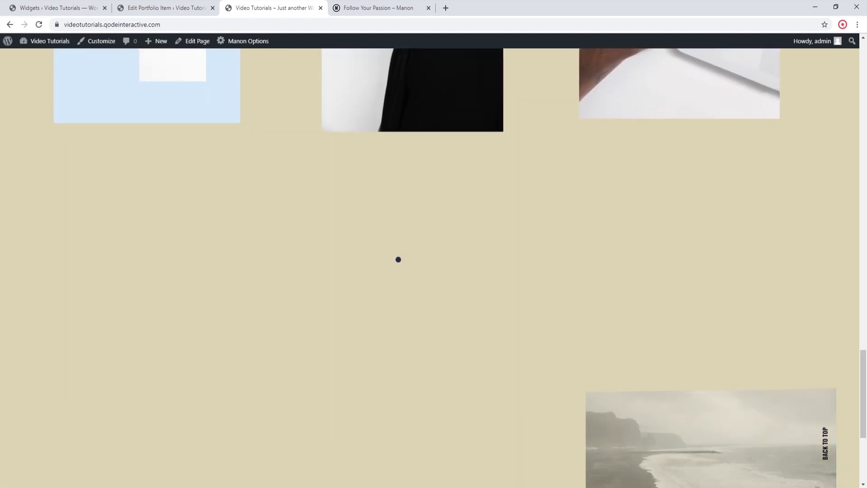
{"action": "scroll", "coordinate": [398, 259], "scroll_direction": "down", "scroll_amount": 3}
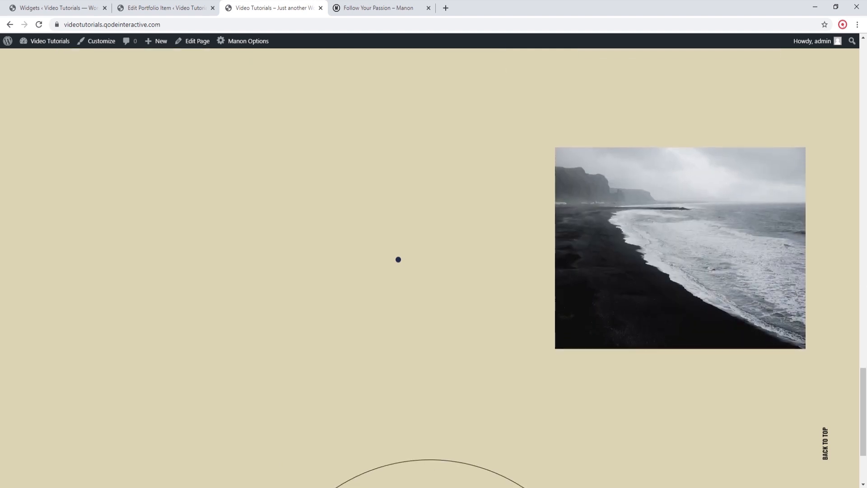
{"action": "scroll", "coordinate": [398, 259], "scroll_direction": "up", "scroll_amount": 15}
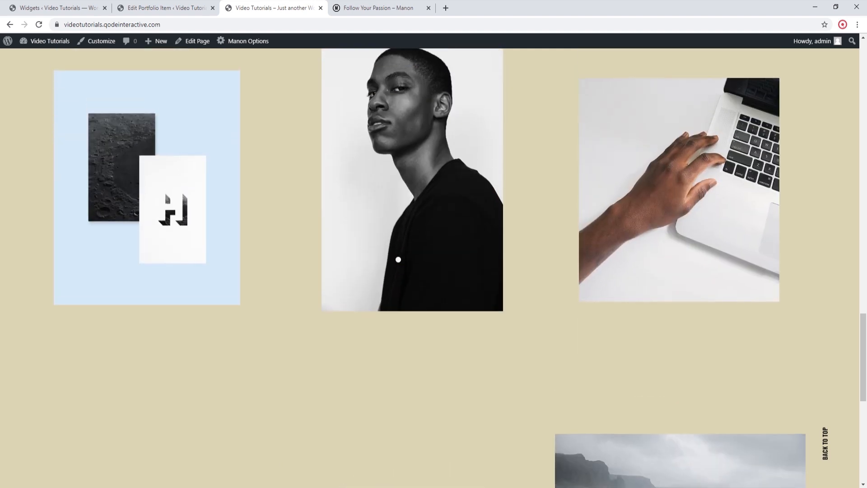
{"action": "scroll", "coordinate": [398, 259], "scroll_direction": "up", "scroll_amount": 15}
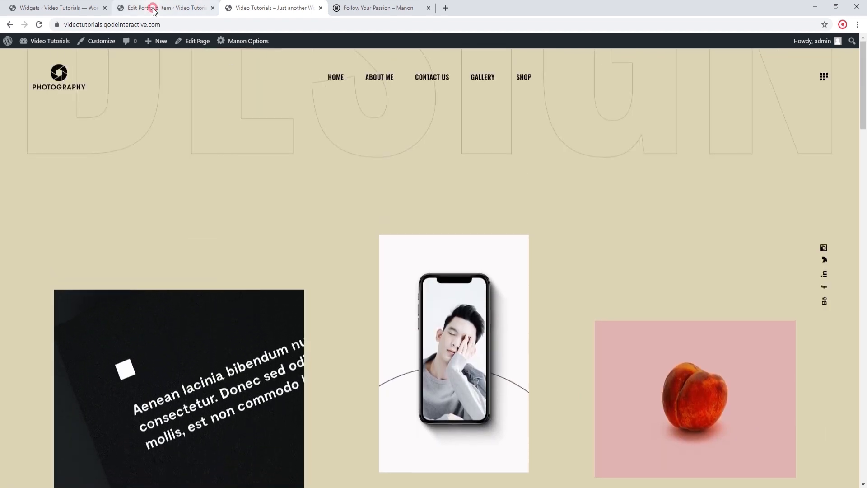
Step: Review the full list of portfolio items in the Manon Portfolio admin section
{"action": "left_click", "coordinate": [154, 9]}
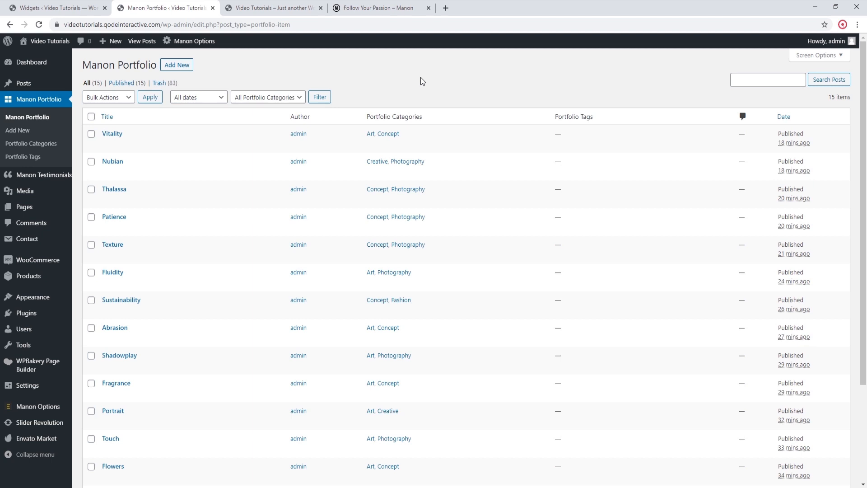
{"action": "scroll", "coordinate": [400, 153], "scroll_direction": "down", "scroll_amount": 3}
{"action": "scroll", "coordinate": [400, 153], "scroll_direction": "up", "scroll_amount": 3}
{"action": "scroll", "coordinate": [399, 152], "scroll_direction": "down", "scroll_amount": 3}
{"action": "scroll", "coordinate": [398, 158], "scroll_direction": "up", "scroll_amount": 3}
Step: Reload the live homepage and examine the whole portfolio list down to the footer
{"action": "left_click", "coordinate": [265, 9]}
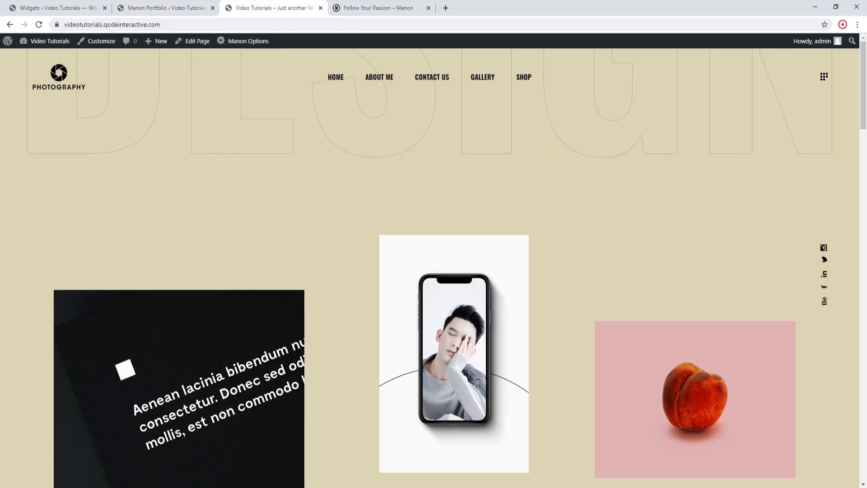
{"action": "left_click", "coordinate": [38, 26]}
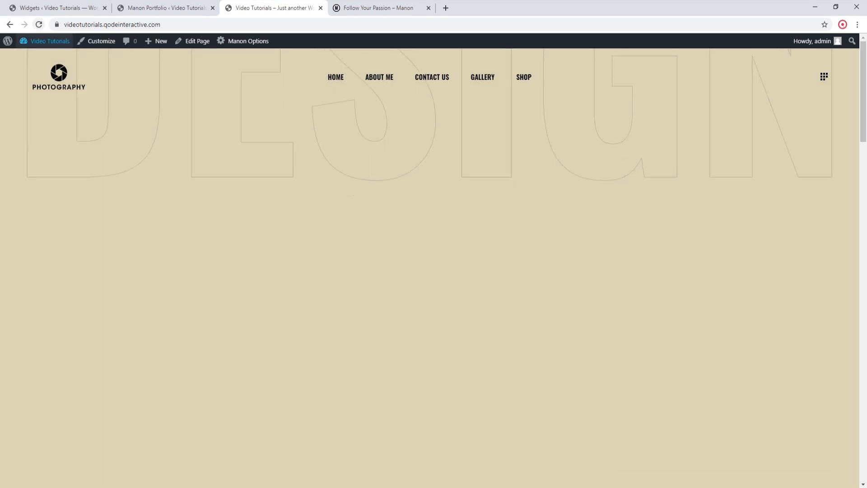
{"action": "scroll", "coordinate": [35, 87], "scroll_direction": "down", "scroll_amount": 8}
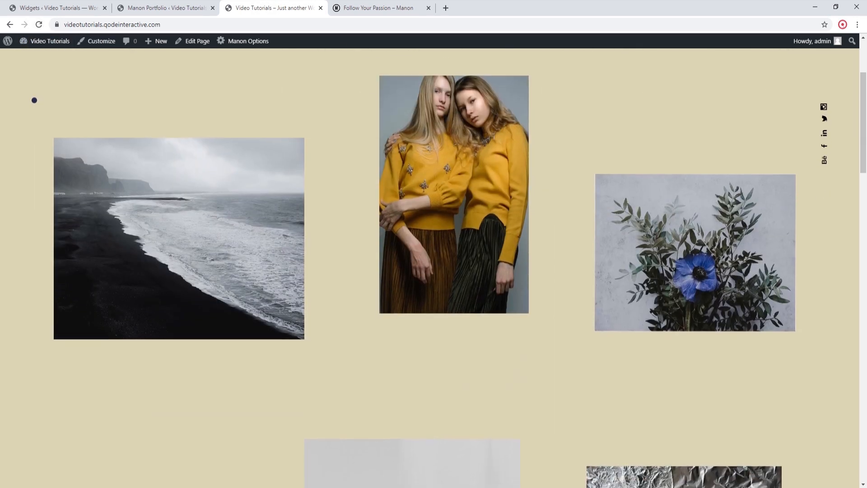
{"action": "scroll", "coordinate": [35, 104], "scroll_direction": "down", "scroll_amount": 10}
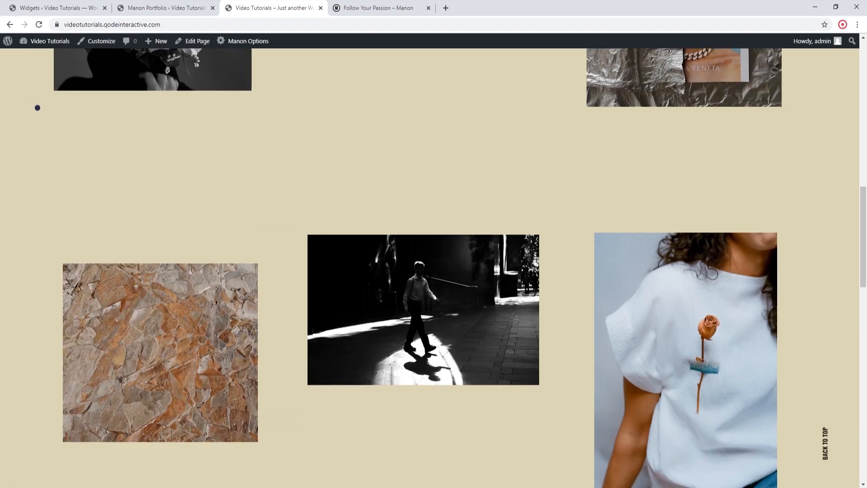
{"action": "scroll", "coordinate": [38, 108], "scroll_direction": "down", "scroll_amount": 10}
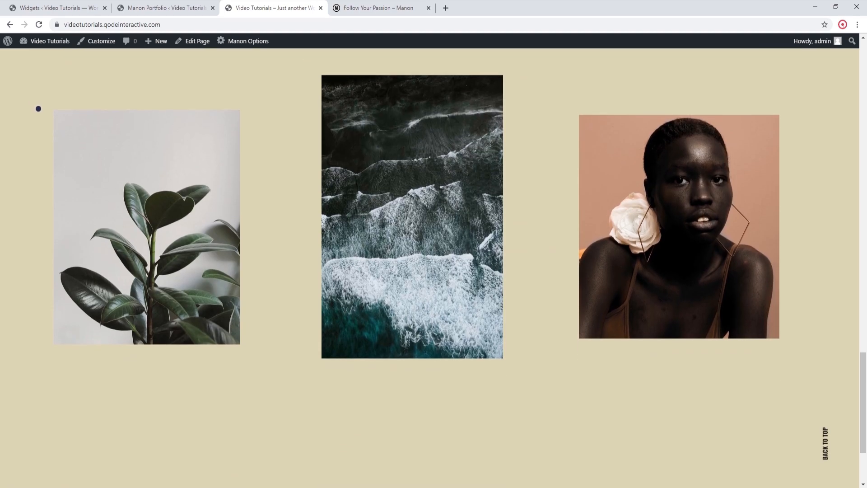
{"action": "scroll", "coordinate": [38, 108], "scroll_direction": "up", "scroll_amount": 9}
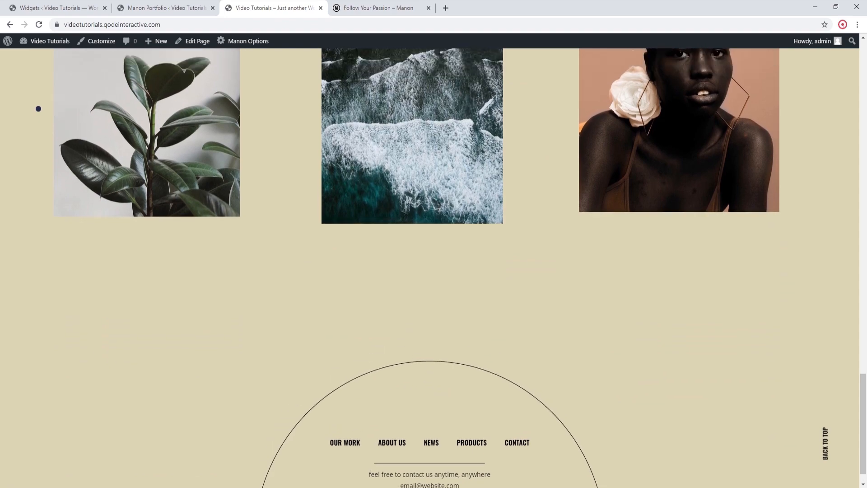
{"action": "scroll", "coordinate": [38, 109], "scroll_direction": "up", "scroll_amount": 15}
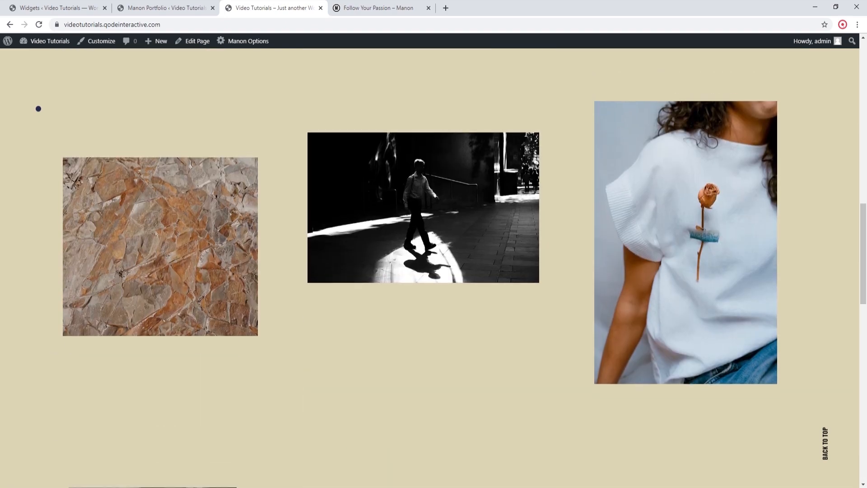
{"action": "scroll", "coordinate": [39, 108], "scroll_direction": "up", "scroll_amount": 10}
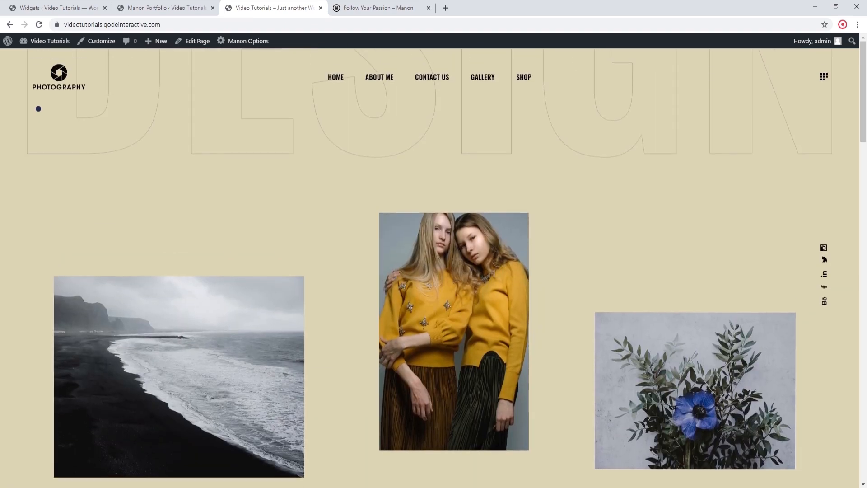
Step: Open the homepage for editing and bring up the general settings of its Portfolio List element
{"action": "left_click", "coordinate": [192, 42]}
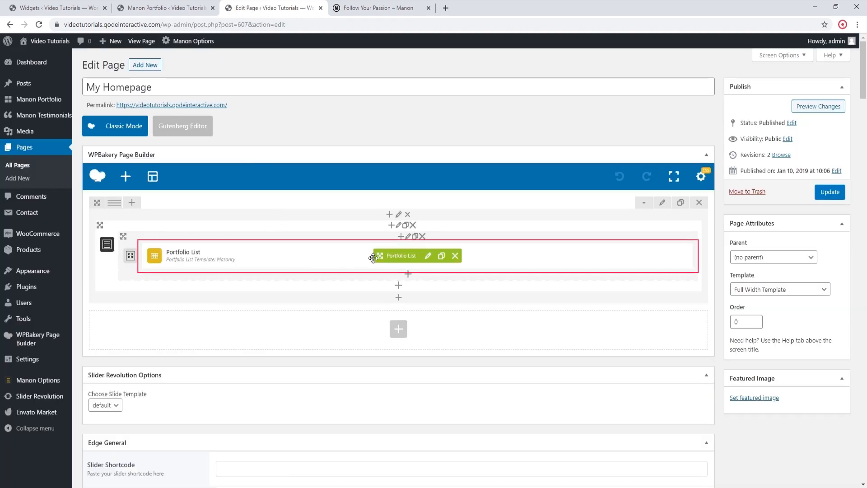
{"action": "left_click", "coordinate": [428, 256]}
{"action": "scroll", "coordinate": [622, 237], "scroll_direction": "down", "scroll_amount": 4}
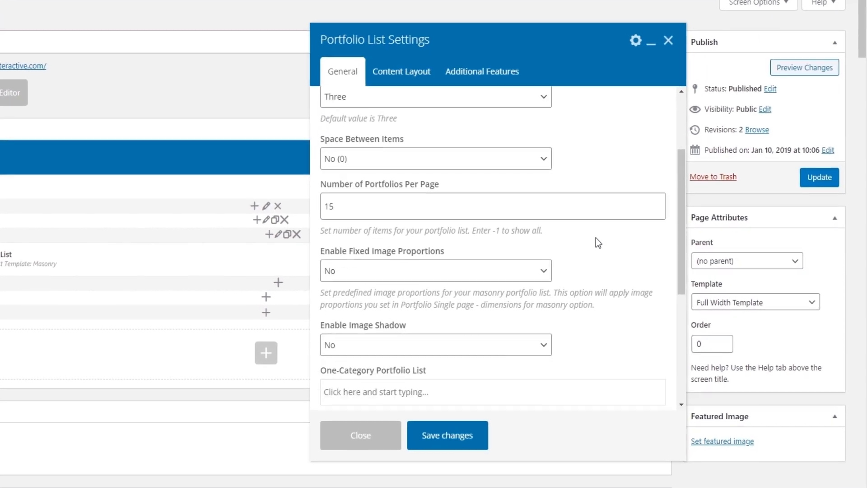
{"action": "scroll", "coordinate": [593, 238], "scroll_direction": "down", "scroll_amount": 2}
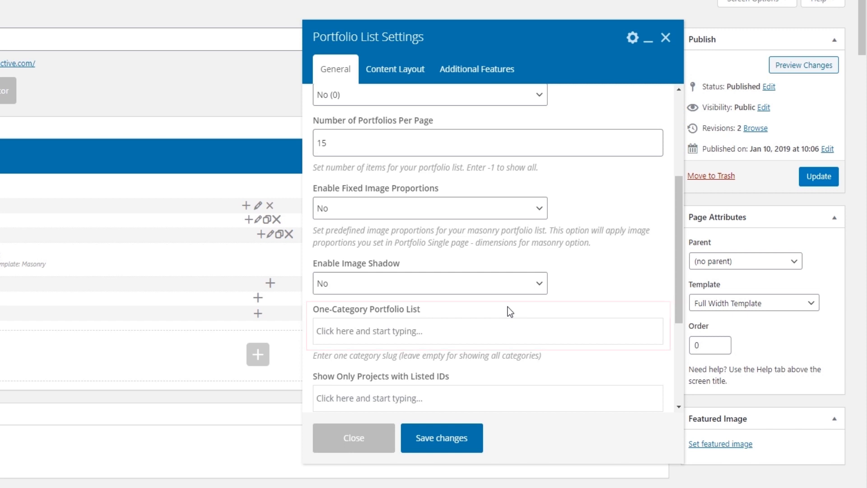
Step: Try limiting the portfolio list to the Fashion category, and remove that category filter again
{"action": "left_click", "coordinate": [456, 328]}
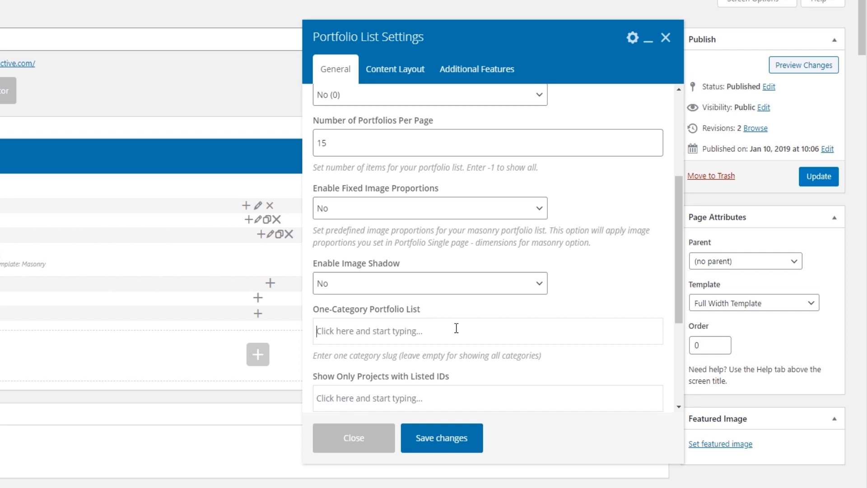
{"action": "left_click", "coordinate": [457, 329]}
{"action": "type", "text": "fash"}
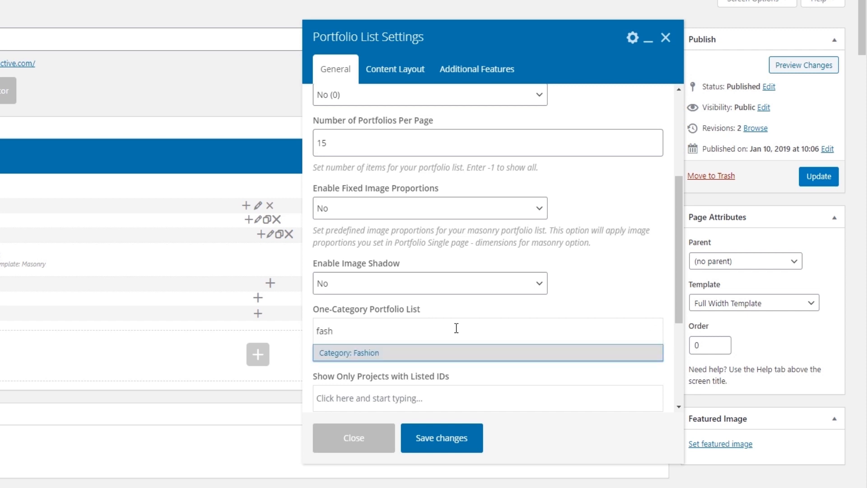
{"action": "left_click", "coordinate": [445, 353]}
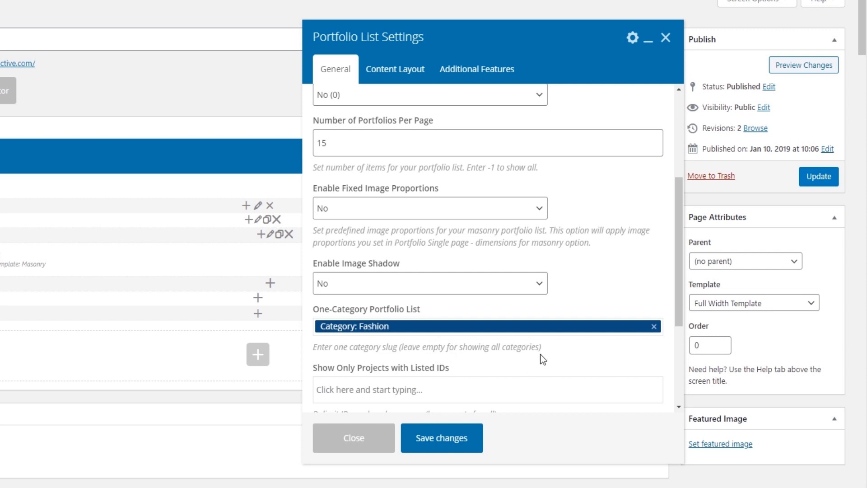
{"action": "left_click", "coordinate": [654, 326]}
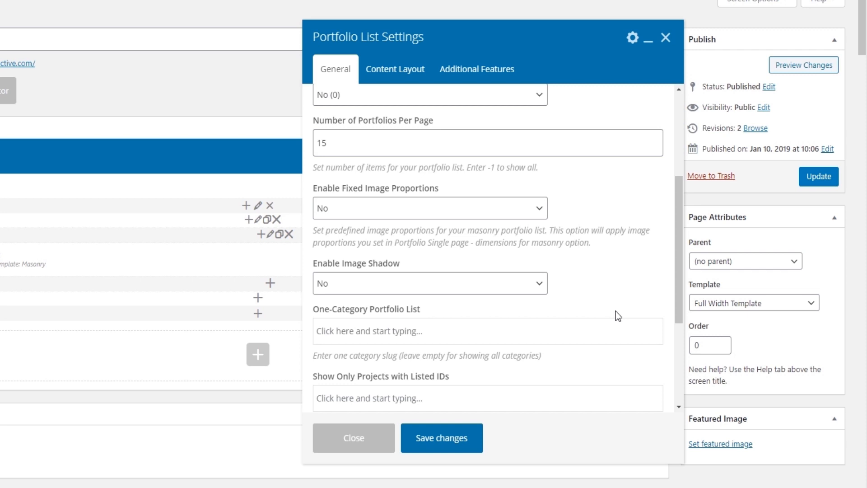
Step: Examine the Order By and Order sorting options of the portfolio list
{"action": "scroll", "coordinate": [617, 315], "scroll_direction": "down", "scroll_amount": 1}
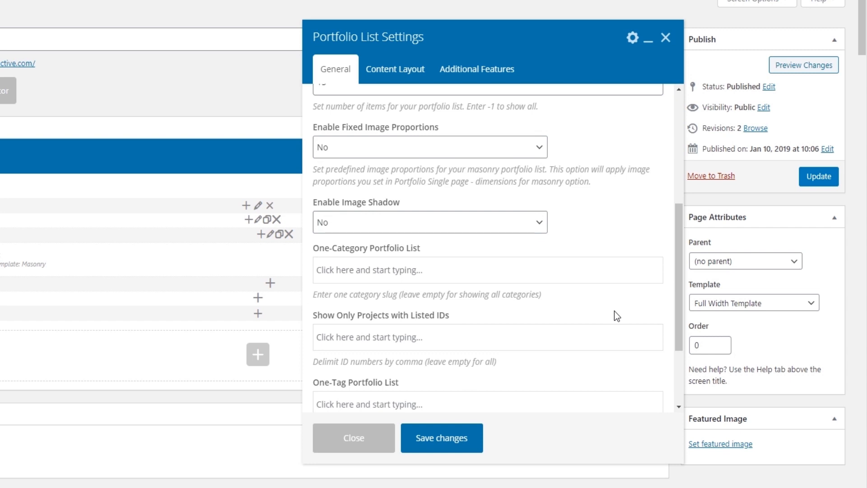
{"action": "scroll", "coordinate": [618, 317], "scroll_direction": "down", "scroll_amount": 3}
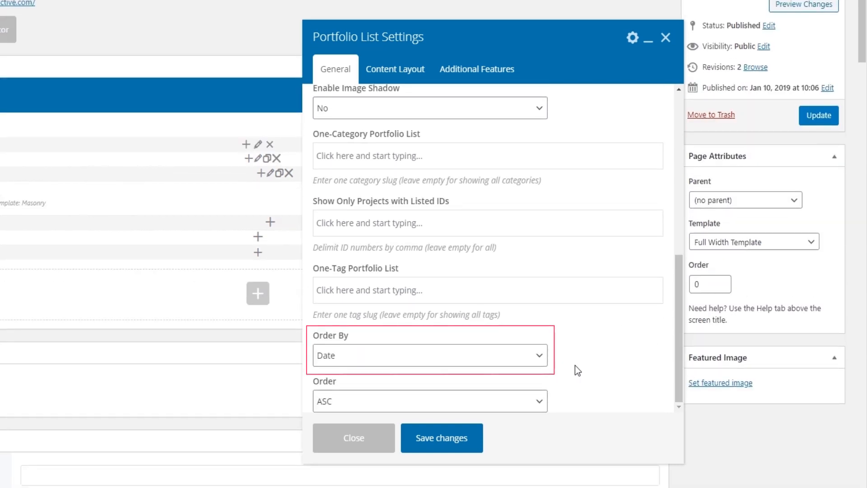
{"action": "left_click", "coordinate": [544, 361]}
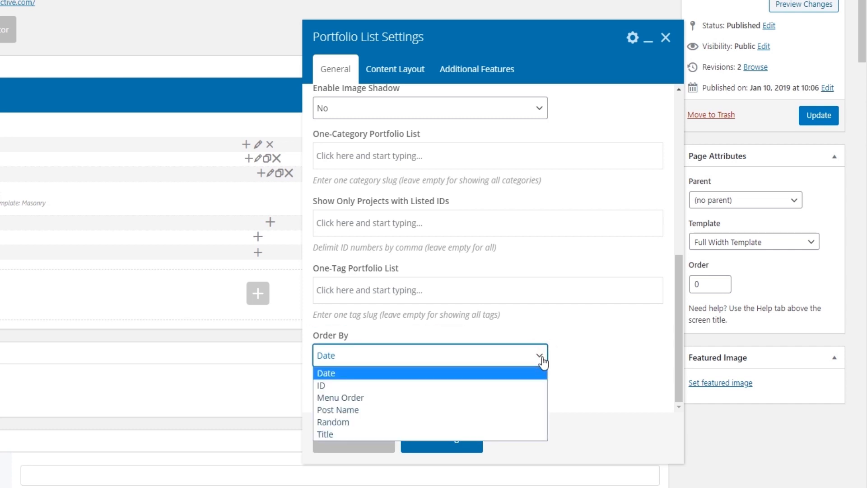
{"action": "left_click", "coordinate": [543, 361]}
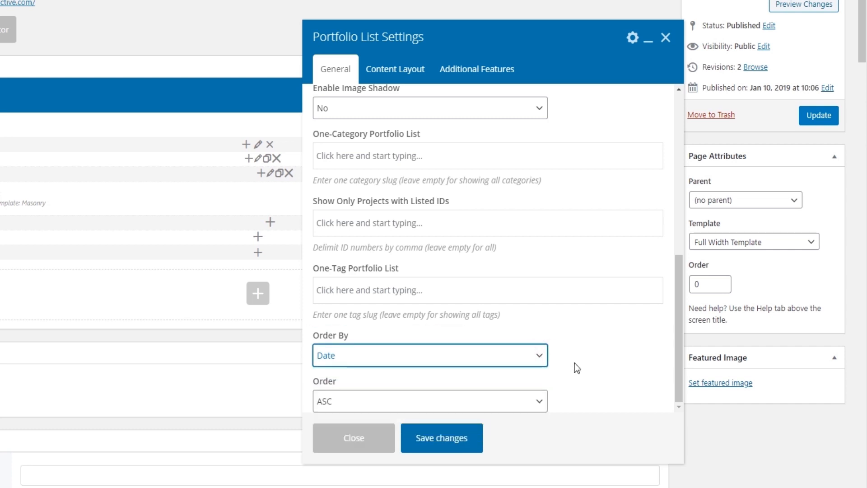
{"action": "left_click", "coordinate": [542, 403]}
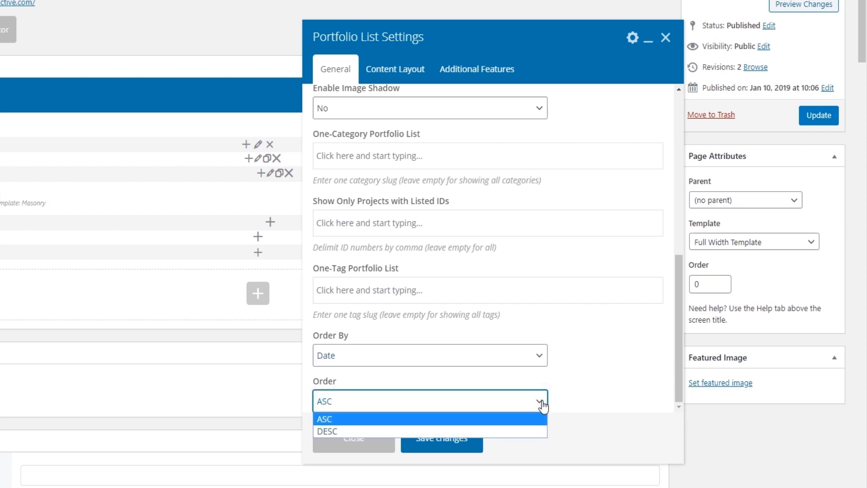
{"action": "left_click", "coordinate": [543, 405]}
Step: Examine the portfolio list's items-per-page setting and its Space Between Items and Click Behavior options
{"action": "scroll", "coordinate": [584, 344], "scroll_direction": "up", "scroll_amount": 4}
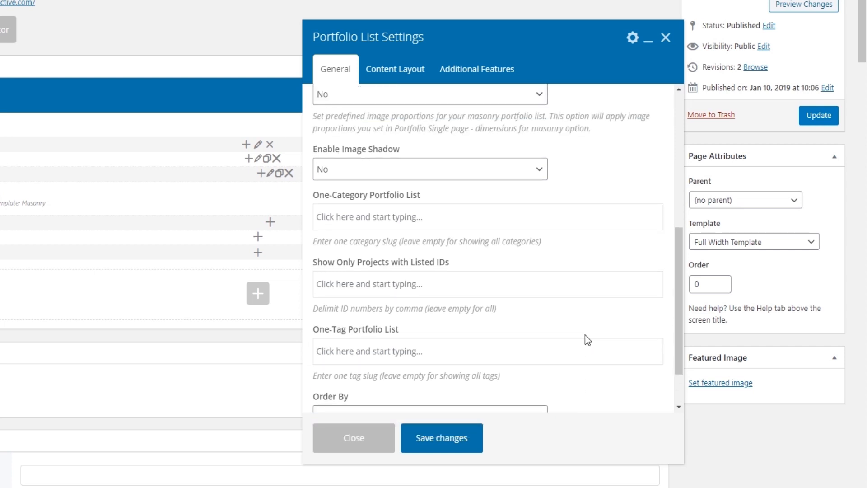
{"action": "scroll", "coordinate": [585, 338], "scroll_direction": "up", "scroll_amount": 2}
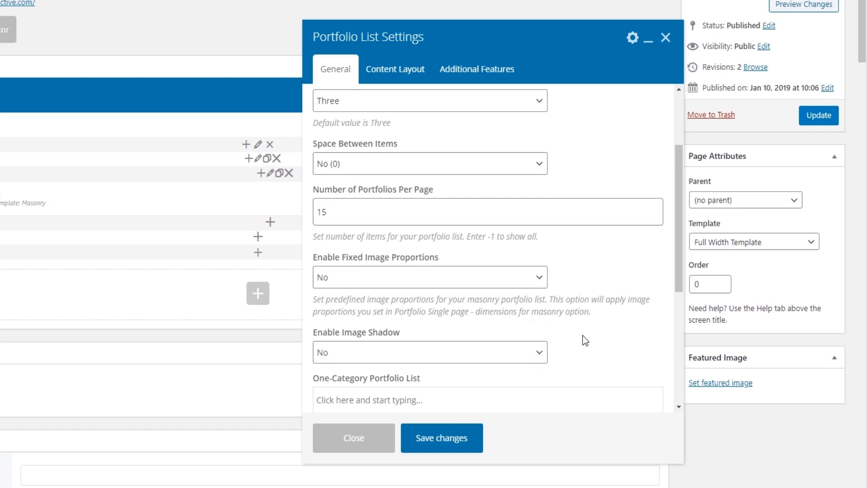
{"action": "scroll", "coordinate": [600, 289], "scroll_direction": "up", "scroll_amount": 2}
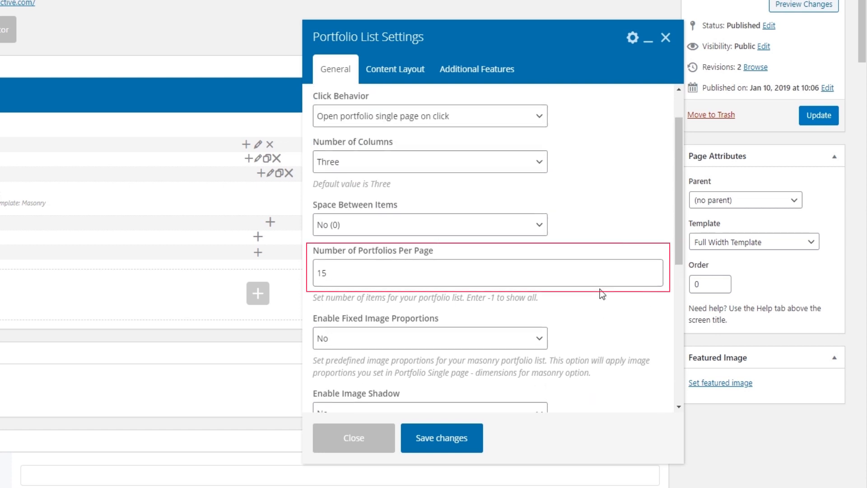
{"action": "left_click", "coordinate": [540, 225]}
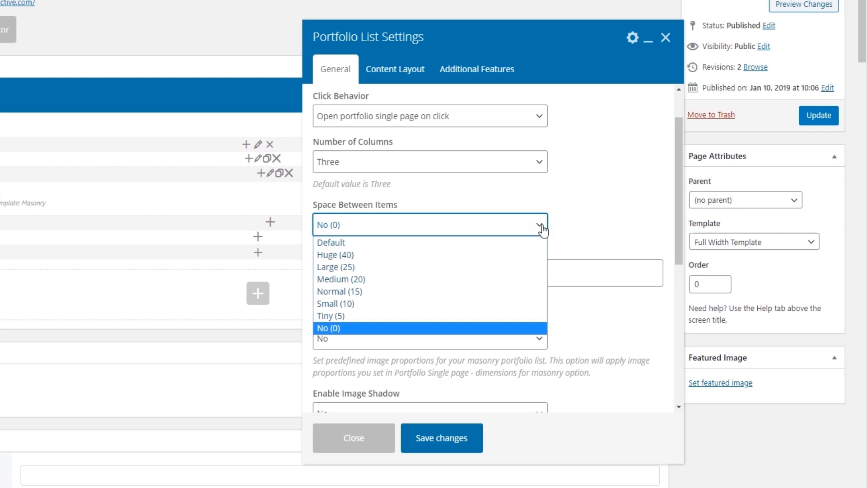
{"action": "left_click", "coordinate": [542, 226]}
{"action": "scroll", "coordinate": [589, 212], "scroll_direction": "up", "scroll_amount": 1}
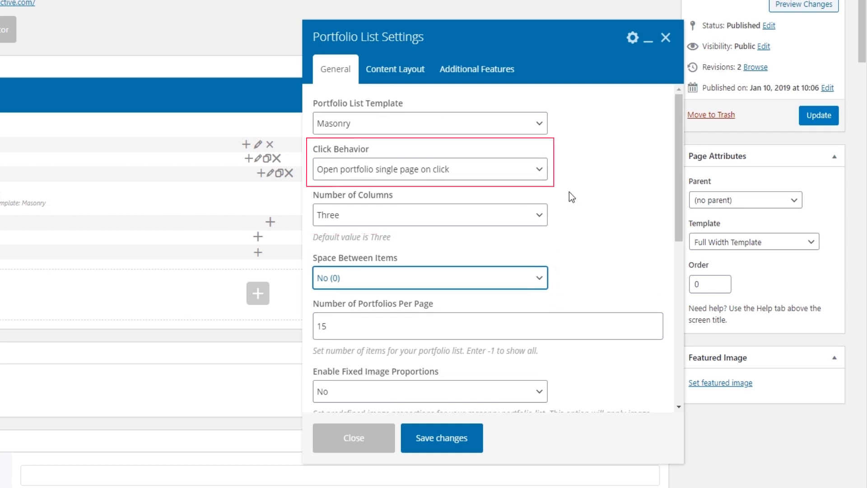
{"action": "left_click", "coordinate": [540, 171]}
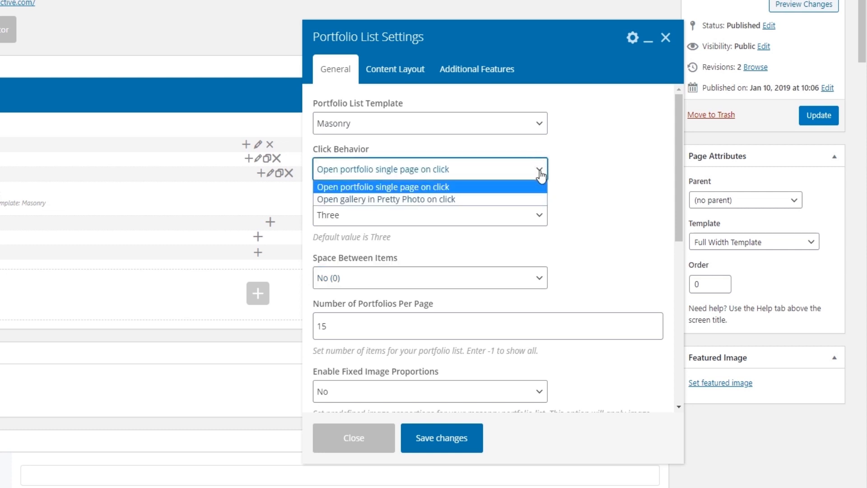
{"action": "left_click", "coordinate": [541, 173]}
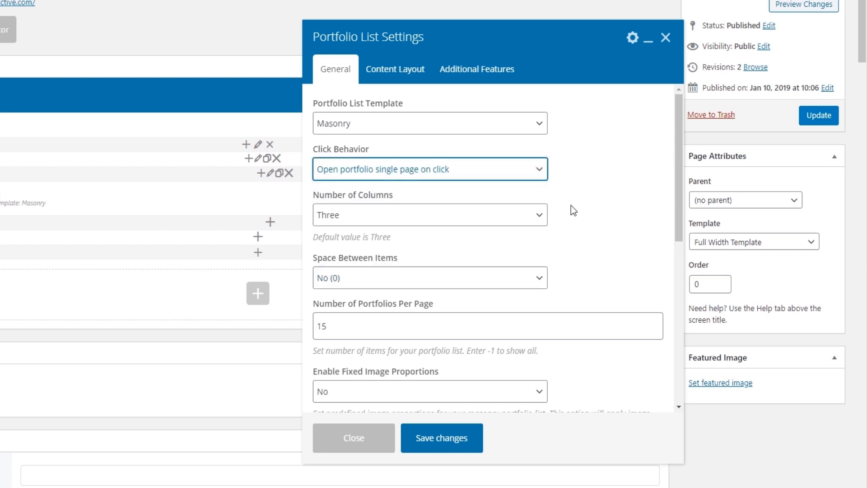
Step: Save the Portfolio List element's settings and open the live homepage from the page's permalink
{"action": "left_click", "coordinate": [413, 436]}
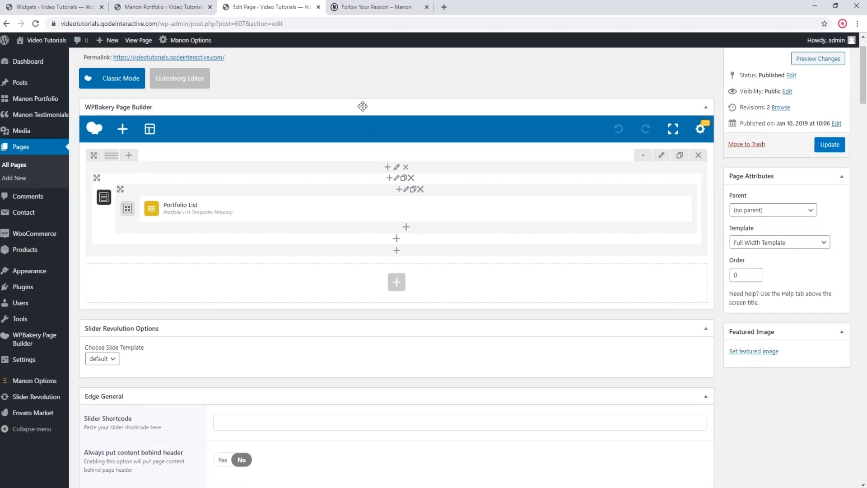
{"action": "left_click", "coordinate": [204, 57]}
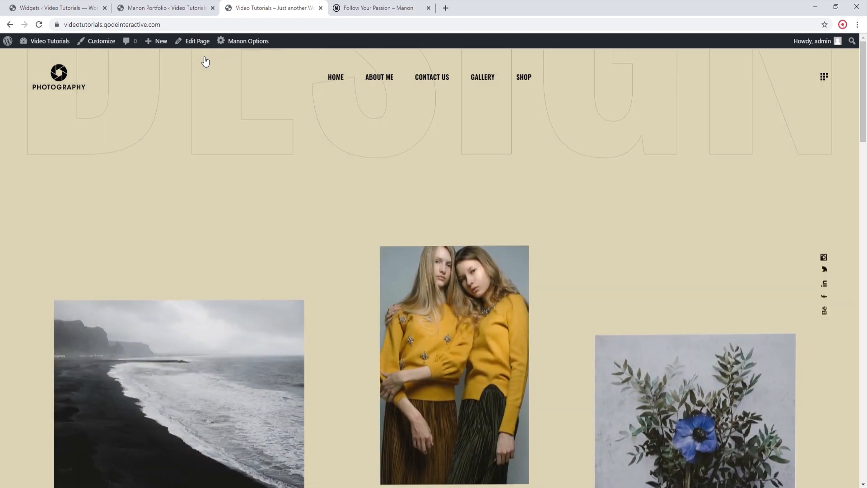
Step: Examine the masonry portfolio list on the live homepage from the first row of items down to the footer
{"action": "scroll", "coordinate": [145, 196], "scroll_direction": "down", "scroll_amount": 3}
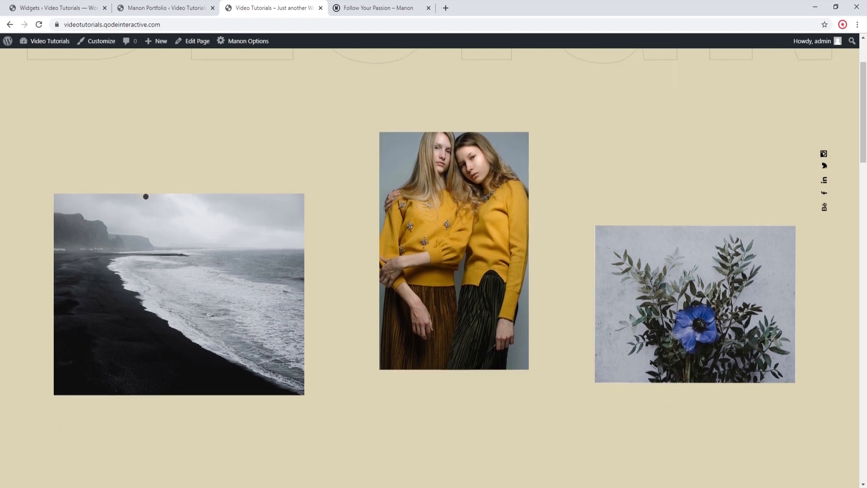
{"action": "scroll", "coordinate": [145, 196], "scroll_direction": "down", "scroll_amount": 5}
{"action": "scroll", "coordinate": [145, 197], "scroll_direction": "down", "scroll_amount": 4}
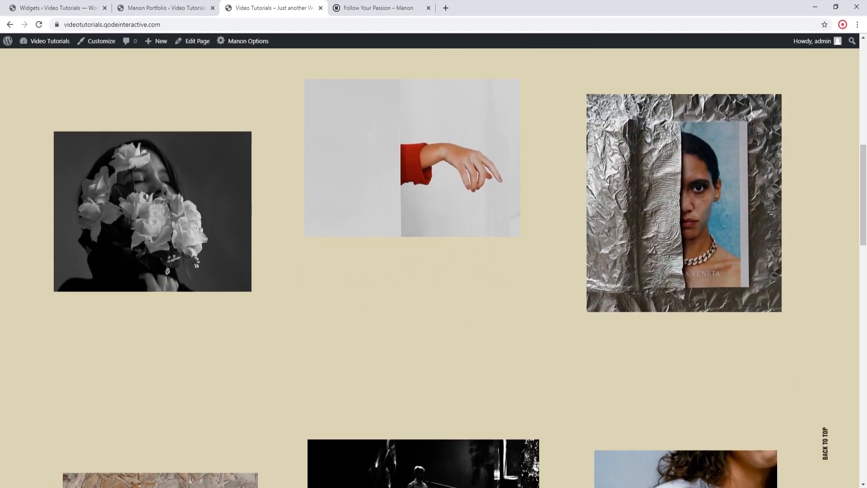
{"action": "scroll", "coordinate": [146, 196], "scroll_direction": "down", "scroll_amount": 4}
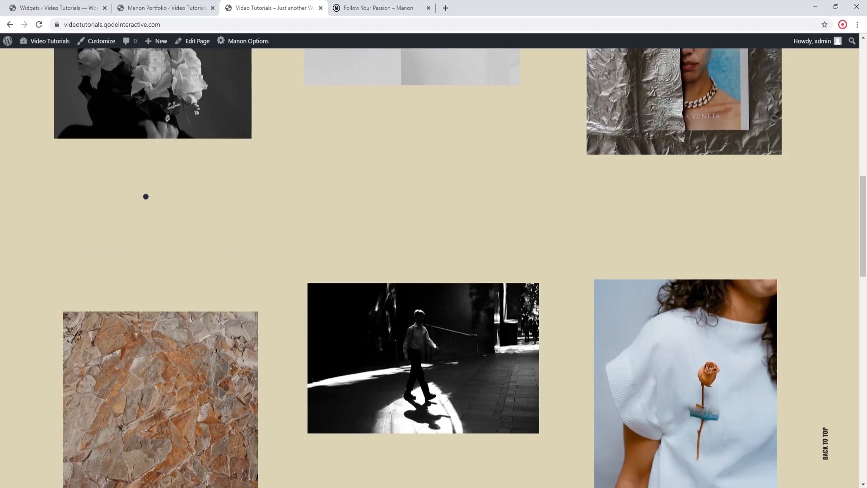
{"action": "scroll", "coordinate": [145, 196], "scroll_direction": "down", "scroll_amount": 5}
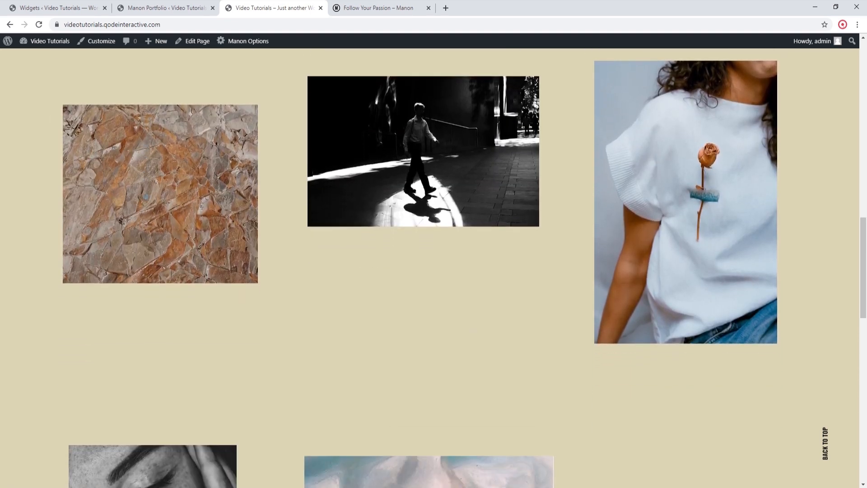
{"action": "scroll", "coordinate": [146, 197], "scroll_direction": "down", "scroll_amount": 10}
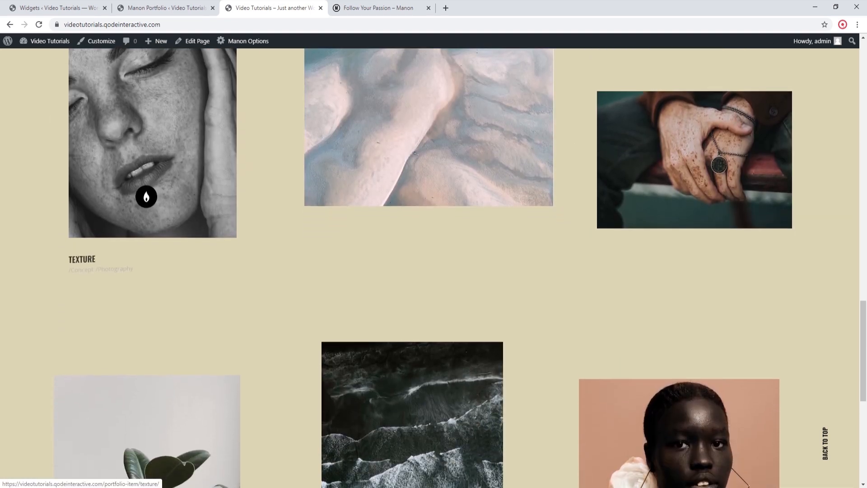
{"action": "scroll", "coordinate": [146, 196], "scroll_direction": "down", "scroll_amount": 6}
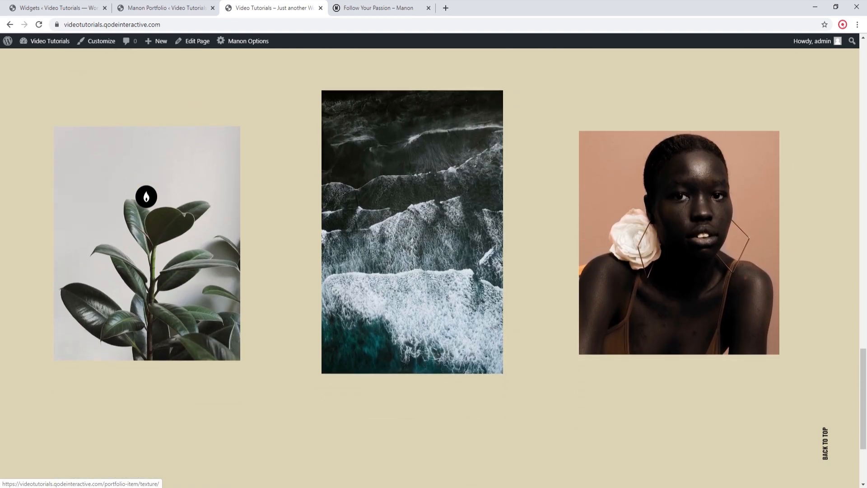
{"action": "scroll", "coordinate": [146, 197], "scroll_direction": "down", "scroll_amount": 4}
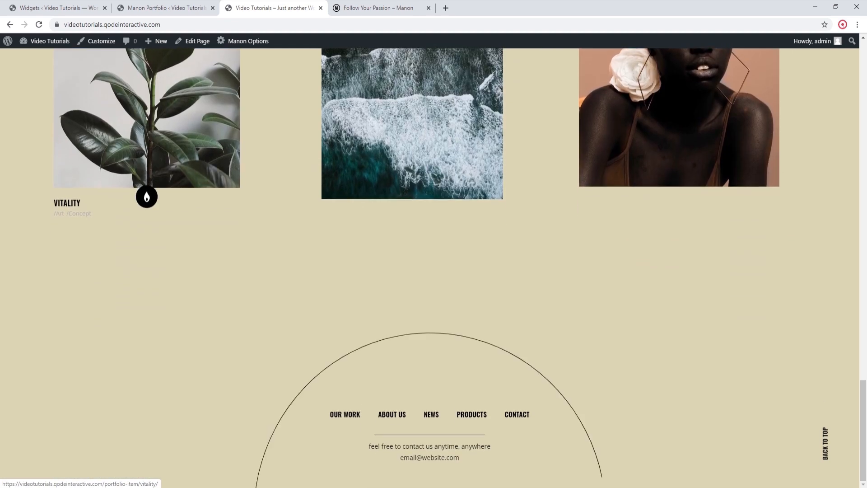